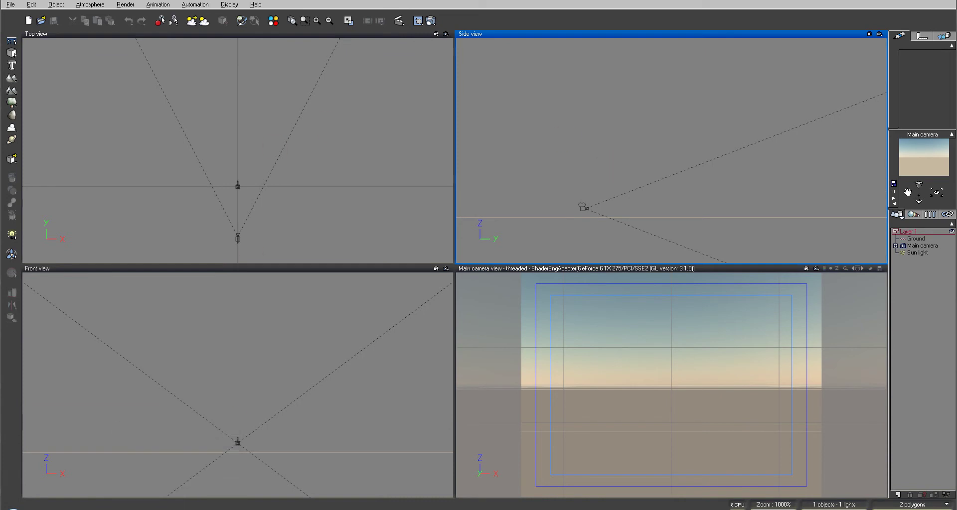
Switch from Vue's empty default scene to the Filter Forge window with the glowing-windows wall texture
{"action": "left_click", "coordinate": [188, 506]}
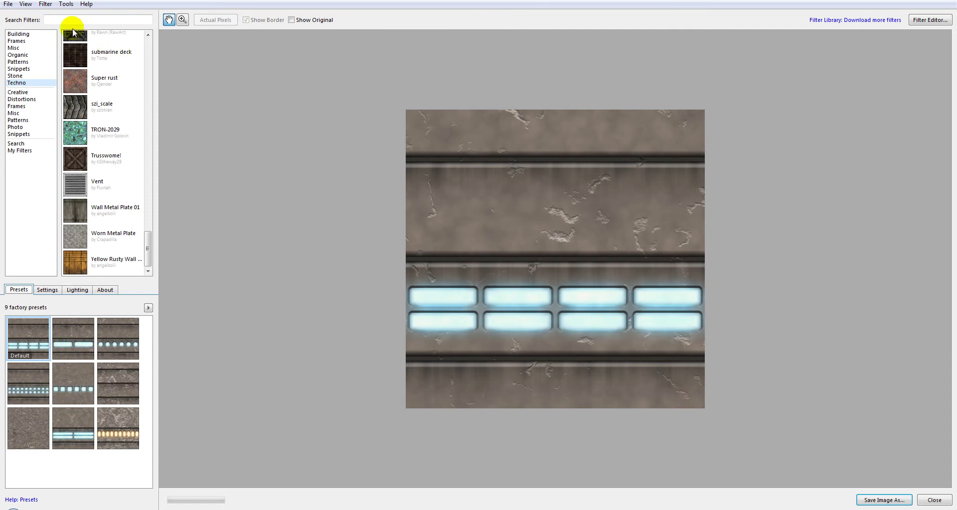
{"action": "left_click", "coordinate": [45, 5]}
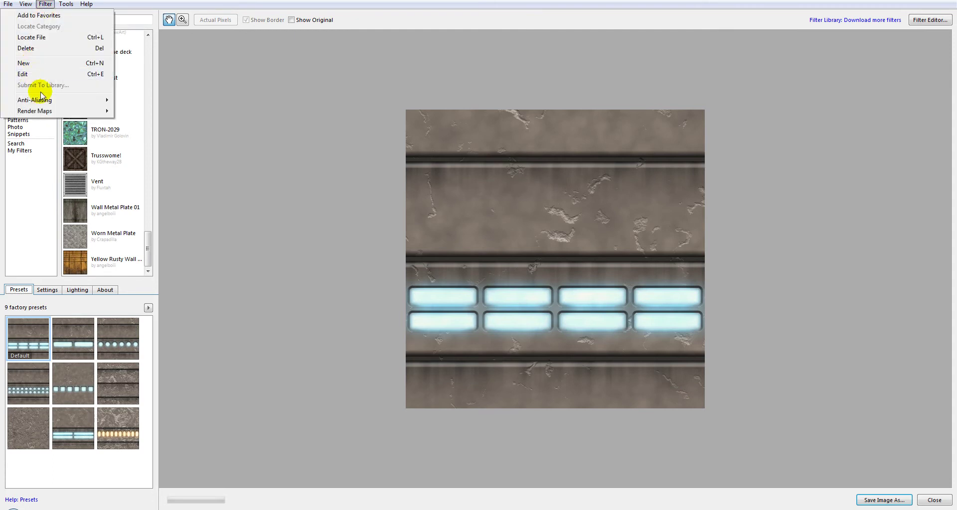
{"action": "mouse_move", "coordinate": [48, 111]}
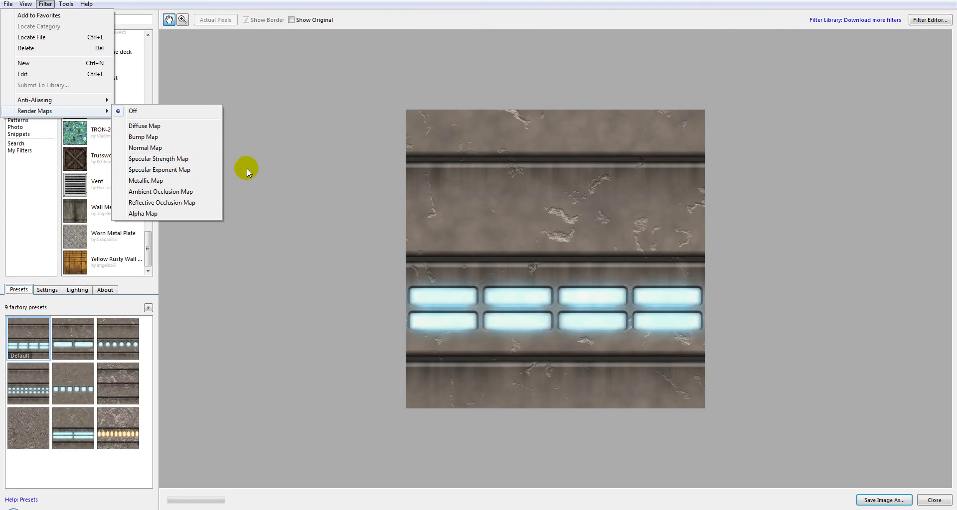
{"action": "left_click", "coordinate": [301, 144]}
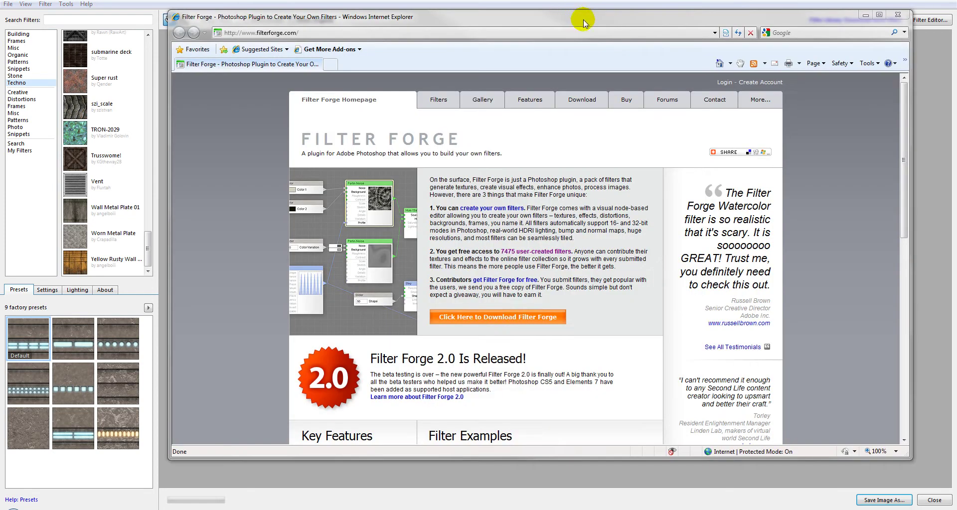
Reposition the browser and go to the Filter Forge website's Filter Library page
{"action": "left_click_drag", "start_coordinate": [584, 23], "coordinate": [561, 12]}
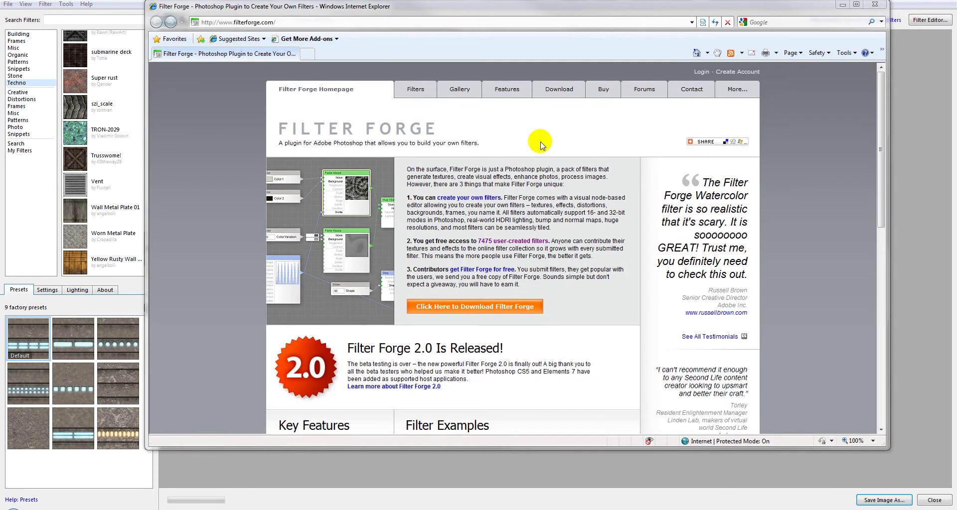
{"action": "left_click", "coordinate": [416, 90]}
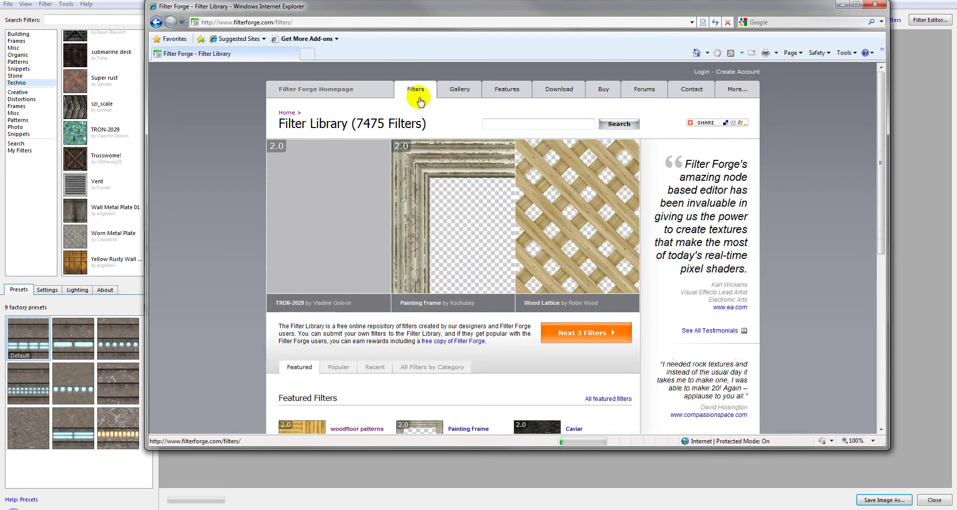
{"action": "scroll", "coordinate": [230, 210], "scroll_direction": "down", "scroll_amount": 6}
{"action": "scroll", "coordinate": [229, 211], "scroll_direction": "up", "scroll_amount": 5}
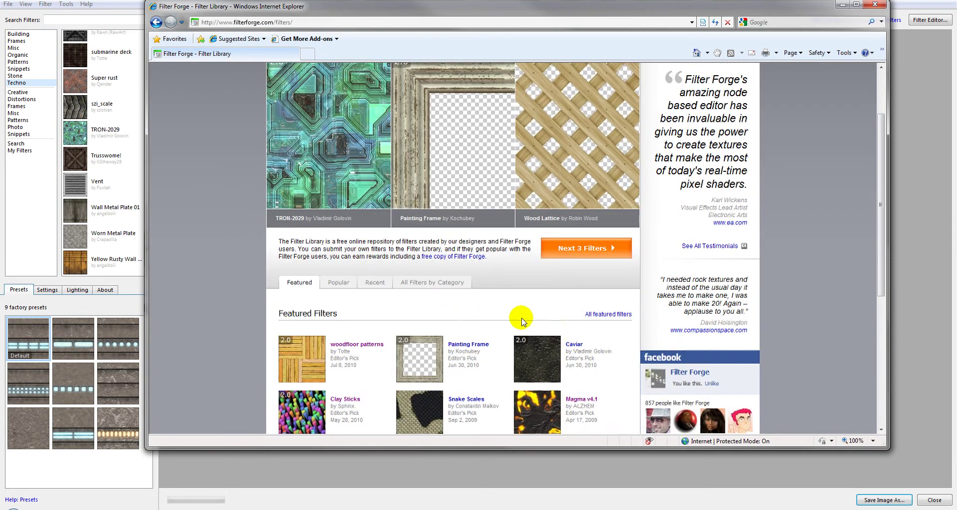
{"action": "scroll", "coordinate": [263, 280], "scroll_direction": "up", "scroll_amount": 2}
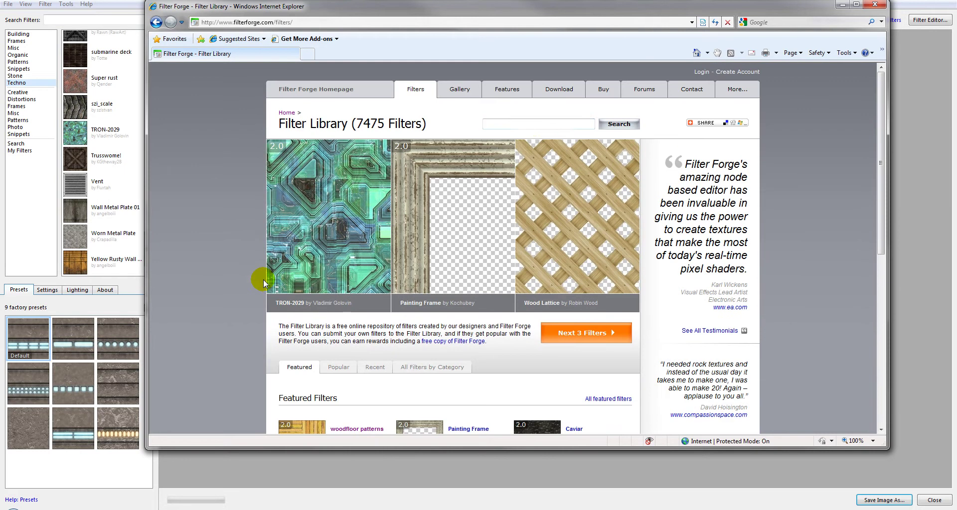
Search the Filter Library for 'sto' and scroll through the stone filter results
{"action": "left_click", "coordinate": [529, 125]}
{"action": "type", "text": "stone"}
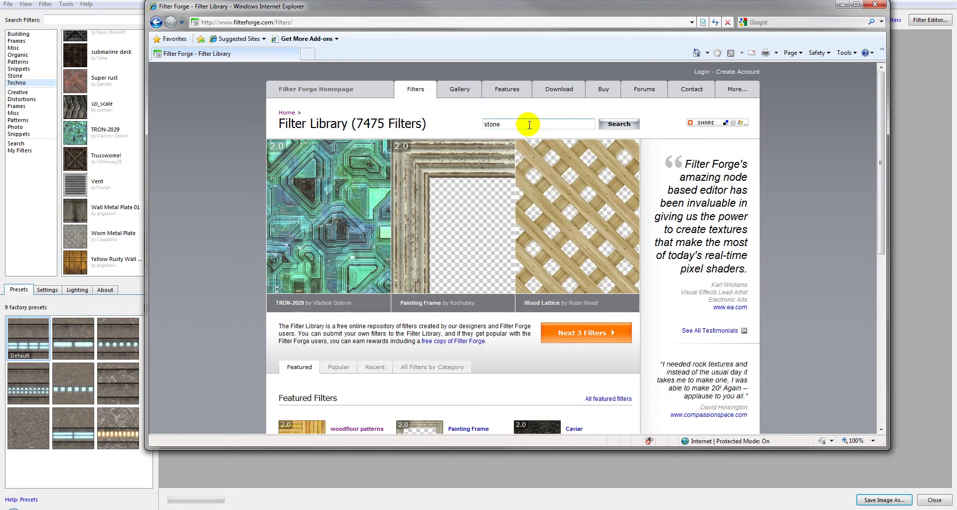
{"action": "left_click", "coordinate": [618, 122]}
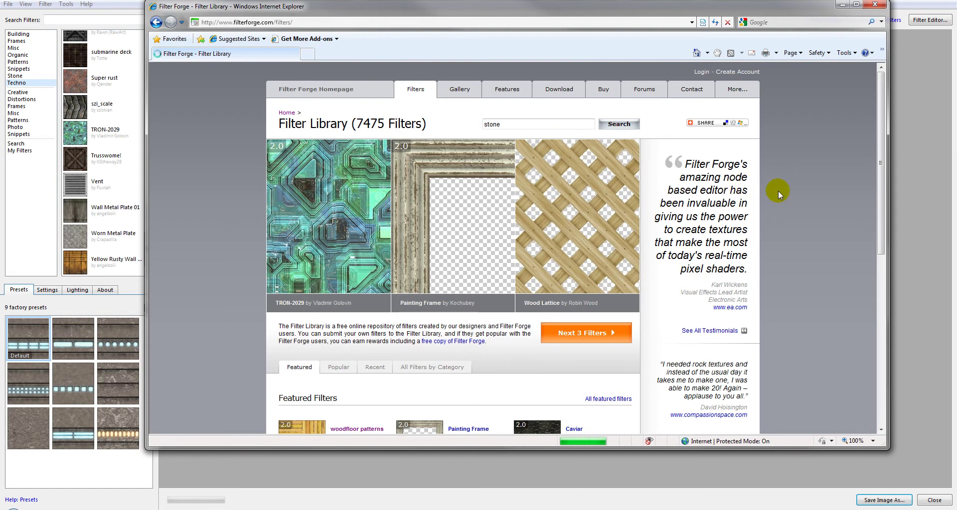
{"action": "scroll", "coordinate": [798, 197], "scroll_direction": "down", "scroll_amount": 3}
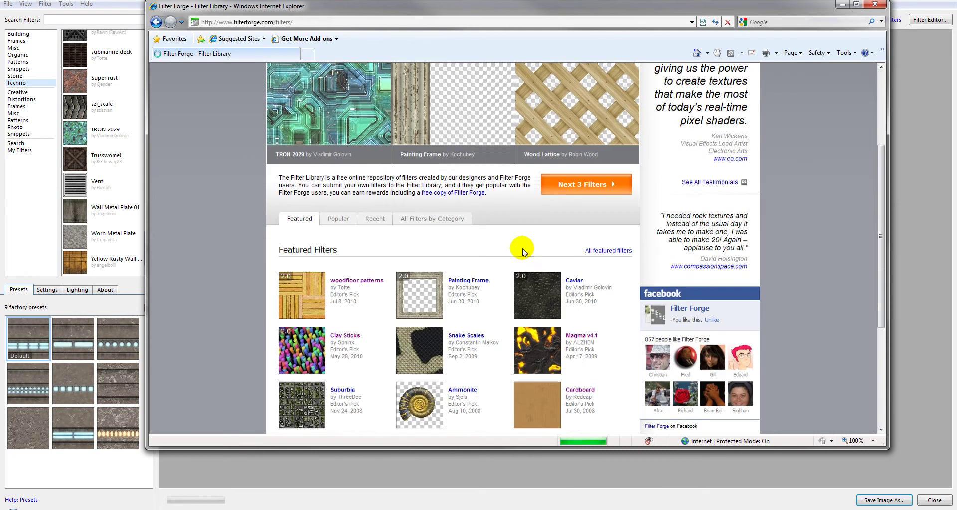
{"action": "scroll", "coordinate": [471, 214], "scroll_direction": "down", "scroll_amount": 5}
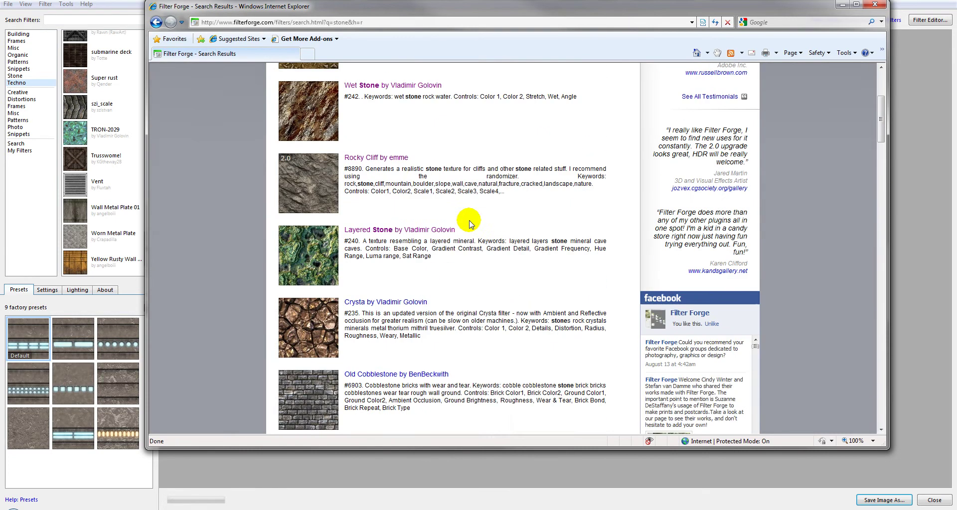
{"action": "scroll", "coordinate": [466, 216], "scroll_direction": "up", "scroll_amount": 4}
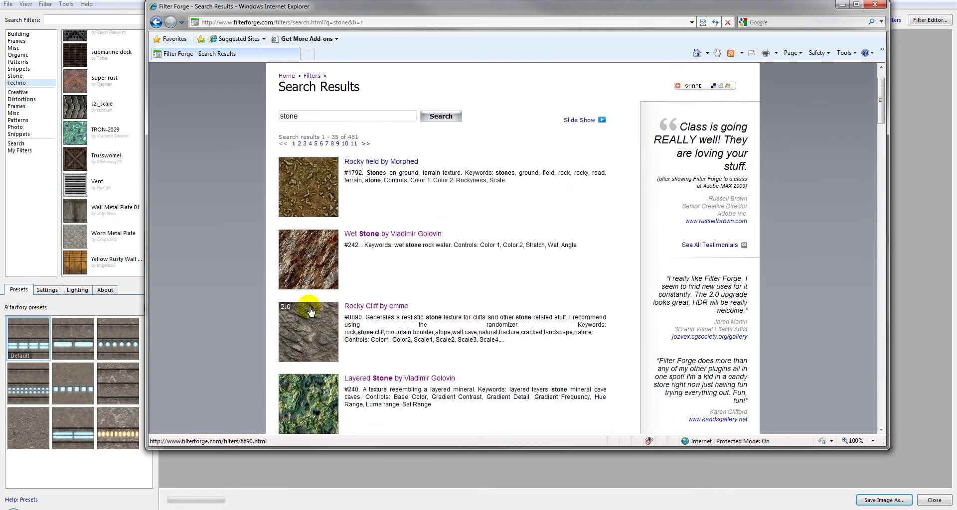
{"action": "mouse_move", "coordinate": [290, 310]}
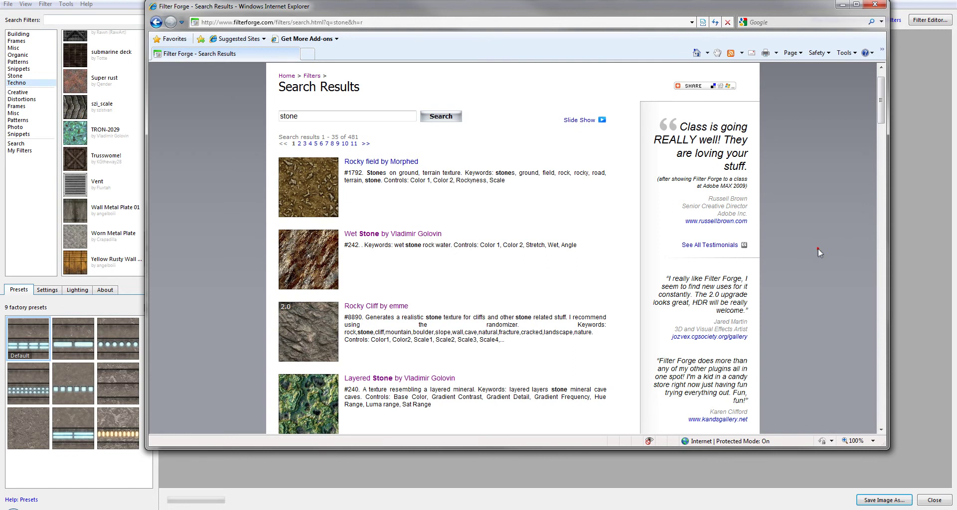
{"action": "scroll", "coordinate": [809, 252], "scroll_direction": "up", "scroll_amount": 1}
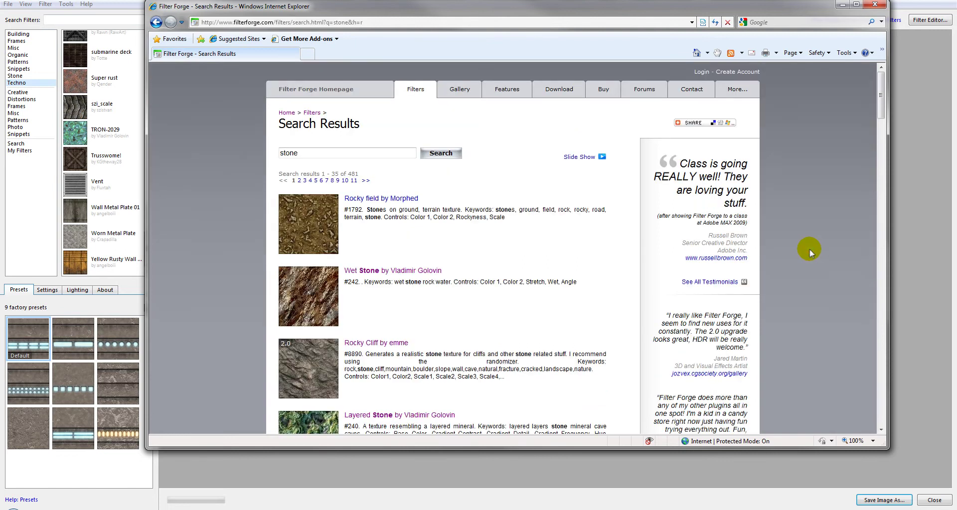
{"action": "scroll", "coordinate": [809, 253], "scroll_direction": "down", "scroll_amount": 10}
{"action": "scroll", "coordinate": [810, 249], "scroll_direction": "down", "scroll_amount": 3}
{"action": "scroll", "coordinate": [809, 249], "scroll_direction": "up", "scroll_amount": 10}
{"action": "scroll", "coordinate": [449, 234], "scroll_direction": "up", "scroll_amount": 3}
Look over the Filter Forge 2.0 download page, then minimize the browser
{"action": "left_click", "coordinate": [564, 90]}
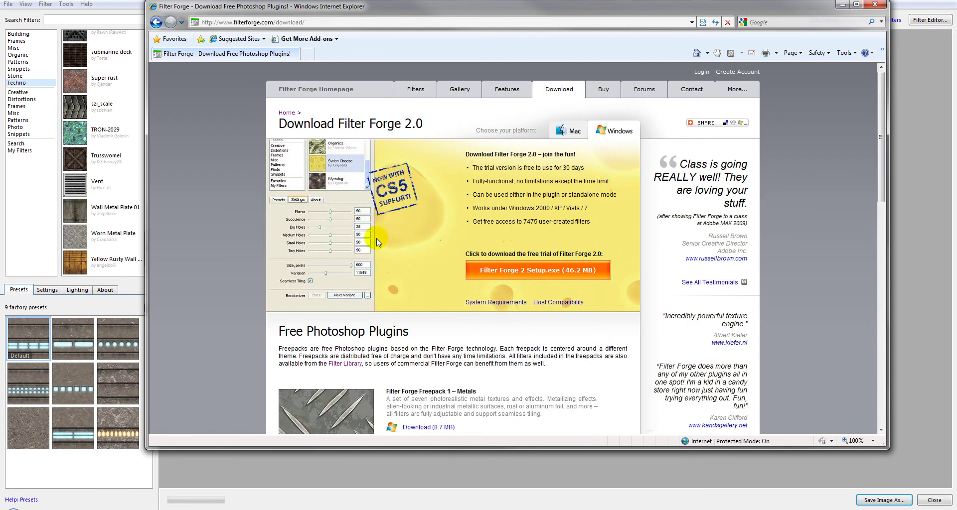
{"action": "scroll", "coordinate": [791, 260], "scroll_direction": "down", "scroll_amount": 2}
{"action": "scroll", "coordinate": [791, 260], "scroll_direction": "down", "scroll_amount": 2}
{"action": "scroll", "coordinate": [658, 229], "scroll_direction": "up", "scroll_amount": 3}
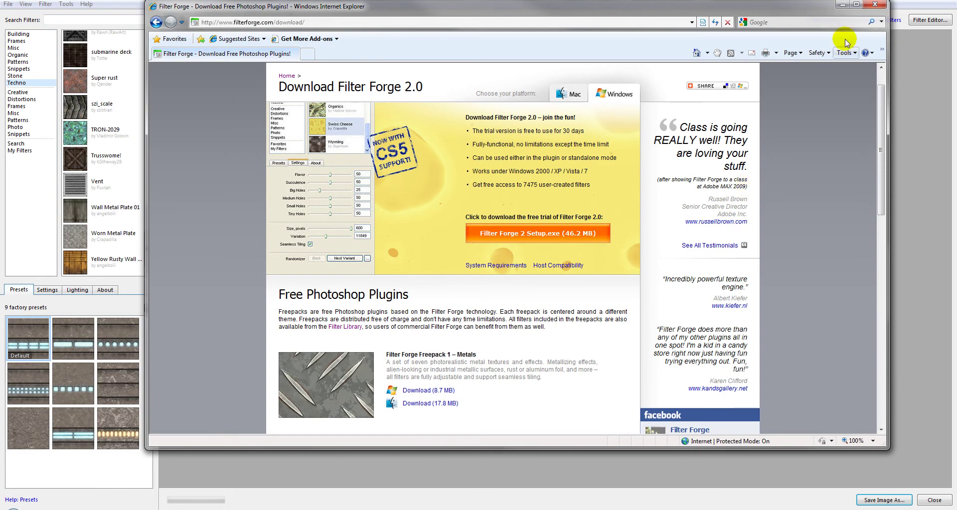
{"action": "left_click", "coordinate": [842, 5]}
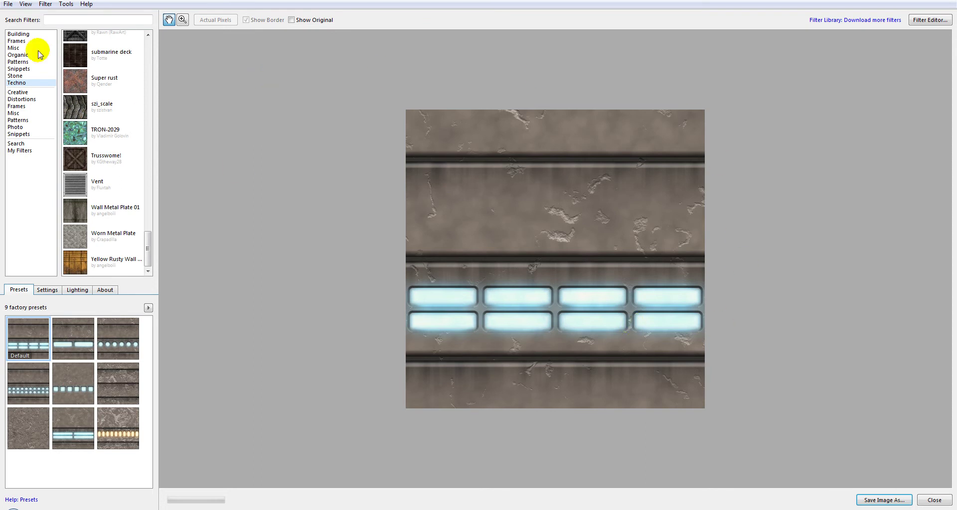
Create a new 1024×1024 image to render the wall texture on
{"action": "left_click", "coordinate": [8, 5]}
{"action": "left_click", "coordinate": [23, 15]}
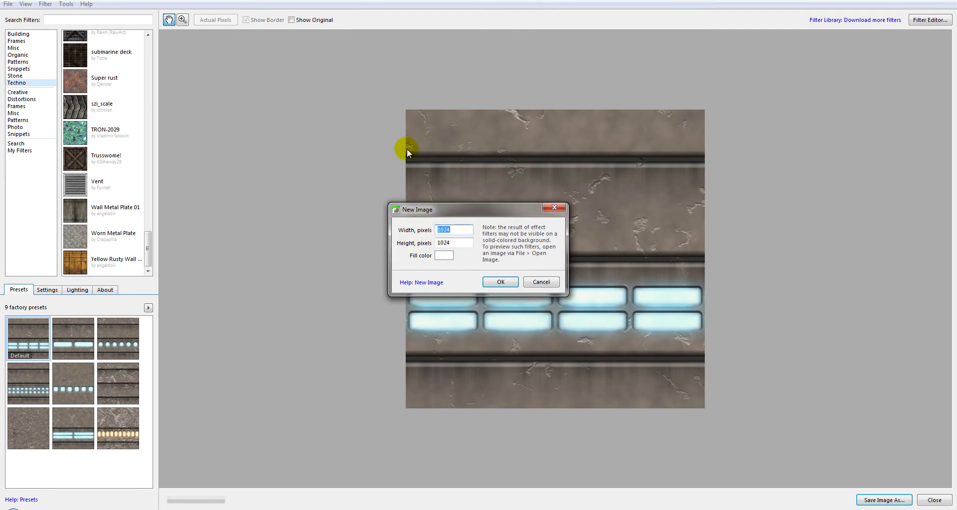
{"action": "left_click", "coordinate": [499, 281]}
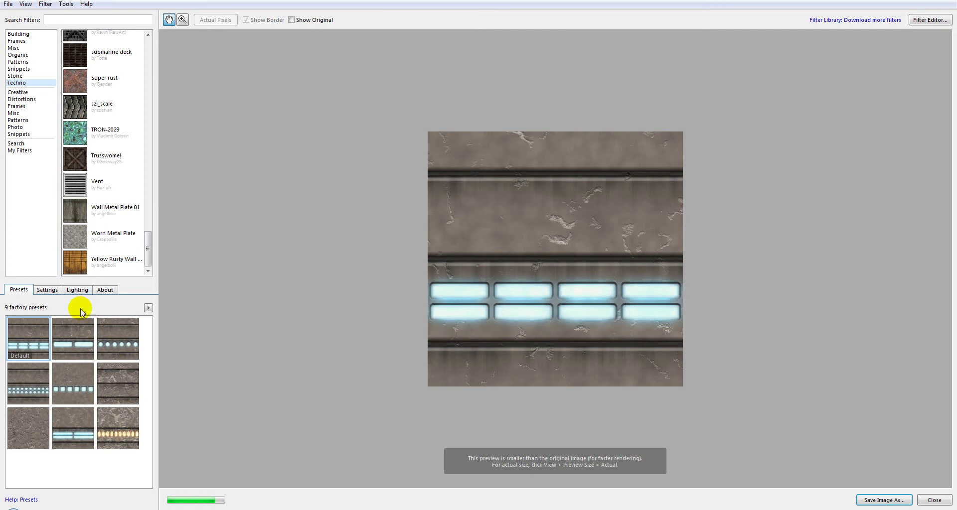
Enable Seamless Tiling in the filter's Settings and launch the Filter Editor
{"action": "left_click", "coordinate": [46, 288]}
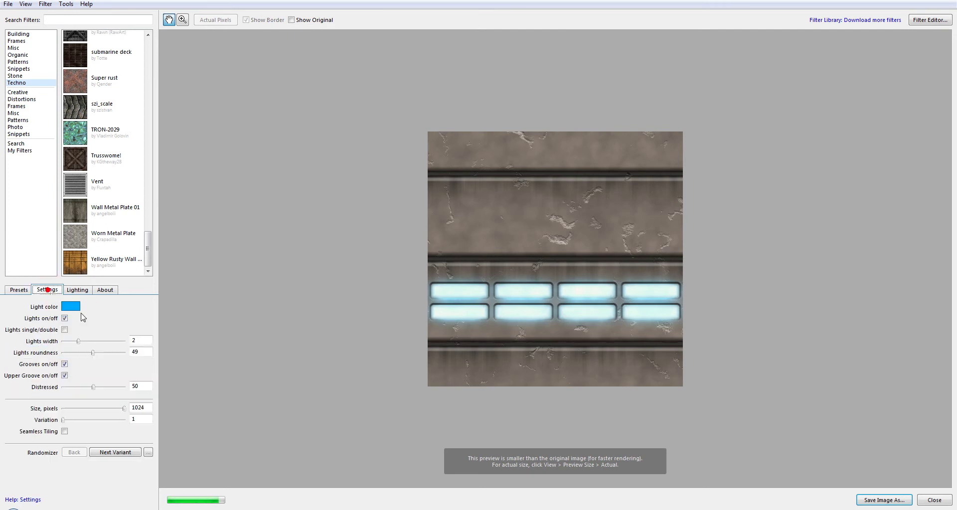
{"action": "left_click", "coordinate": [65, 431]}
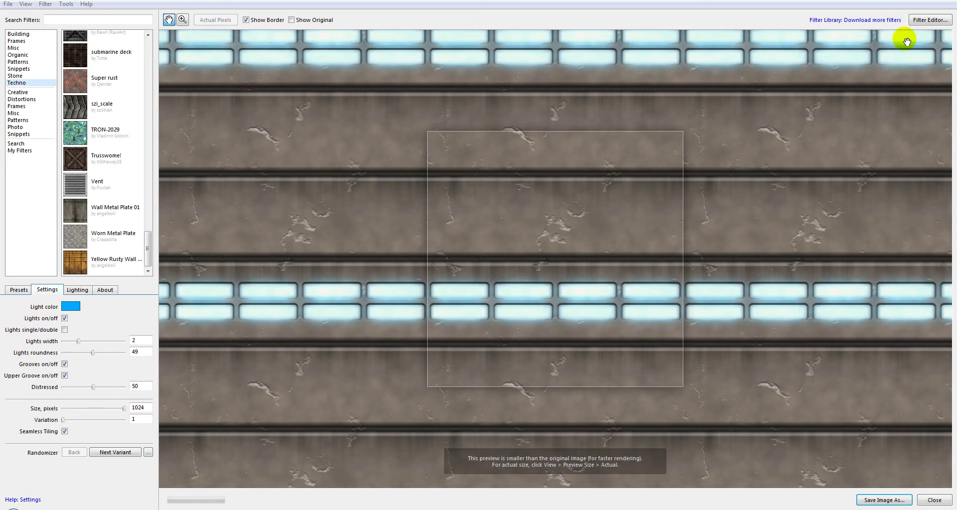
{"action": "left_click", "coordinate": [912, 21]}
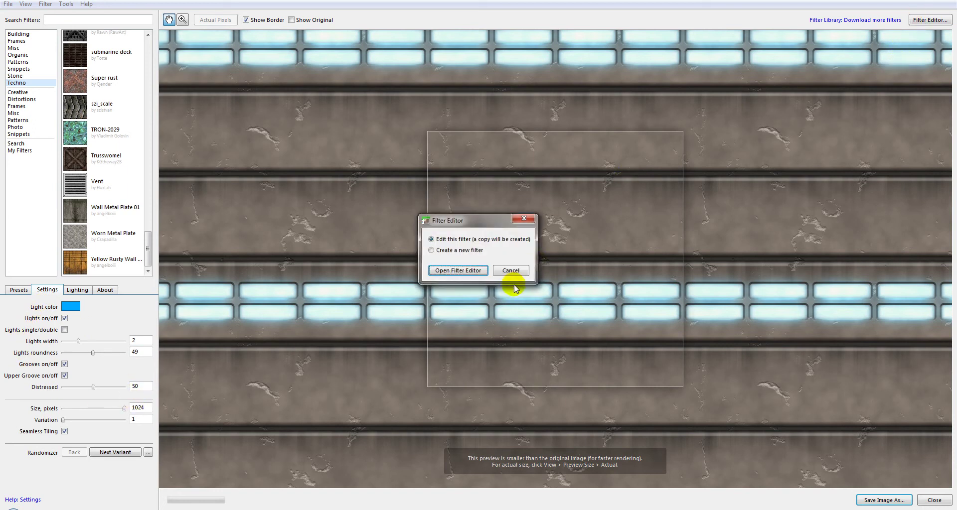
Open the wall filter's node graph, zoom and pan around it, then exit with Escape
{"action": "left_click", "coordinate": [463, 270]}
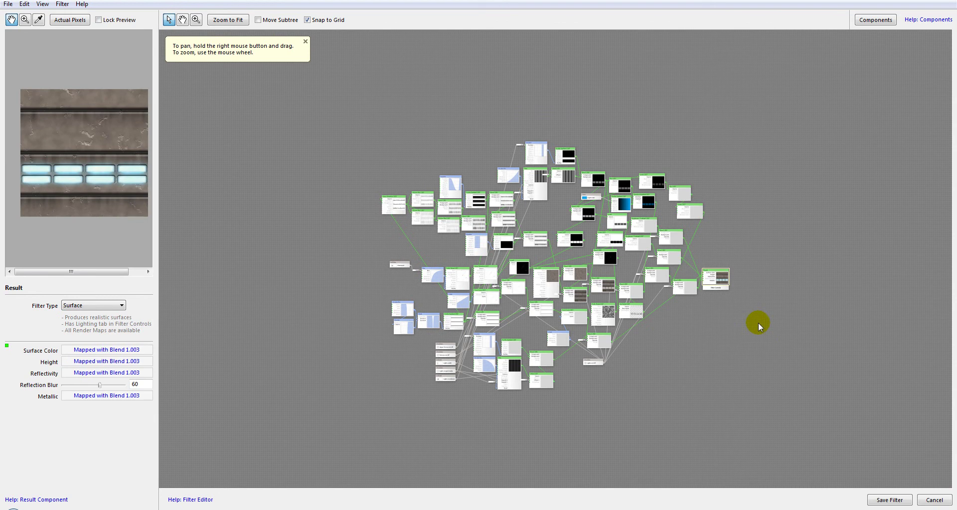
{"action": "left_click", "coordinate": [433, 252]}
{"action": "scroll", "coordinate": [583, 302], "scroll_direction": "up", "scroll_amount": 5}
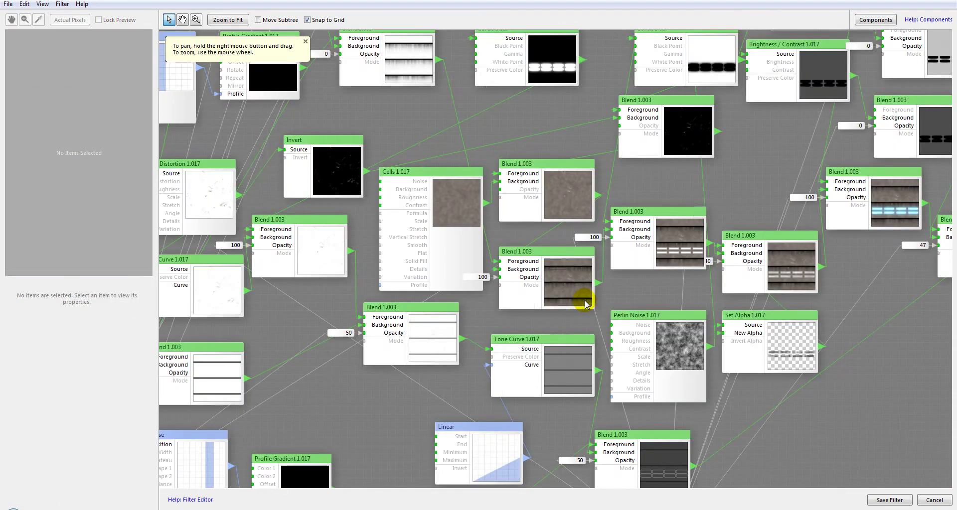
{"action": "scroll", "coordinate": [585, 301], "scroll_direction": "down", "scroll_amount": 8}
{"action": "scroll", "coordinate": [585, 300], "scroll_direction": "up", "scroll_amount": 7}
{"action": "scroll", "coordinate": [585, 301], "scroll_direction": "down", "scroll_amount": 4}
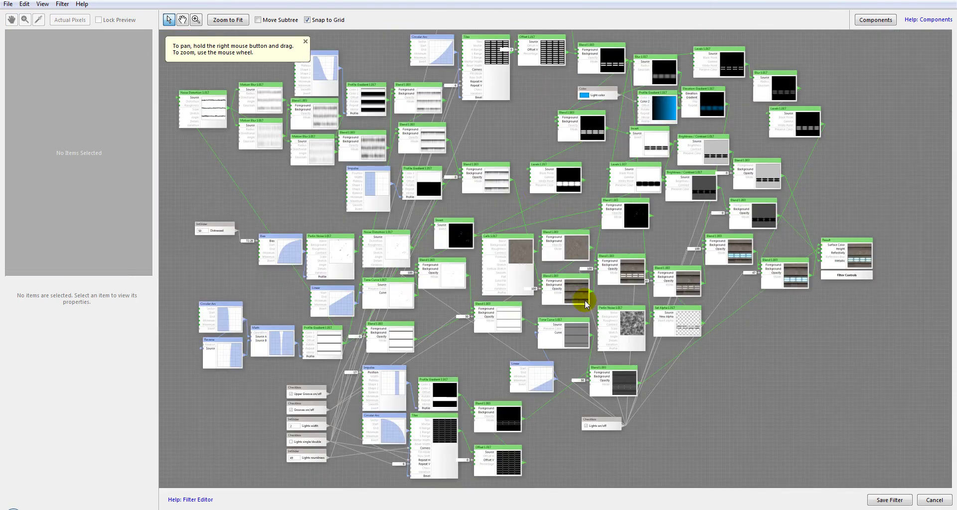
{"action": "left_click_drag", "start_coordinate": [483, 149], "coordinate": [493, 168]}
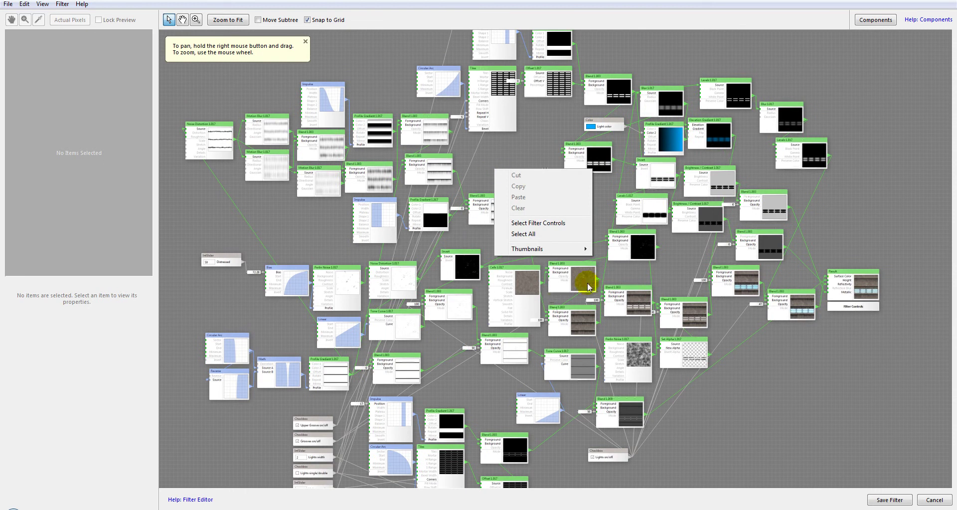
{"action": "left_click", "coordinate": [633, 273]}
{"action": "scroll", "coordinate": [607, 299], "scroll_direction": "up", "scroll_amount": 3}
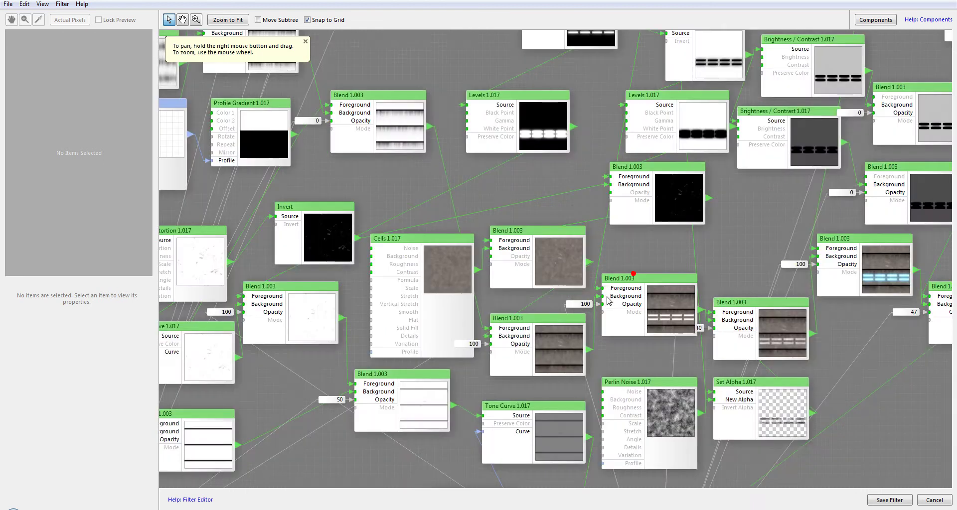
{"action": "scroll", "coordinate": [563, 175], "scroll_direction": "down", "scroll_amount": 5}
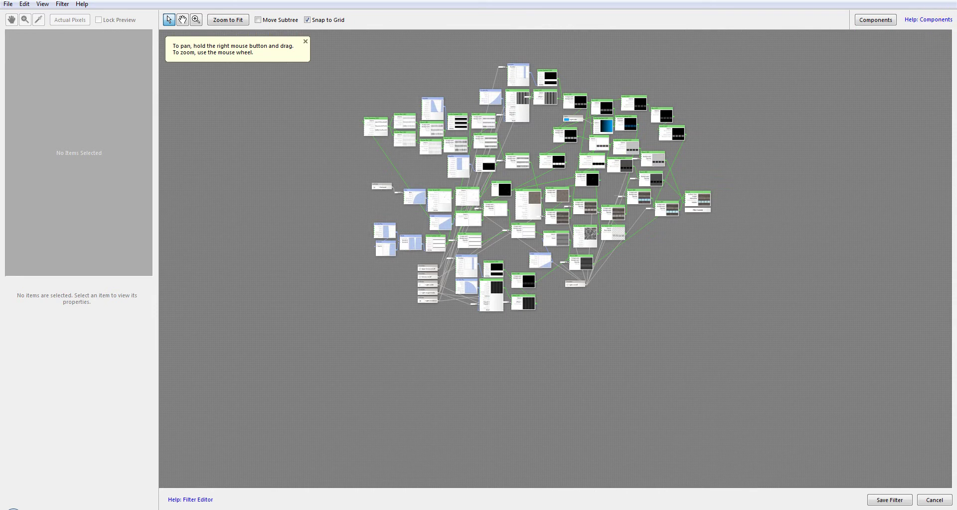
{"action": "key", "text": "Escape"}
Discard the filter edits and preview the wall's Diffuse map
{"action": "left_click", "coordinate": [488, 286]}
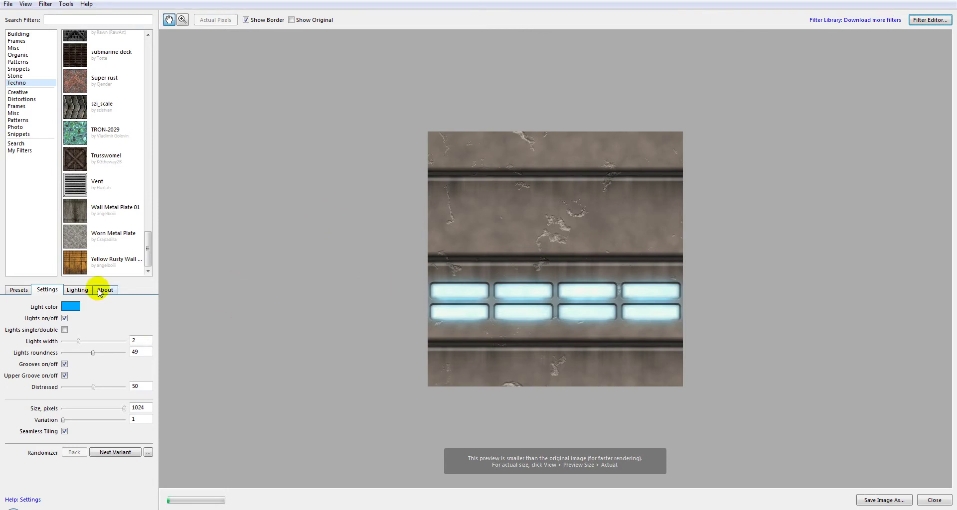
{"action": "left_click", "coordinate": [310, 269]}
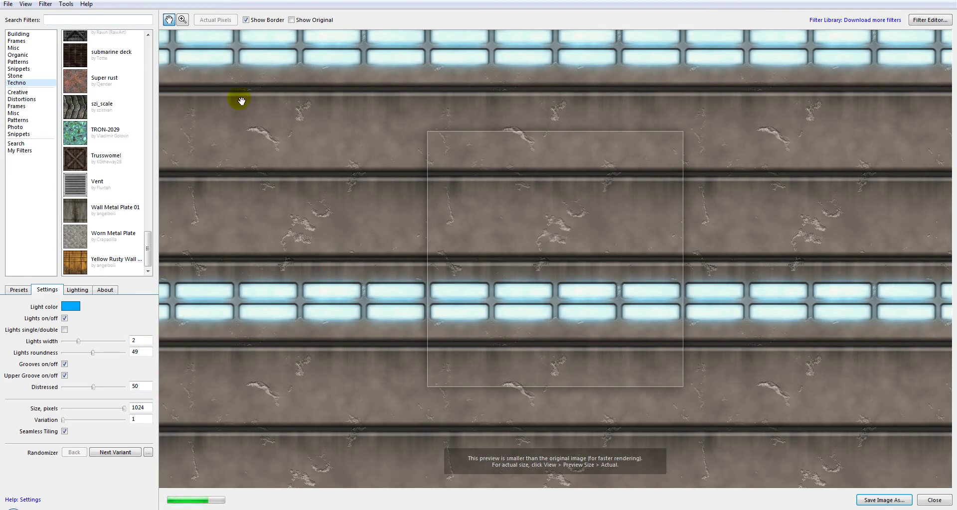
{"action": "left_click", "coordinate": [38, 5]}
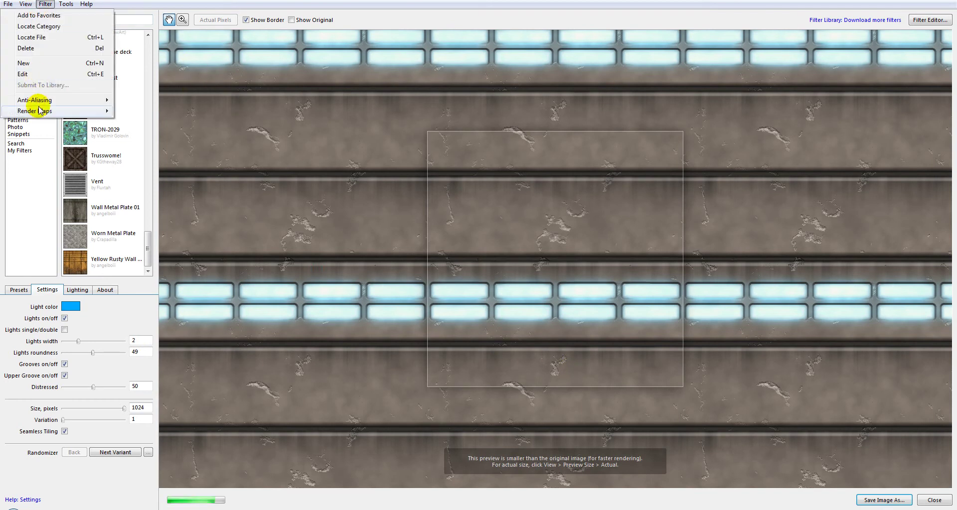
{"action": "mouse_move", "coordinate": [95, 110]}
{"action": "left_click", "coordinate": [144, 125]}
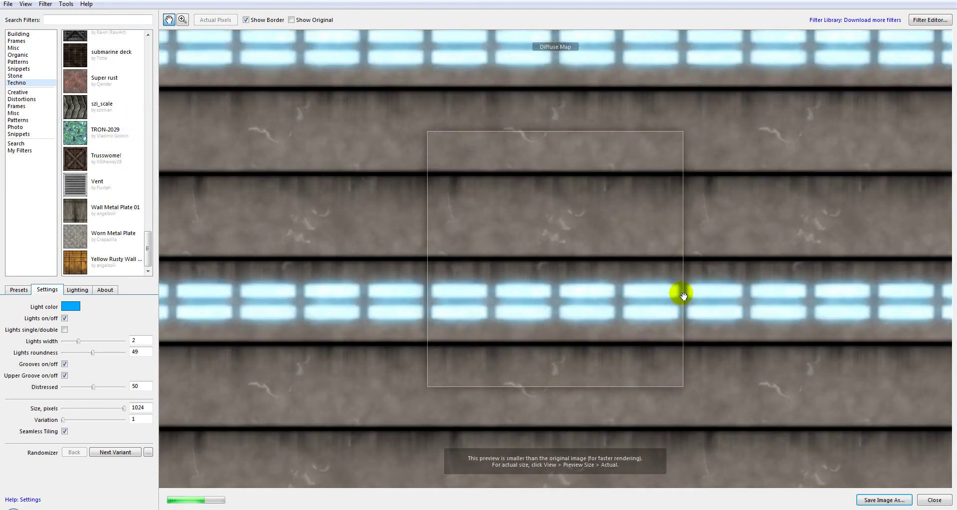
Look through the Filter and File menus without choosing a command
{"action": "left_click", "coordinate": [46, 4]}
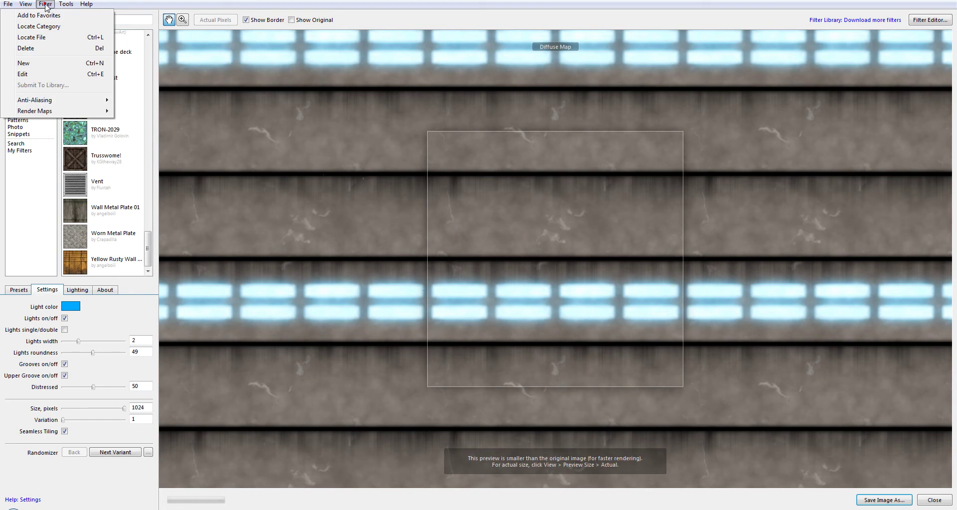
{"action": "left_click", "coordinate": [630, 197]}
{"action": "left_click", "coordinate": [8, 4]}
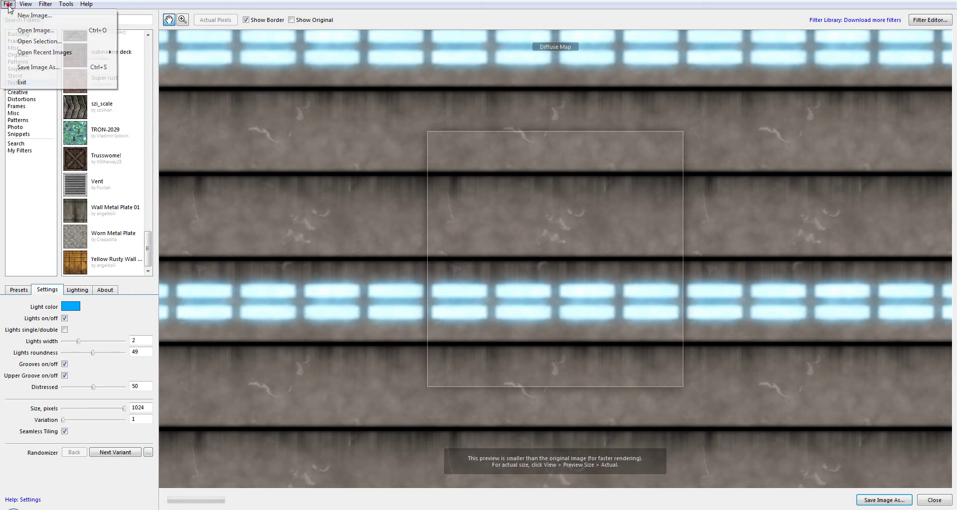
{"action": "left_click", "coordinate": [39, 66]}
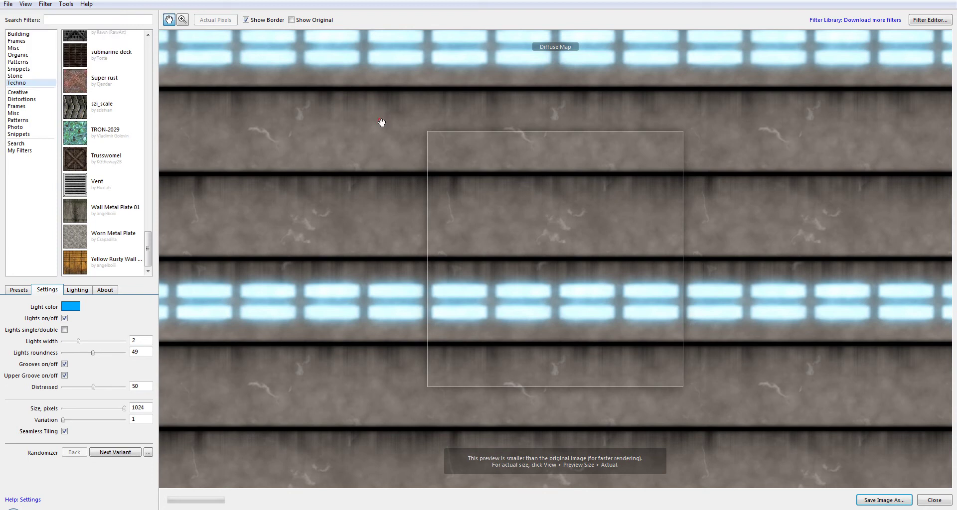
{"action": "left_click_drag", "start_coordinate": [737, 270], "coordinate": [696, 359]}
Preview the Bump map, then the Normal map
{"action": "left_click", "coordinate": [46, 4]}
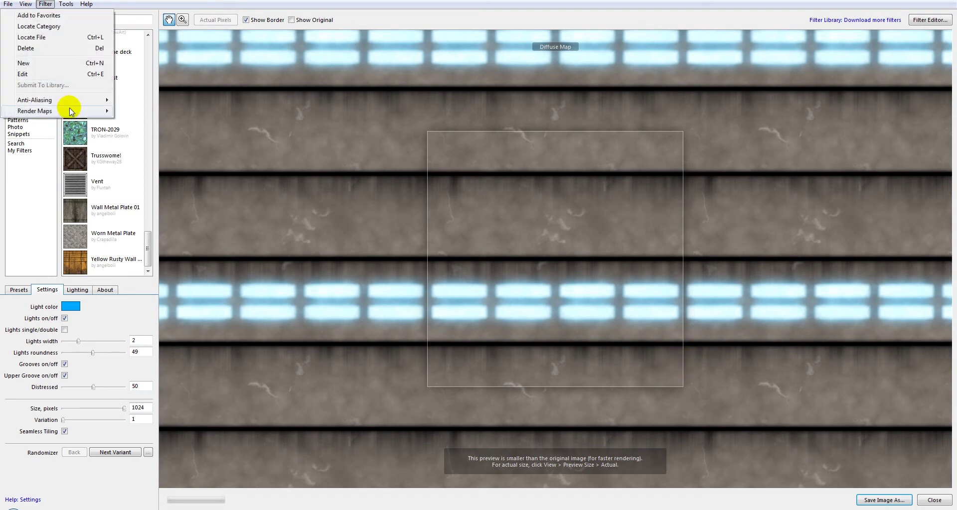
{"action": "mouse_move", "coordinate": [66, 111]}
{"action": "left_click", "coordinate": [174, 137]}
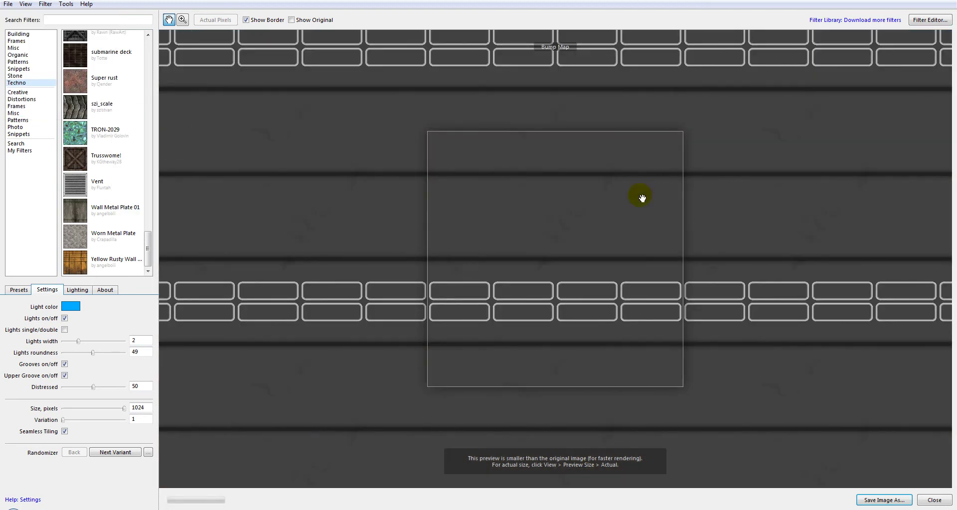
{"action": "left_click", "coordinate": [45, 4]}
{"action": "mouse_move", "coordinate": [56, 113]}
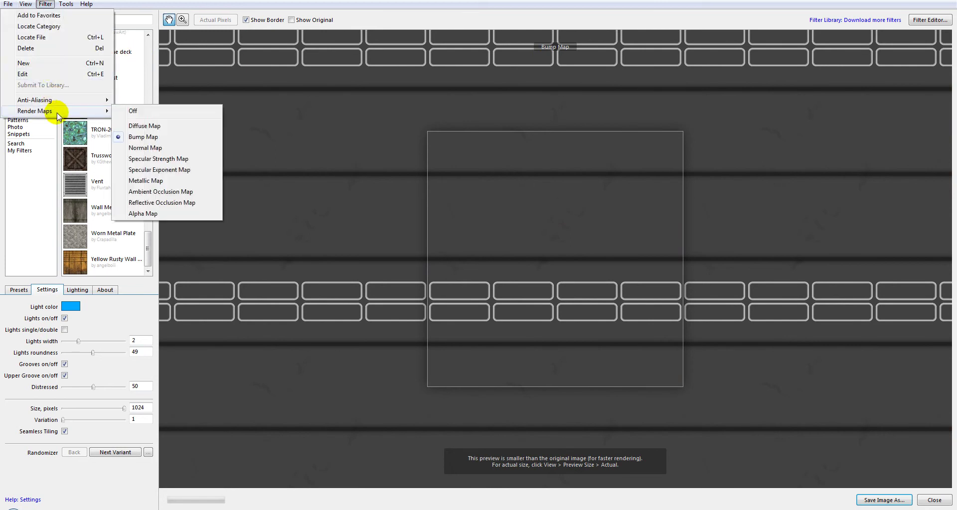
{"action": "left_click", "coordinate": [171, 148]}
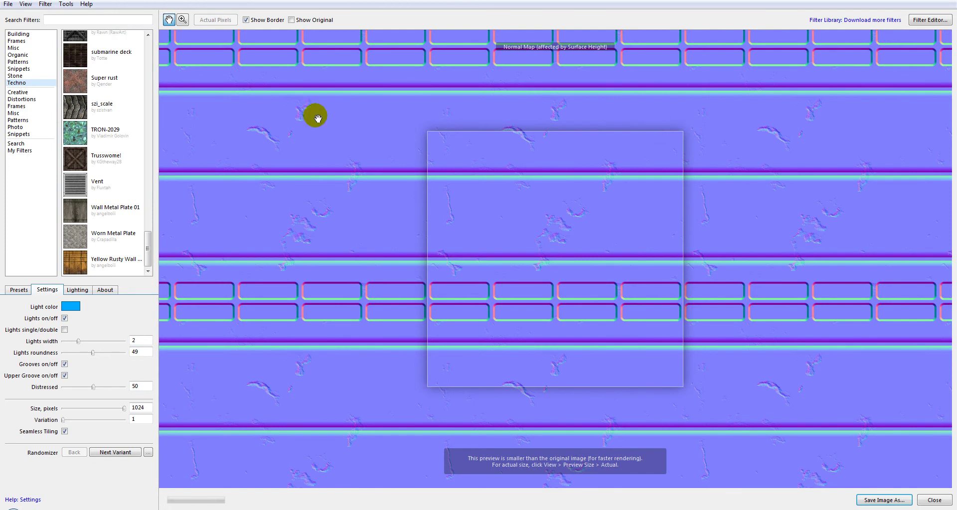
Preview the Specular Strength, Metallic and Ambient Occlusion maps in turn
{"action": "left_click", "coordinate": [44, 5]}
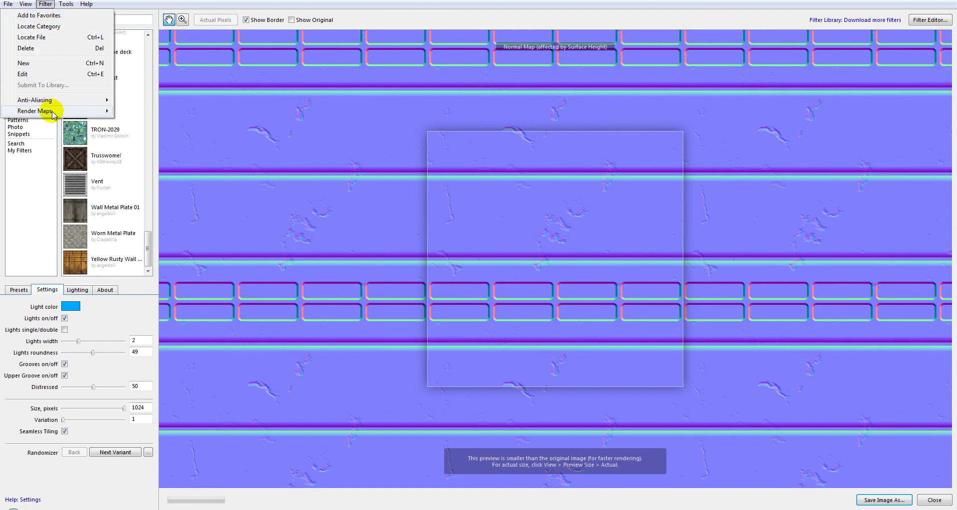
{"action": "mouse_move", "coordinate": [70, 109]}
{"action": "left_click", "coordinate": [191, 160]}
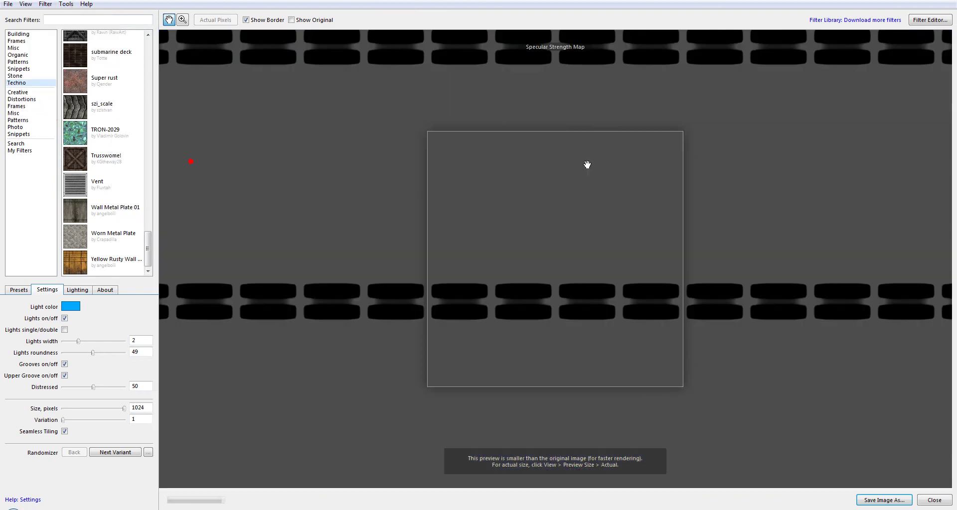
{"action": "left_click", "coordinate": [49, 5]}
{"action": "left_click", "coordinate": [191, 171]}
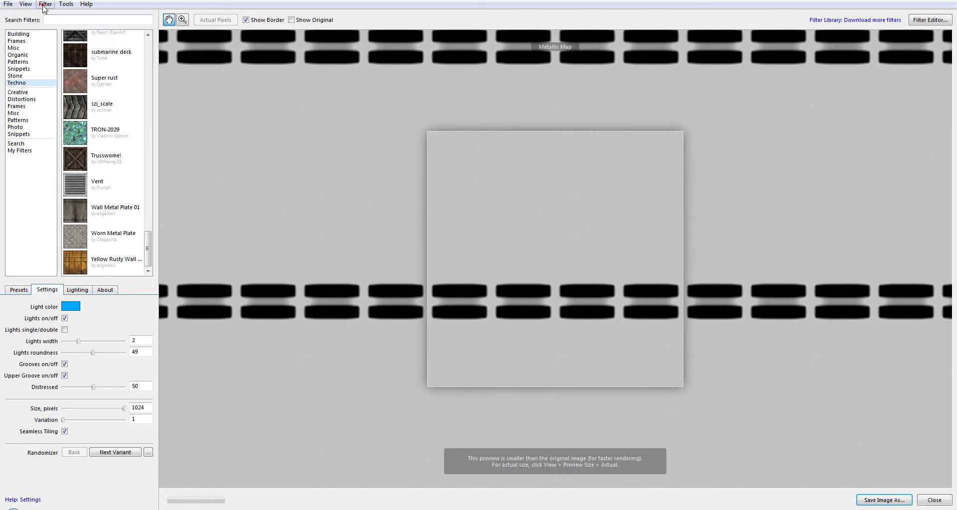
{"action": "left_click", "coordinate": [45, 4]}
{"action": "mouse_move", "coordinate": [100, 111]}
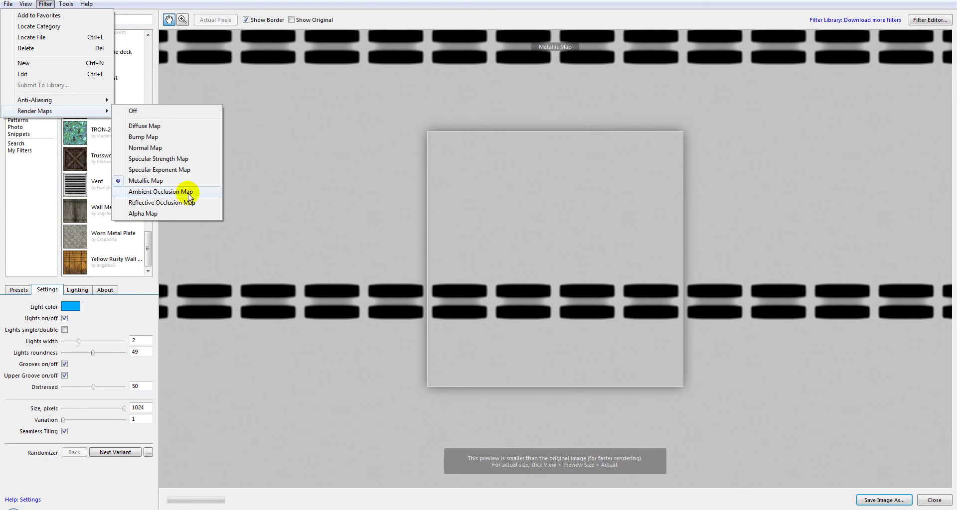
{"action": "left_click", "coordinate": [188, 193]}
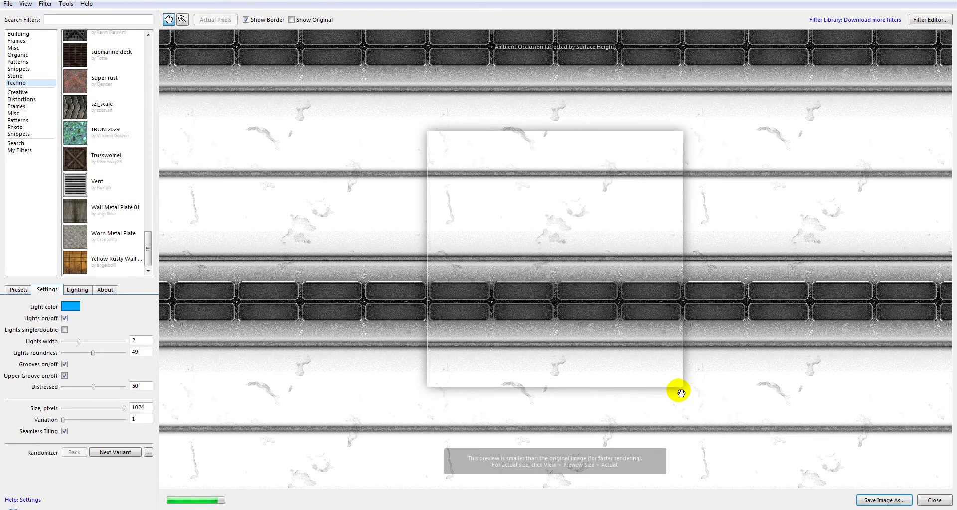
Preview the Reflective Occlusion map, then switch back to the Normal map
{"action": "left_click", "coordinate": [44, 4]}
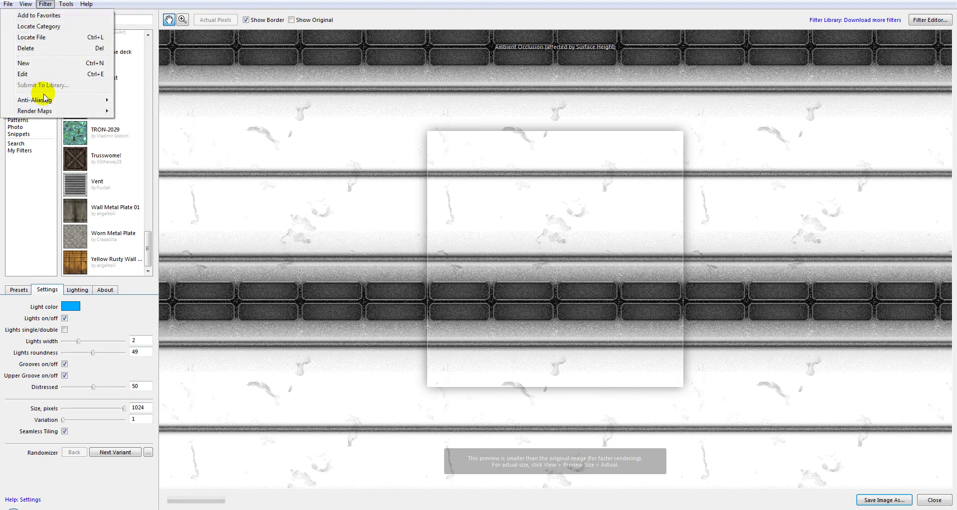
{"action": "mouse_move", "coordinate": [43, 110]}
{"action": "left_click", "coordinate": [181, 201]}
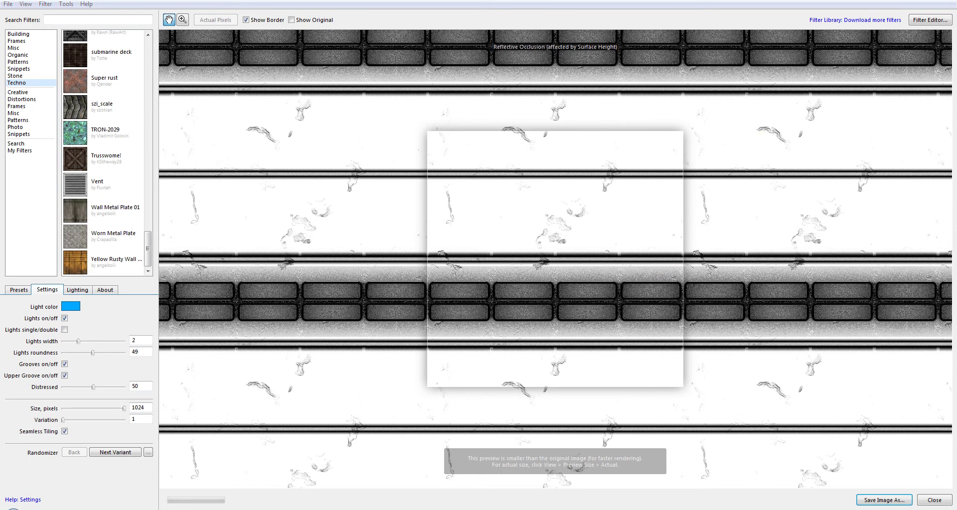
{"action": "left_click", "coordinate": [487, 202]}
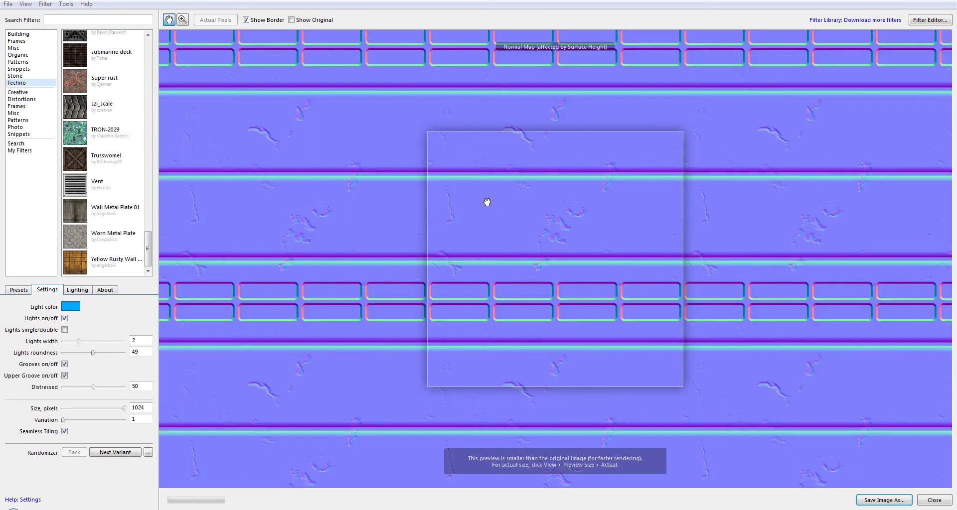
Check the Interface, Rendering and Gamma tabs in Tools > Options, accept with OK, and close the Tools menu
{"action": "left_click", "coordinate": [67, 4]}
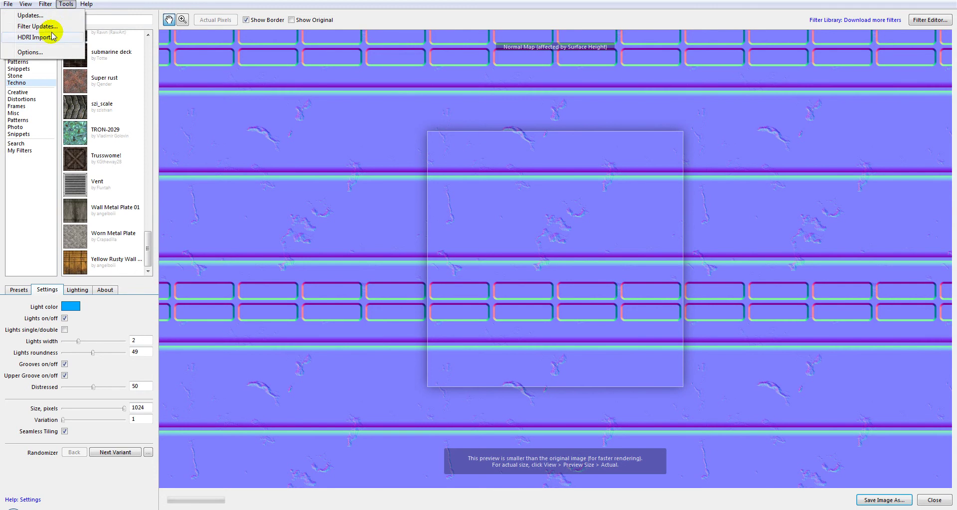
{"action": "left_click", "coordinate": [44, 52]}
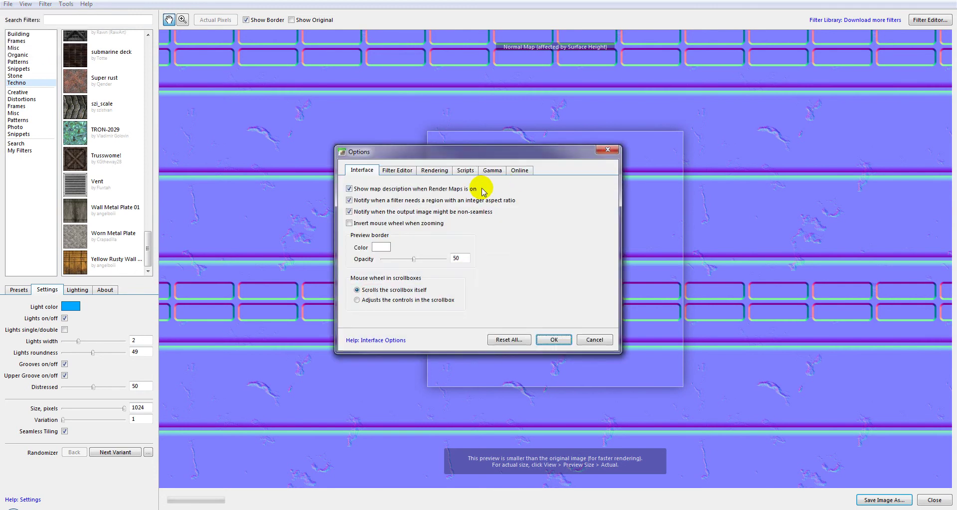
{"action": "left_click", "coordinate": [434, 172]}
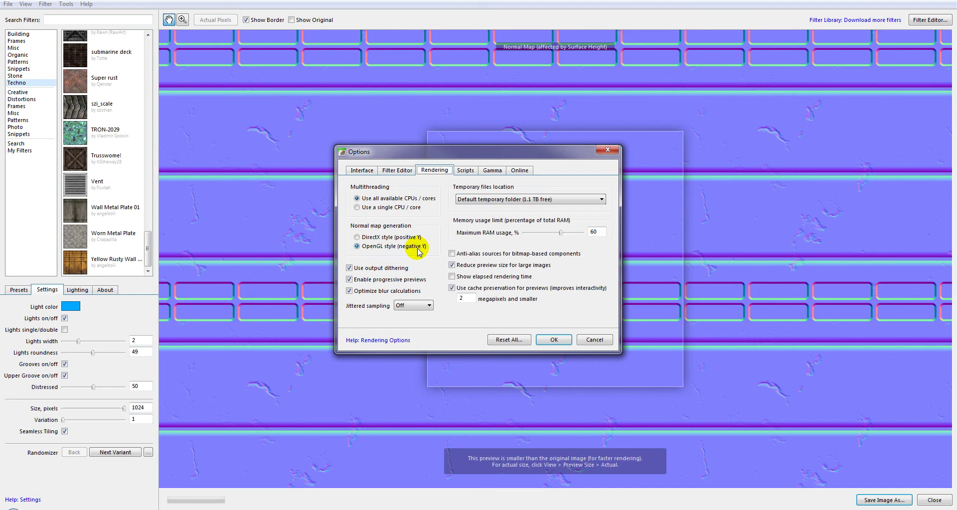
{"action": "left_click", "coordinate": [496, 171]}
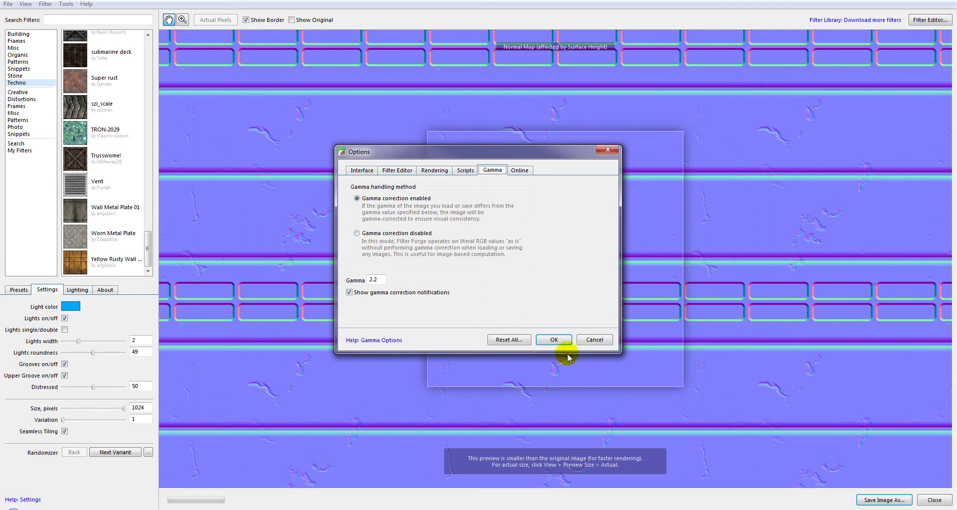
{"action": "left_click", "coordinate": [556, 341]}
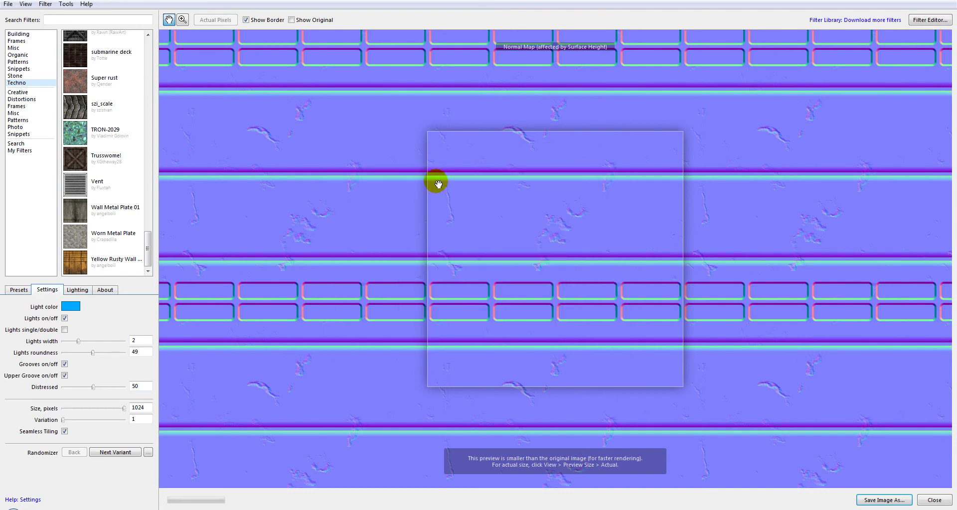
{"action": "left_click", "coordinate": [68, 5]}
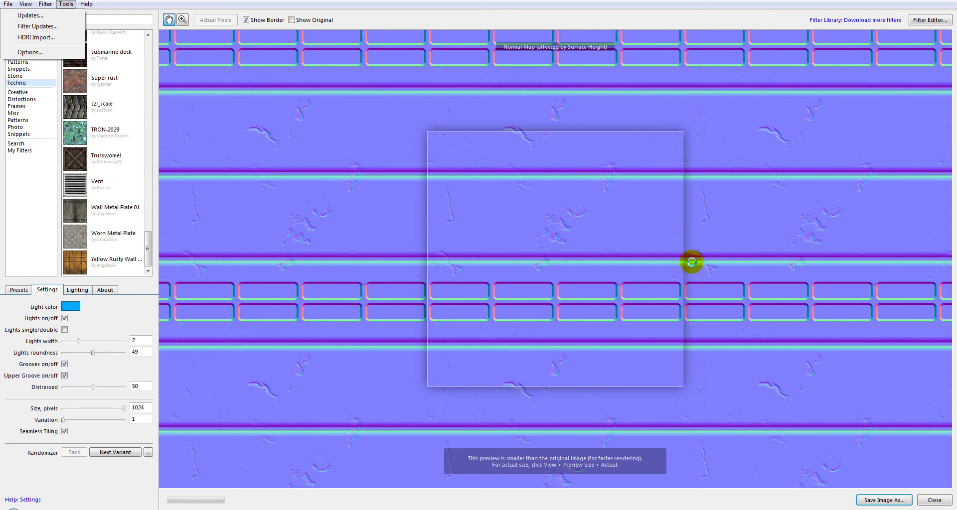
{"action": "key", "text": "Escape"}
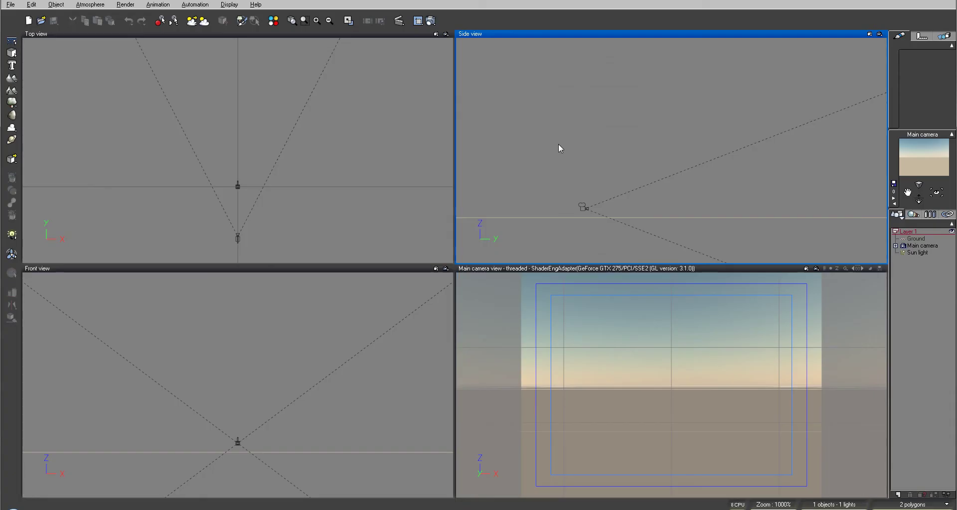
Add a cube, stretch it along X into a long wall slab, and lower it
{"action": "left_click", "coordinate": [559, 141]}
{"action": "right_click", "coordinate": [570, 178]}
{"action": "left_click", "coordinate": [12, 52]}
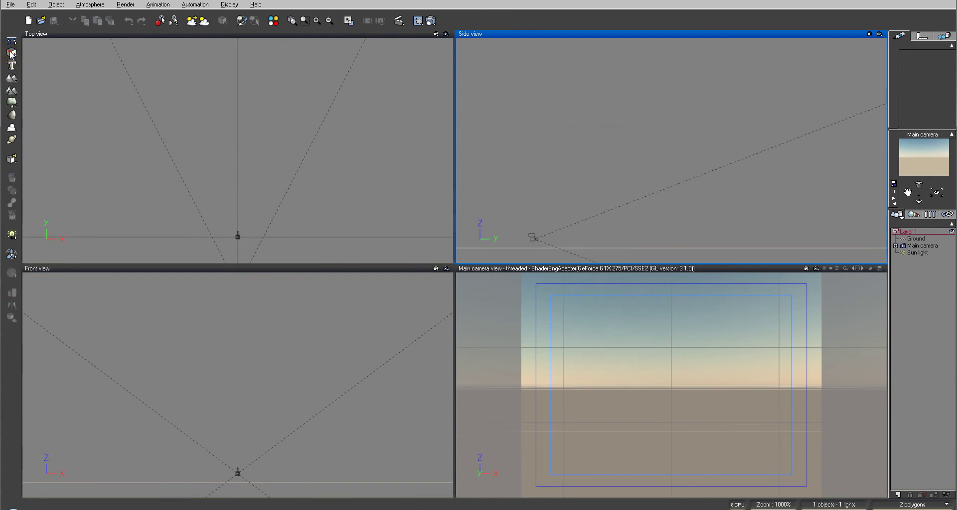
{"action": "left_click", "coordinate": [239, 147]}
{"action": "left_click_drag", "start_coordinate": [225, 150], "coordinate": [69, 149]}
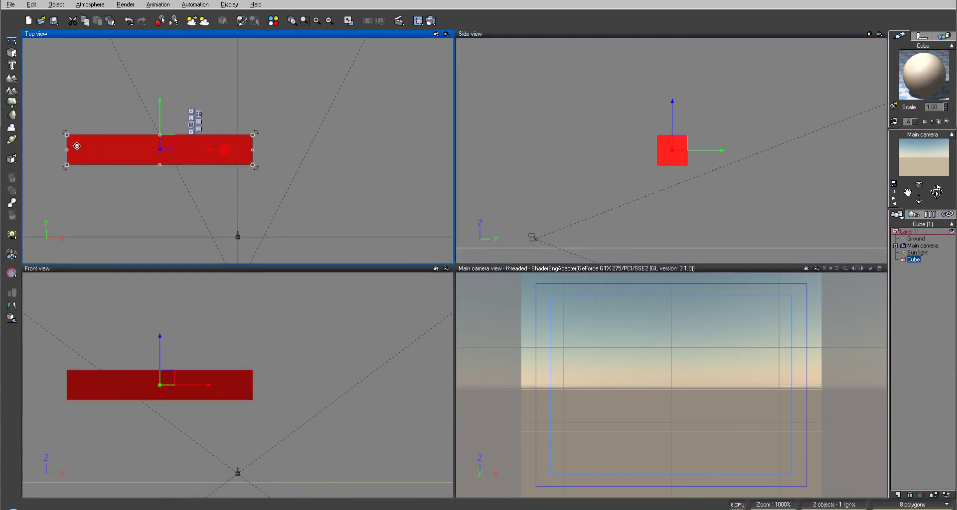
{"action": "left_click_drag", "start_coordinate": [255, 149], "coordinate": [301, 149]}
{"action": "left_click_drag", "start_coordinate": [680, 142], "coordinate": [685, 177]}
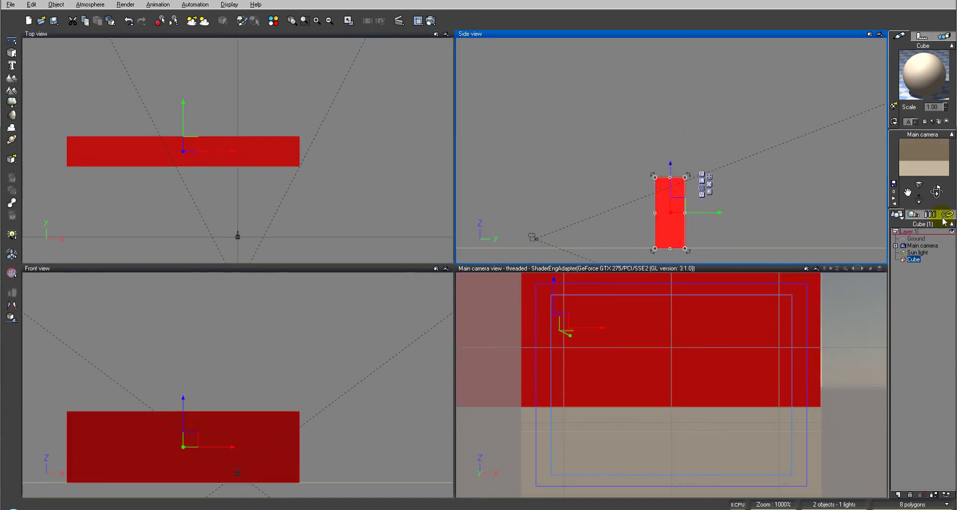
Raise the Main camera to 6.5 m, then move and rotate it to frame the wall
{"action": "left_click", "coordinate": [922, 246]}
{"action": "left_click_drag", "start_coordinate": [678, 145], "coordinate": [751, 122]}
{"action": "right_click", "coordinate": [266, 173]}
{"action": "left_click", "coordinate": [266, 173]}
{"action": "left_click_drag", "start_coordinate": [265, 173], "coordinate": [216, 199]}
{"action": "left_click_drag", "start_coordinate": [937, 192], "coordinate": [937, 192]}
{"action": "left_click_drag", "start_coordinate": [468, 348], "coordinate": [467, 349]}
{"action": "left_click_drag", "start_coordinate": [623, 125], "coordinate": [590, 123]}
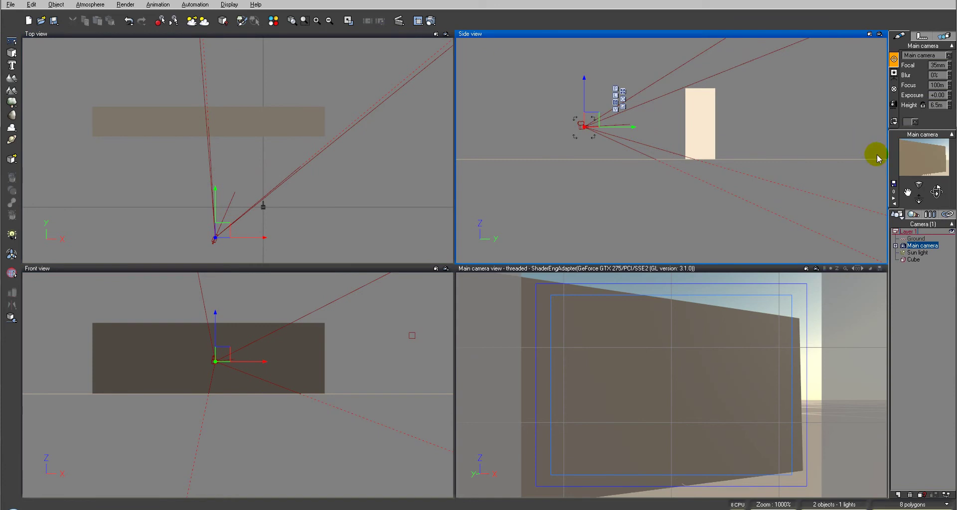
{"action": "left_click_drag", "start_coordinate": [470, 345], "coordinate": [470, 345]}
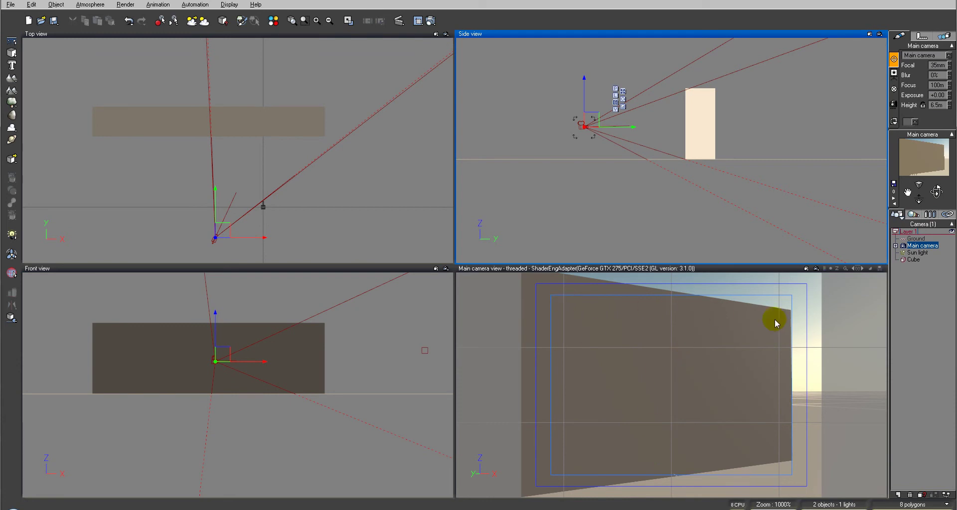
{"action": "left_click", "coordinate": [913, 260]}
In the Advanced Material Editor, set Color & Alpha to a mapped picture using dif.jpg
{"action": "double_click", "coordinate": [925, 82]}
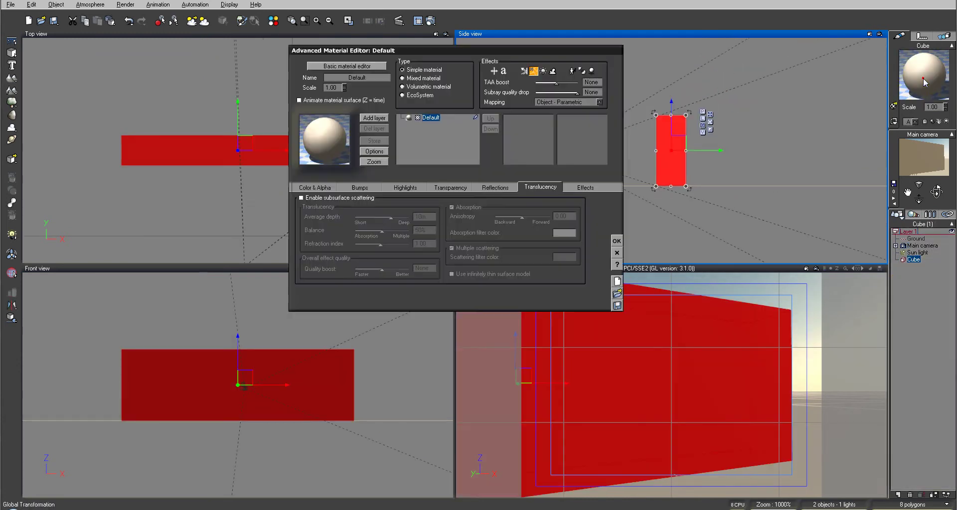
{"action": "left_click_drag", "start_coordinate": [412, 46], "coordinate": [502, 93]}
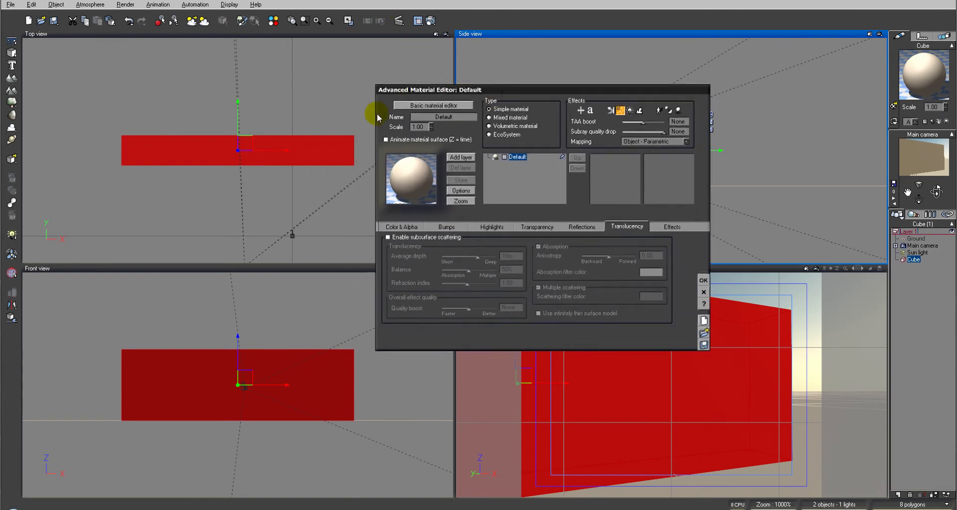
{"action": "left_click", "coordinate": [388, 226]}
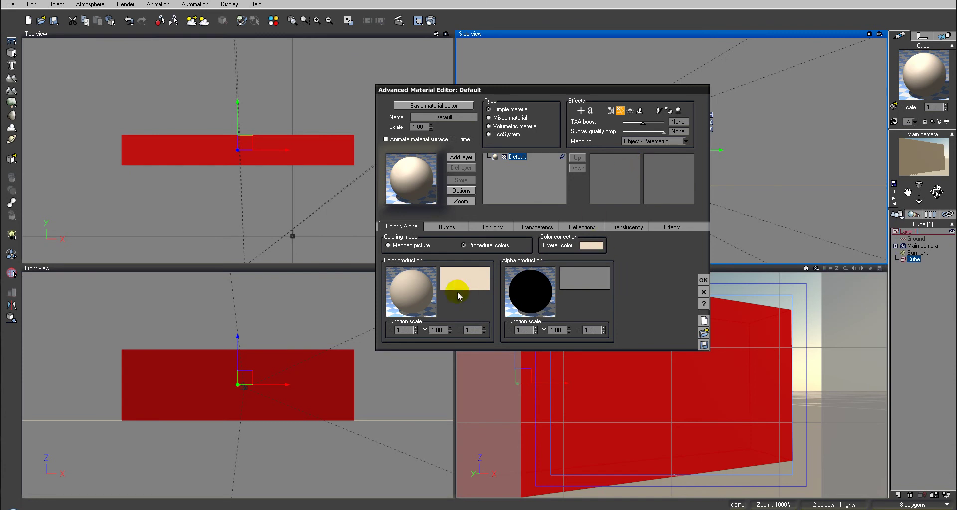
{"action": "left_click", "coordinate": [422, 246]}
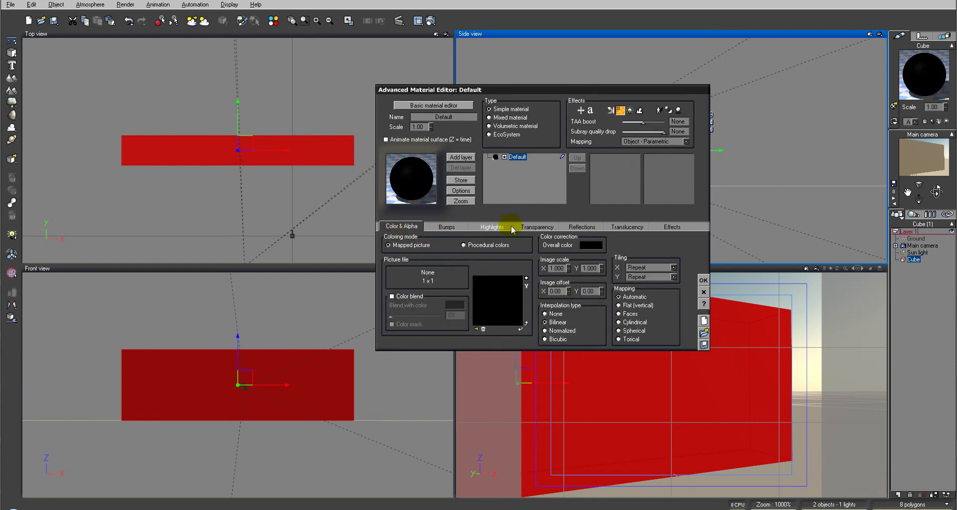
{"action": "double_click", "coordinate": [471, 317]}
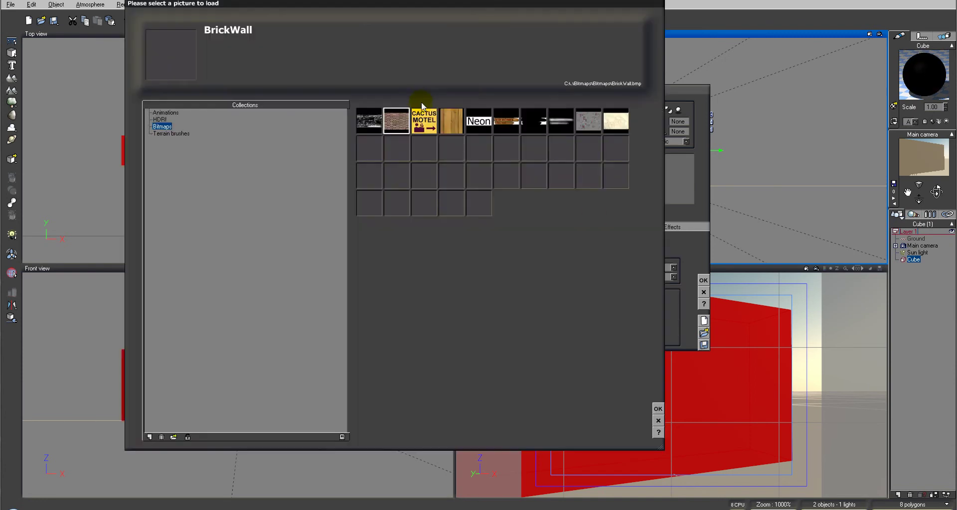
{"action": "left_click_drag", "start_coordinate": [305, 3], "coordinate": [458, 28]}
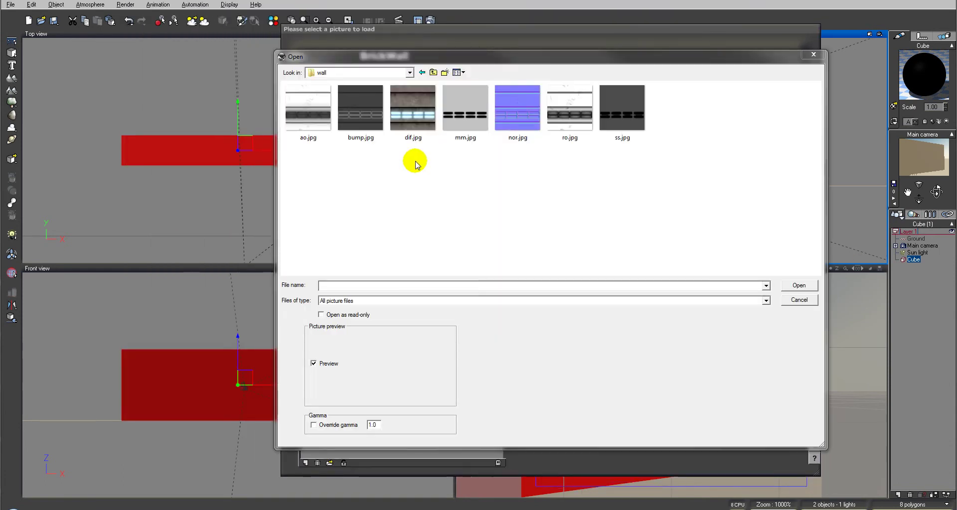
{"action": "left_click", "coordinate": [413, 122]}
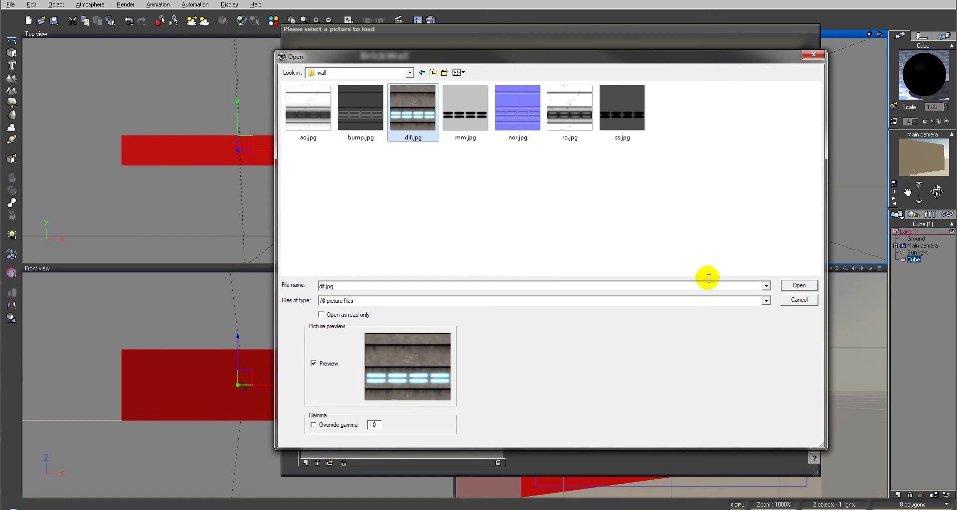
{"action": "left_click", "coordinate": [799, 285]}
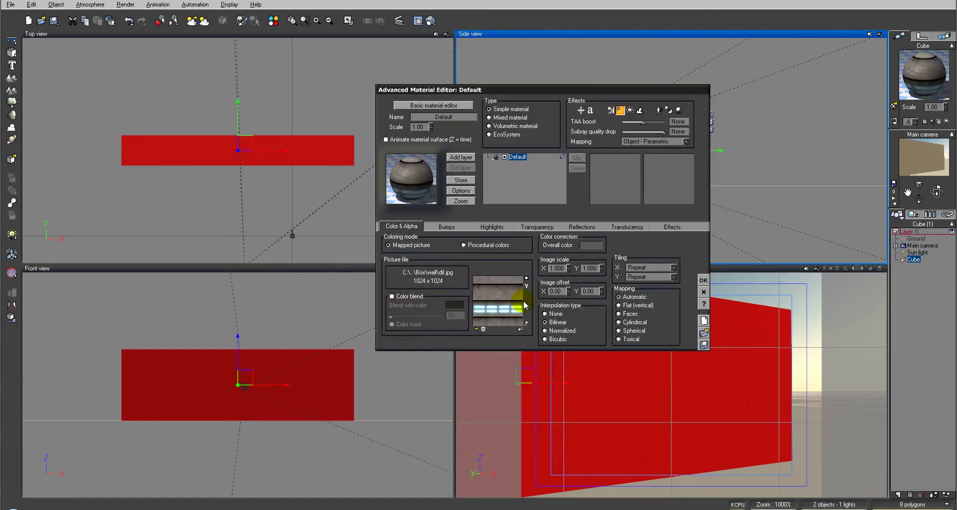
Open the Bumps production function graph and duplicate its texture node
{"action": "left_click", "coordinate": [445, 228]}
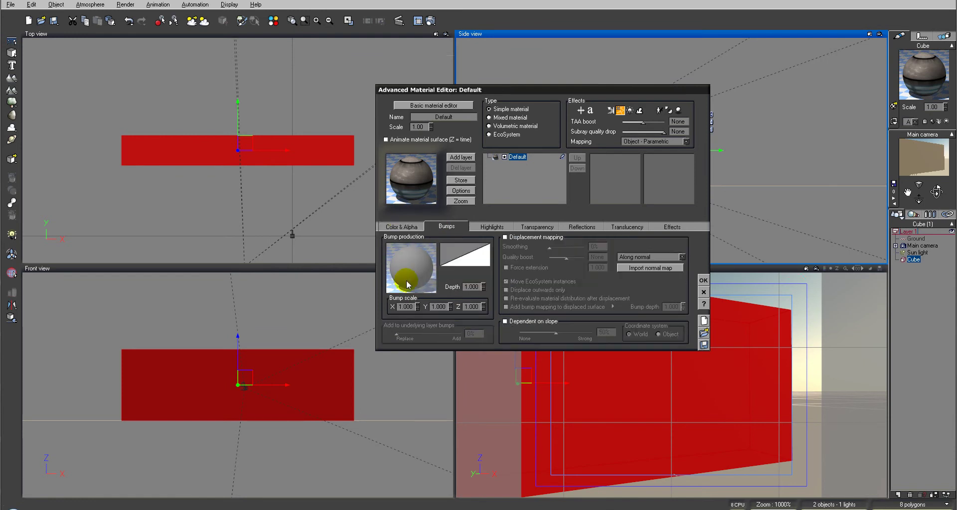
{"action": "right_click", "coordinate": [414, 275]}
{"action": "left_click", "coordinate": [434, 280]}
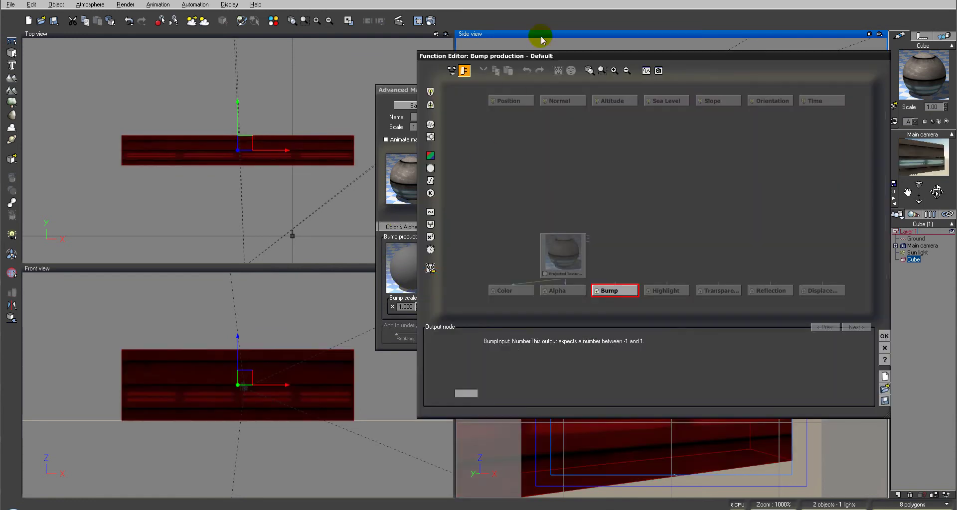
{"action": "left_click_drag", "start_coordinate": [569, 250], "coordinate": [501, 166]}
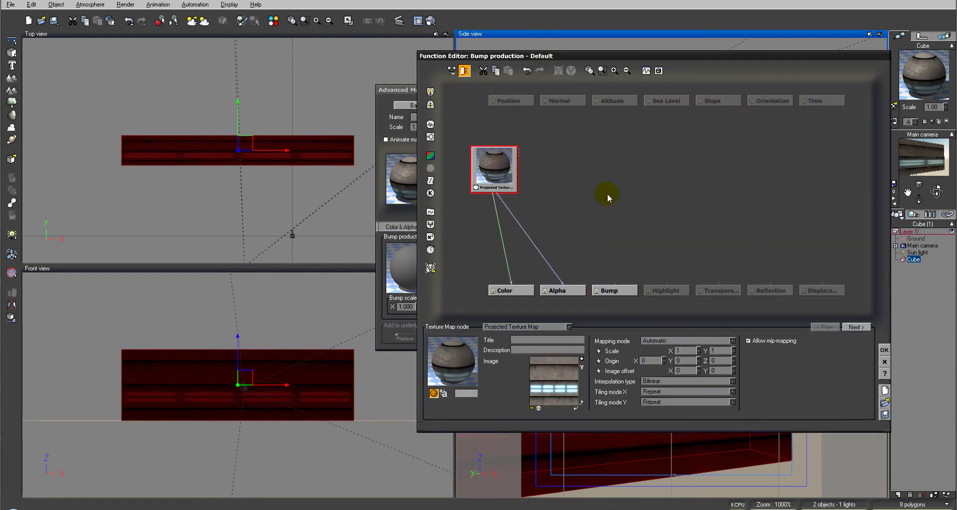
{"action": "key", "text": "ctrl+v"}
{"action": "left_click", "coordinate": [606, 178]}
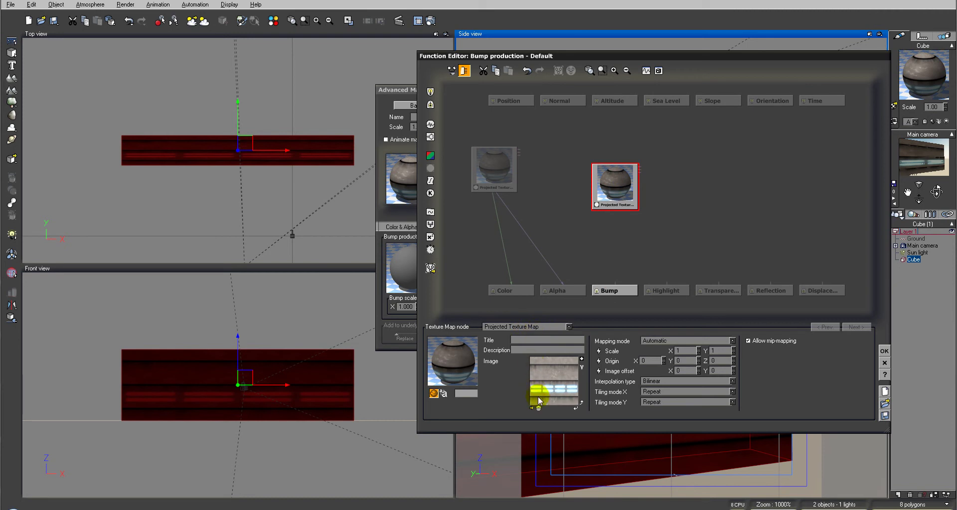
Wire the copied Projected Texture Map's Alpha output to Bump, load bump.jpg, and accept
{"action": "left_click", "coordinate": [558, 328]}
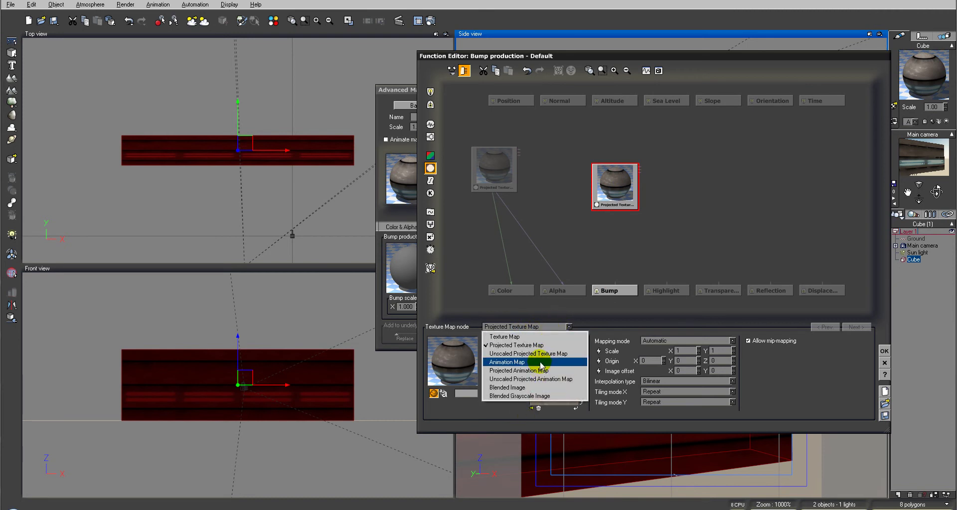
{"action": "left_click", "coordinate": [615, 183]}
{"action": "left_click_drag", "start_coordinate": [614, 288], "coordinate": [613, 208]}
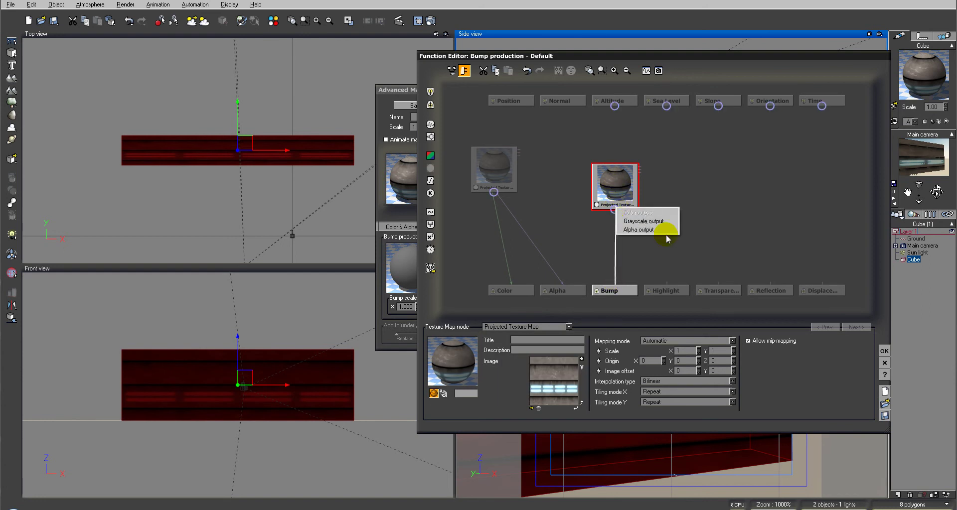
{"action": "left_click", "coordinate": [665, 230]}
{"action": "left_click", "coordinate": [532, 408]}
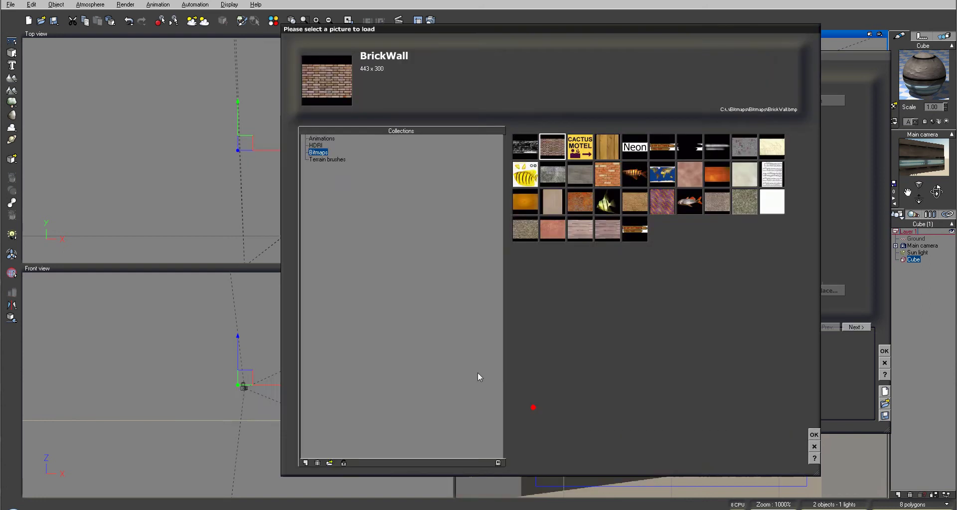
{"action": "left_click", "coordinate": [331, 463]}
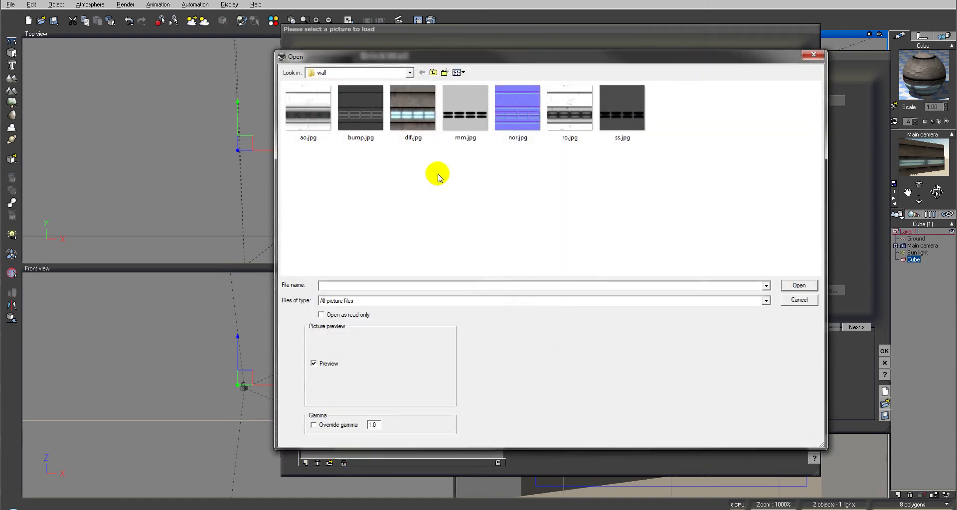
{"action": "left_click", "coordinate": [378, 120]}
{"action": "left_click", "coordinate": [804, 284]}
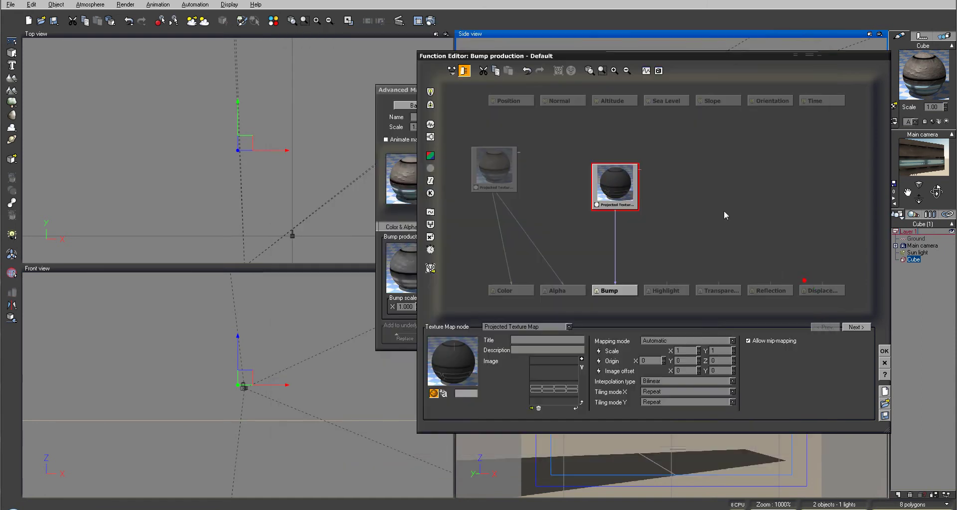
{"action": "left_click", "coordinate": [612, 177]}
{"action": "left_click_drag", "start_coordinate": [596, 175], "coordinate": [544, 157]}
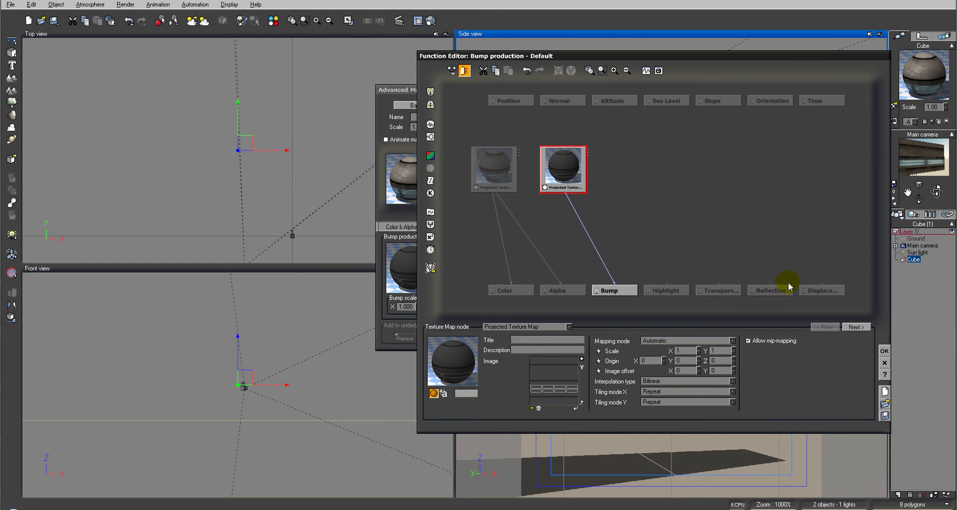
{"action": "left_click", "coordinate": [885, 351]}
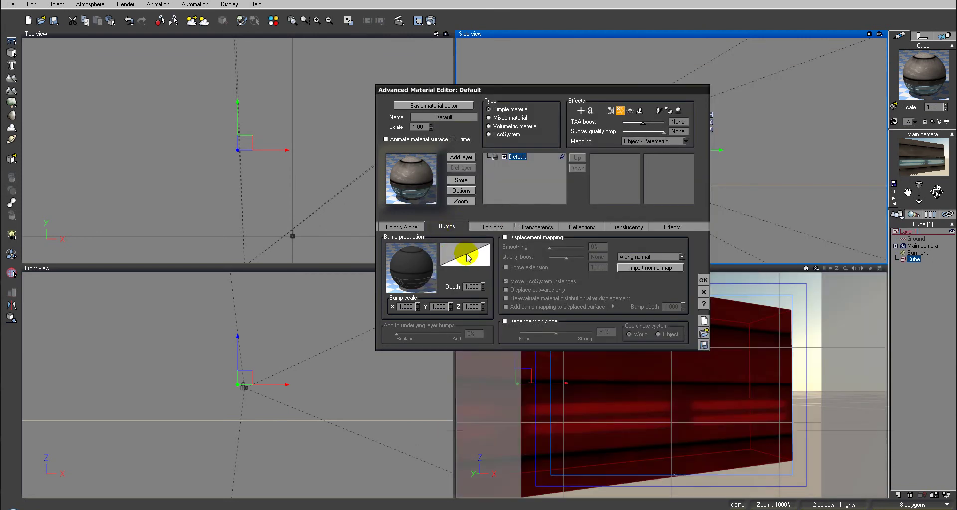
Enable displacement mapping and unlink the existing texture node from the Bump input
{"action": "left_click", "coordinate": [512, 239]}
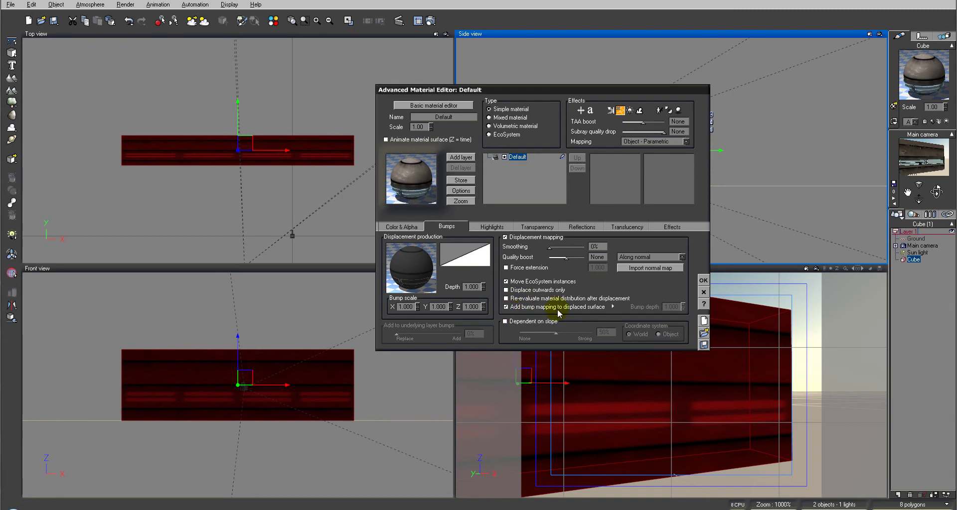
{"action": "left_click", "coordinate": [612, 306]}
{"action": "left_click", "coordinate": [608, 199]}
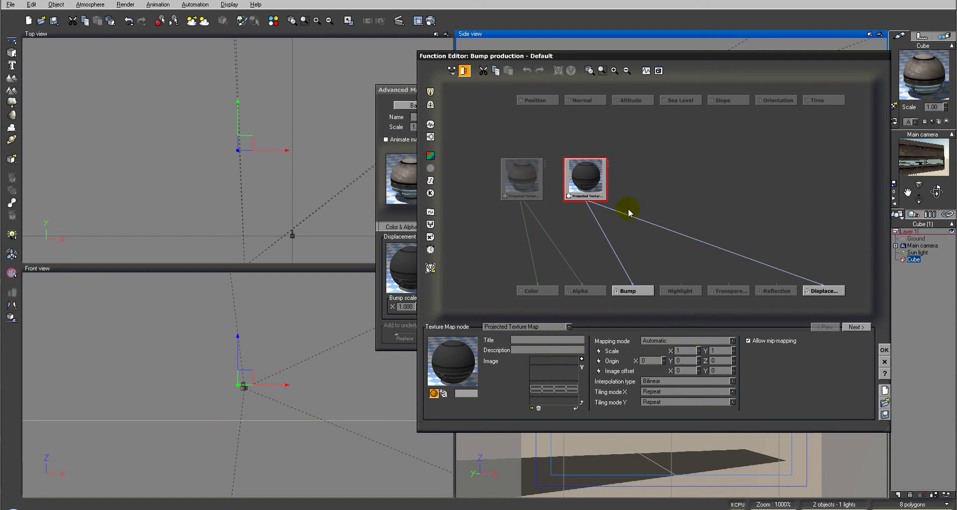
{"action": "right_click", "coordinate": [613, 249]}
{"action": "left_click", "coordinate": [629, 263]}
Add a new Projected Texture node, link it to Bump, and accept the graph
{"action": "left_click", "coordinate": [663, 172]}
{"action": "left_click", "coordinate": [590, 170]}
{"action": "left_click", "coordinate": [653, 170]}
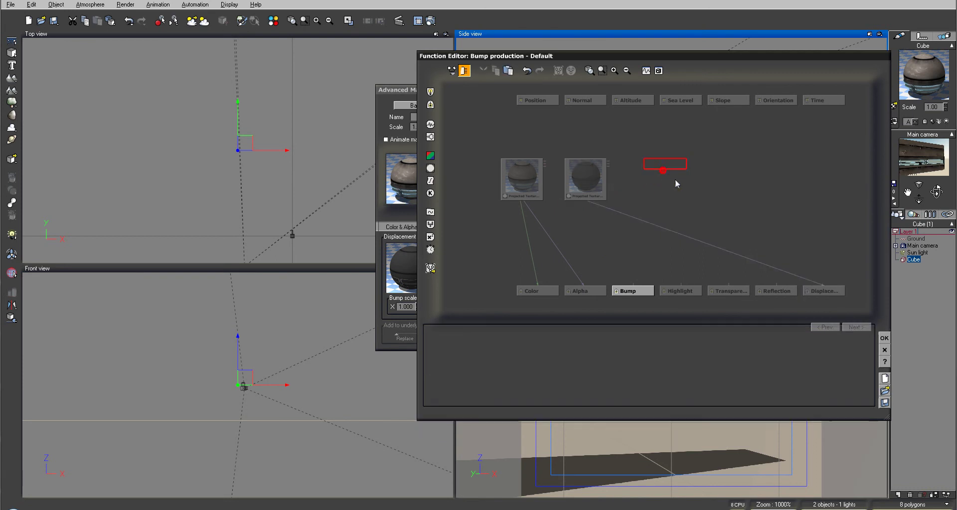
{"action": "left_click", "coordinate": [675, 185]}
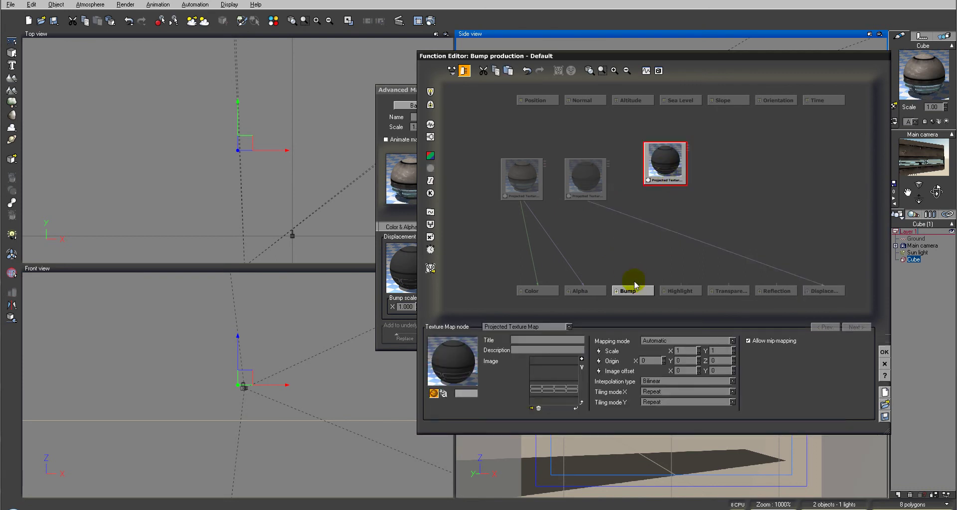
{"action": "left_click_drag", "start_coordinate": [633, 288], "coordinate": [658, 172]}
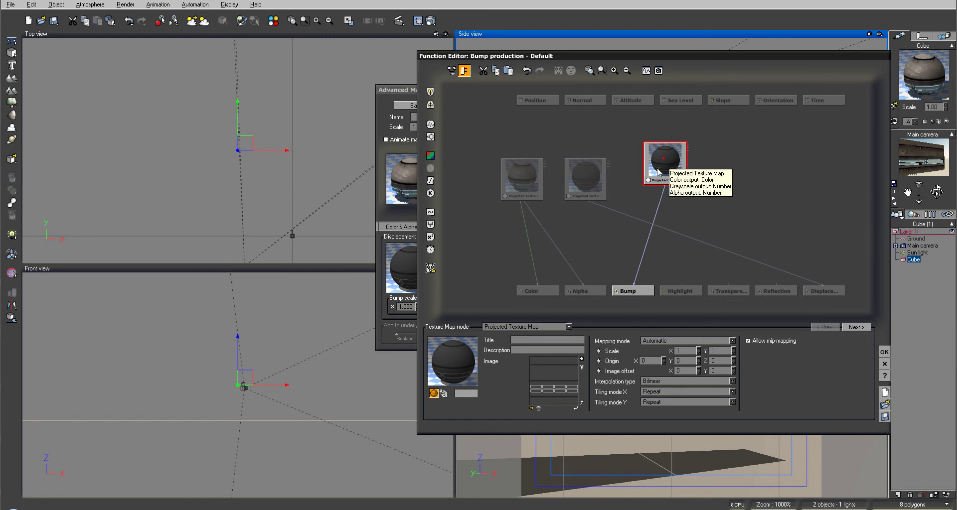
{"action": "left_click", "coordinate": [883, 353]}
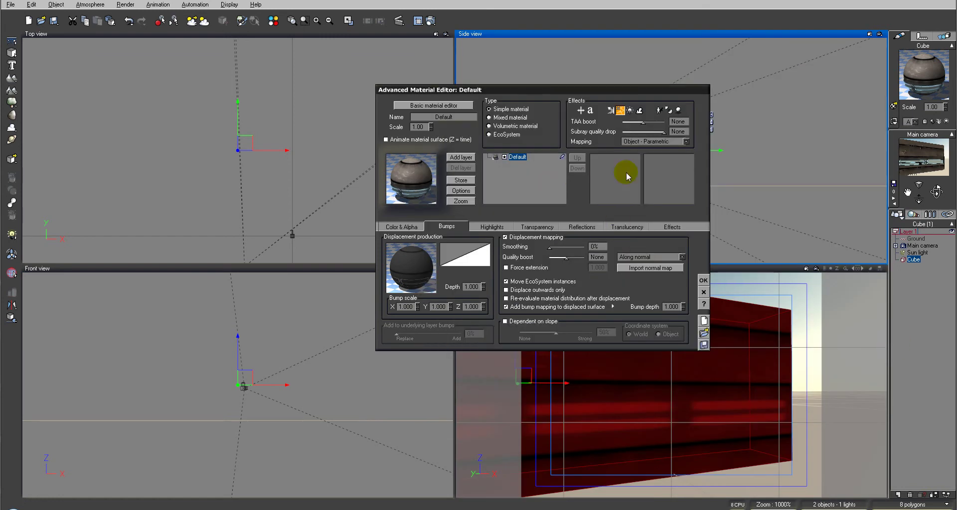
Render the wall cube to screen at 640x480, then close the post-render options and render window
{"action": "left_click", "coordinate": [430, 21]}
{"action": "left_click", "coordinate": [397, 236]}
{"action": "left_click", "coordinate": [659, 339]}
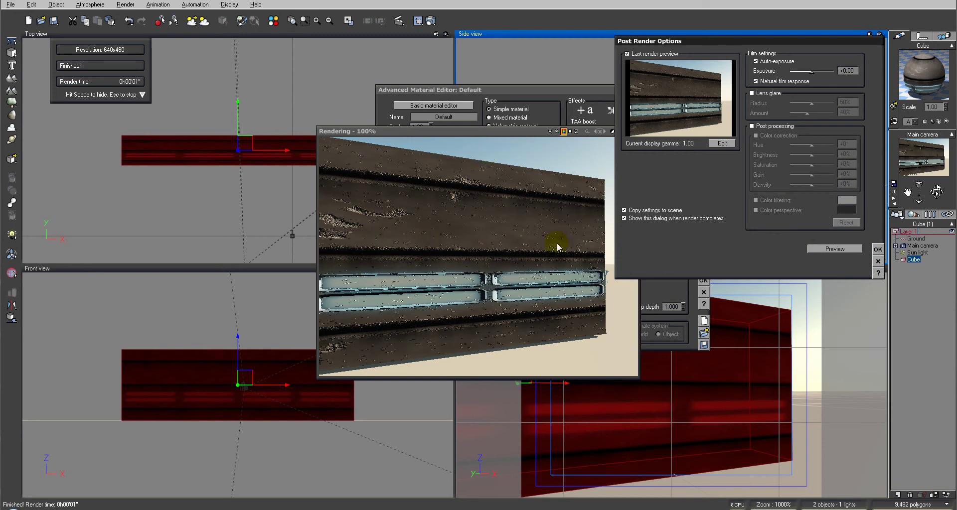
{"action": "left_click", "coordinate": [878, 249]}
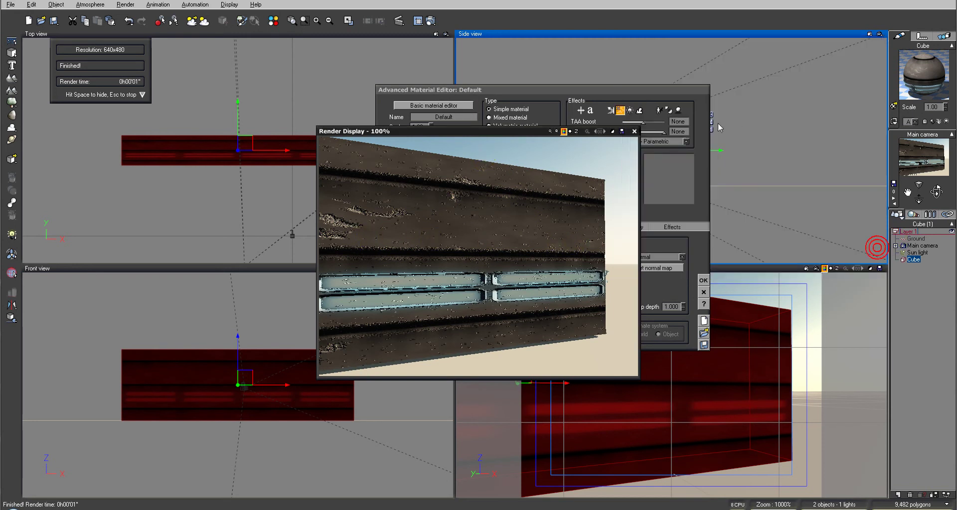
{"action": "left_click", "coordinate": [634, 131]}
Open the colour production function graph and arrange its three texture nodes
{"action": "left_click", "coordinate": [401, 225]}
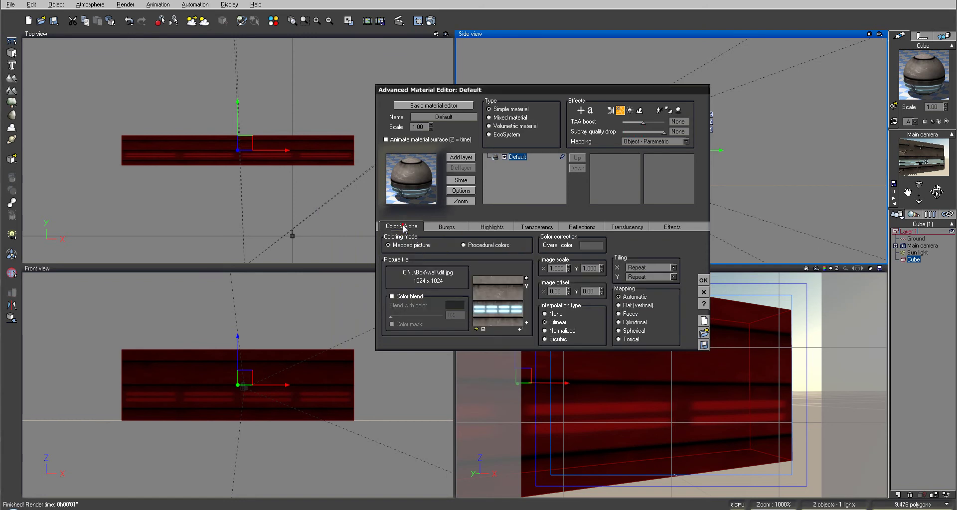
{"action": "right_click", "coordinate": [485, 292]}
{"action": "left_click", "coordinate": [508, 298]}
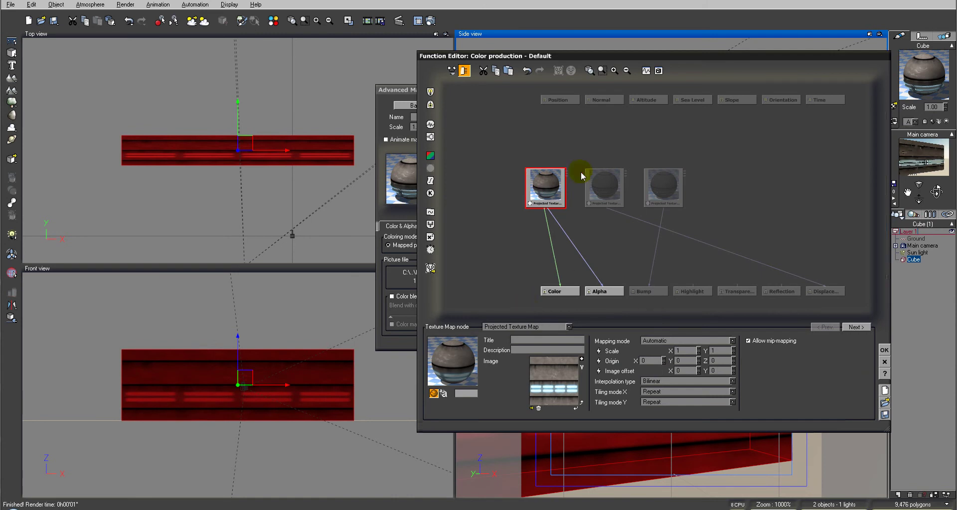
{"action": "left_click", "coordinate": [602, 191]}
{"action": "left_click", "coordinate": [674, 193]}
{"action": "left_click", "coordinate": [542, 186]}
{"action": "left_click_drag", "start_coordinate": [607, 189], "coordinate": [607, 204]}
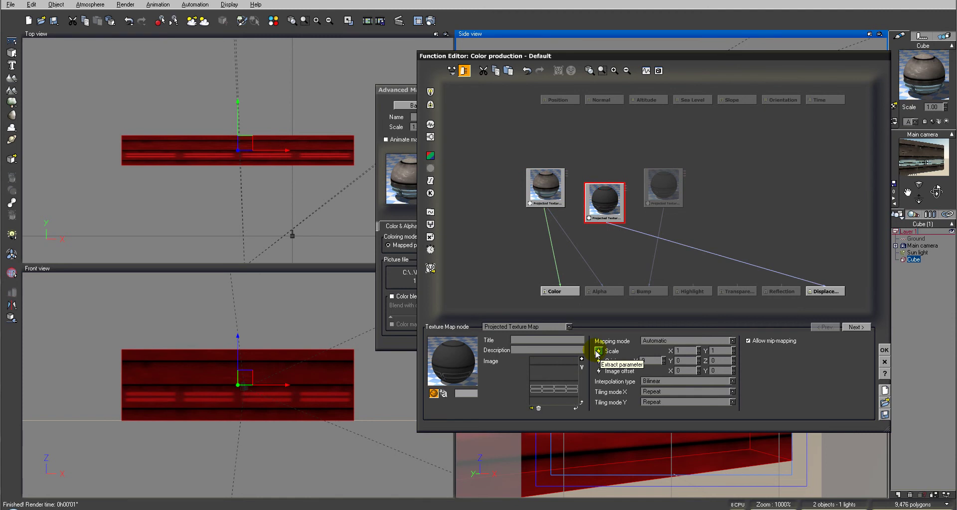
Make a scale constant node for the second texture, link the first texture to it, and delete the duplicate
{"action": "left_click", "coordinate": [598, 352]}
{"action": "left_click_drag", "start_coordinate": [704, 173], "coordinate": [631, 144]}
{"action": "left_click", "coordinate": [601, 205]}
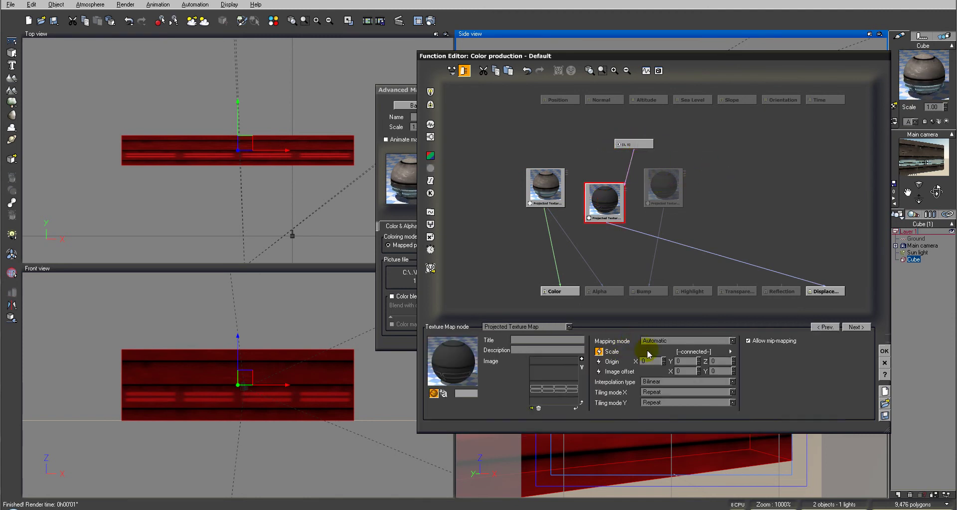
{"action": "left_click", "coordinate": [632, 143]}
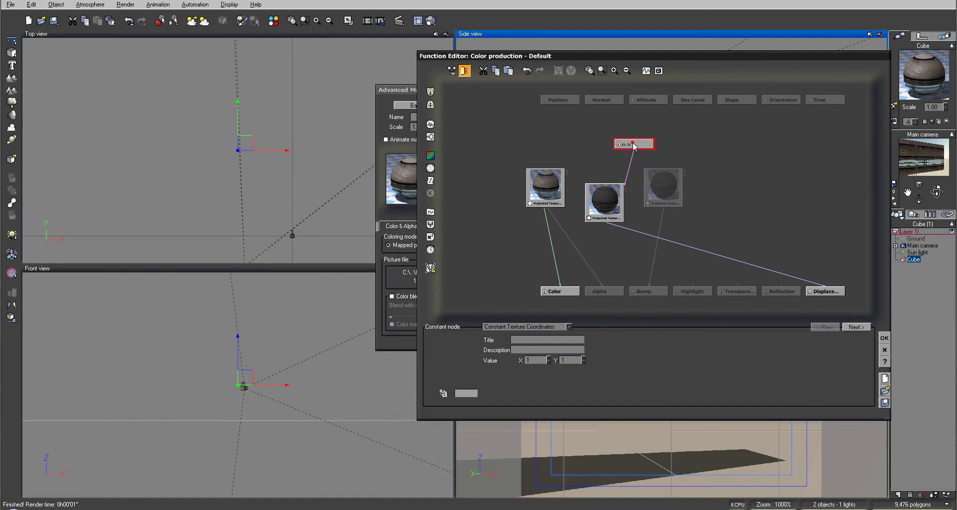
{"action": "left_click", "coordinate": [565, 182]}
{"action": "left_click", "coordinate": [601, 351]}
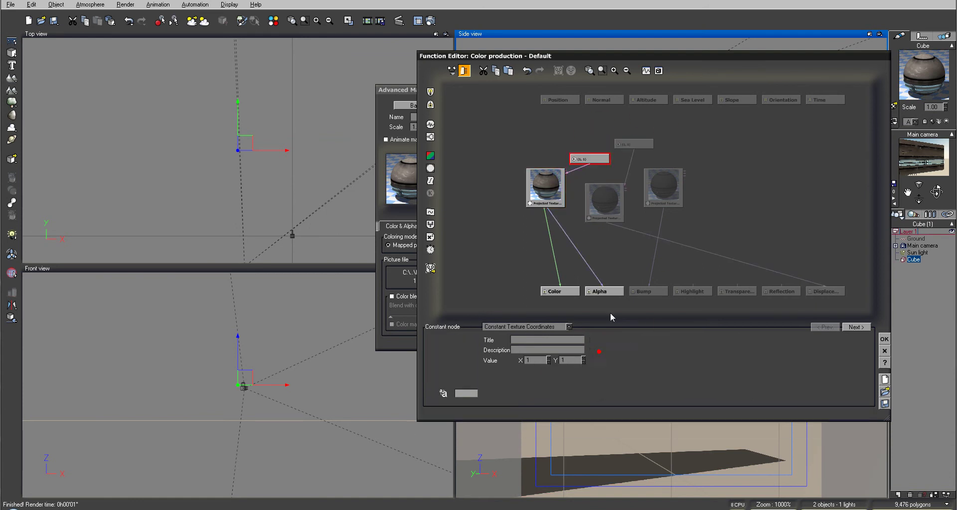
{"action": "left_click_drag", "start_coordinate": [590, 168], "coordinate": [630, 145]}
{"action": "left_click", "coordinate": [577, 159]}
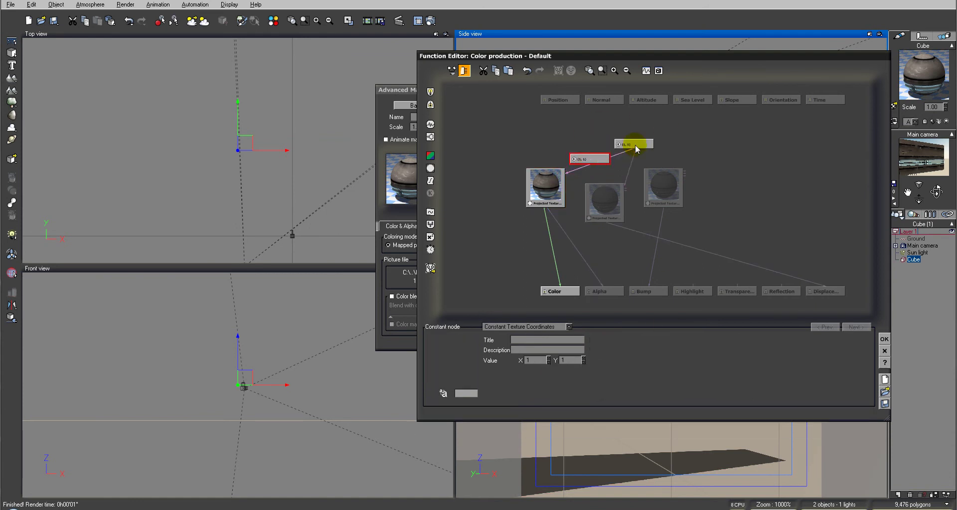
{"action": "key", "text": "Delete"}
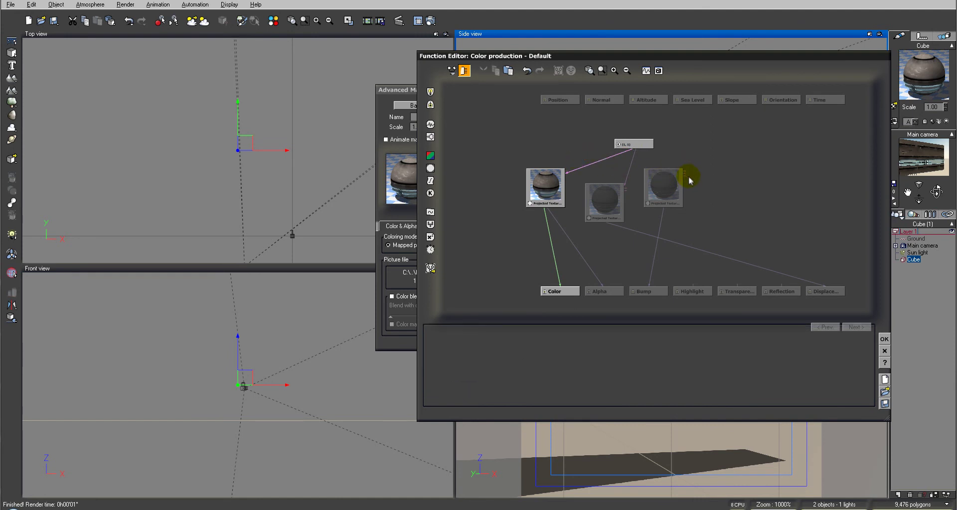
Drive the third texture's Scale from the shared coordinates constant, removing its offset link
{"action": "left_click_drag", "start_coordinate": [687, 179], "coordinate": [633, 145]}
{"action": "left_click", "coordinate": [656, 183]}
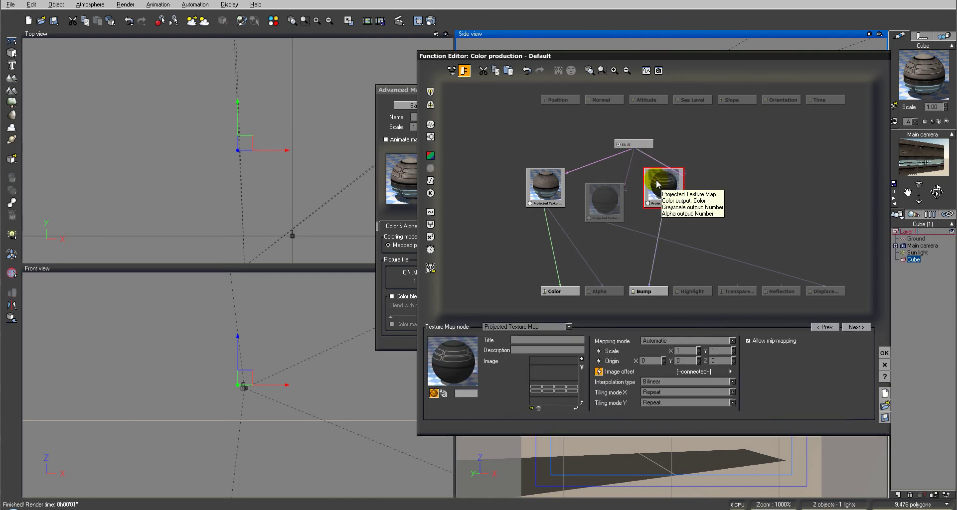
{"action": "left_click", "coordinate": [599, 372]}
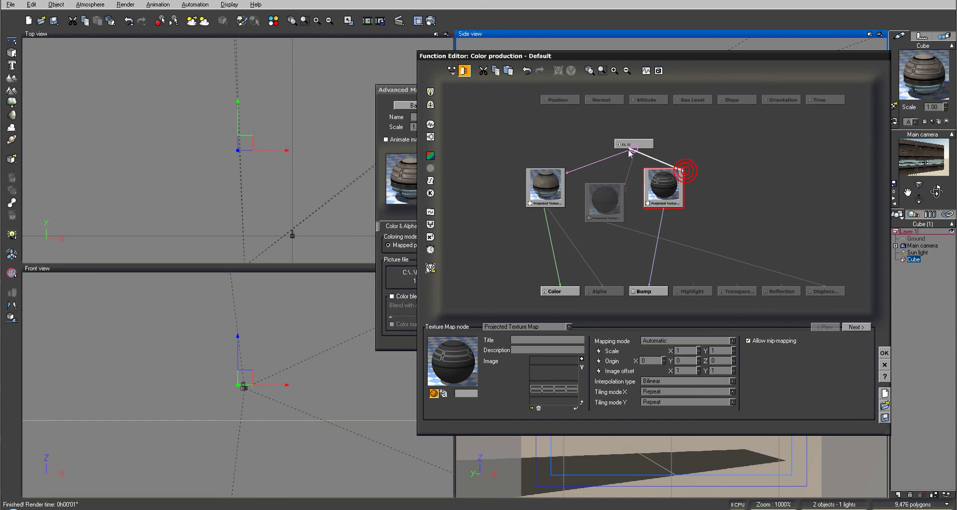
{"action": "left_click_drag", "start_coordinate": [635, 150], "coordinate": [664, 131]}
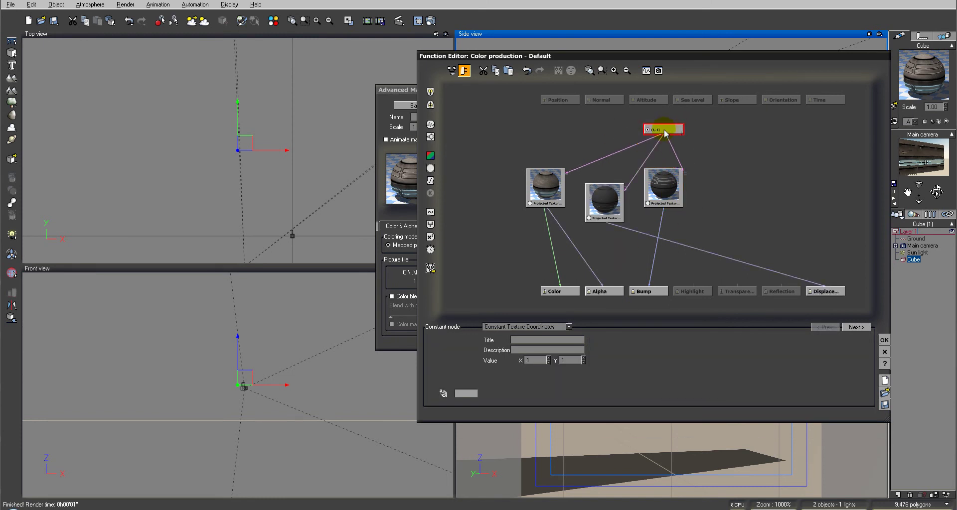
Check each texture node's connections and set the shared constant's X value to 0.7
{"action": "left_click", "coordinate": [663, 192]}
{"action": "left_click", "coordinate": [609, 204]}
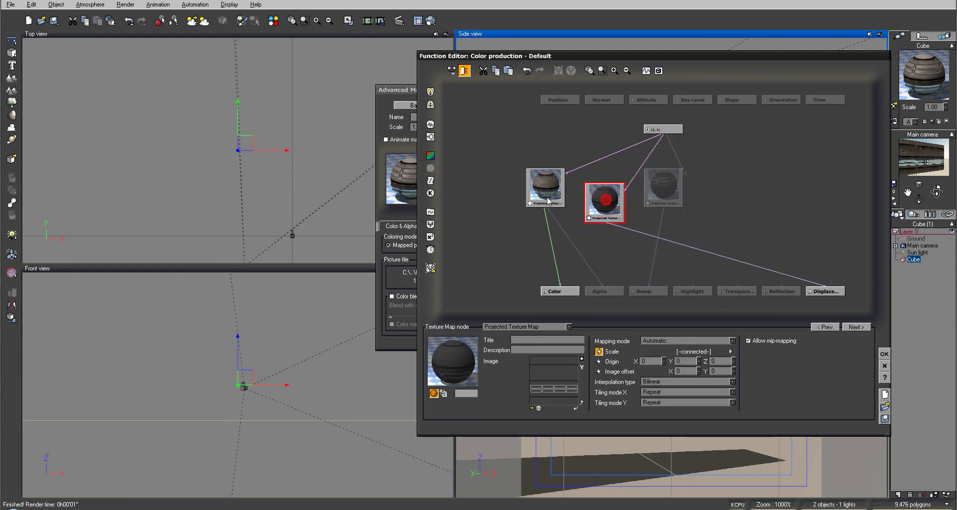
{"action": "left_click", "coordinate": [547, 196]}
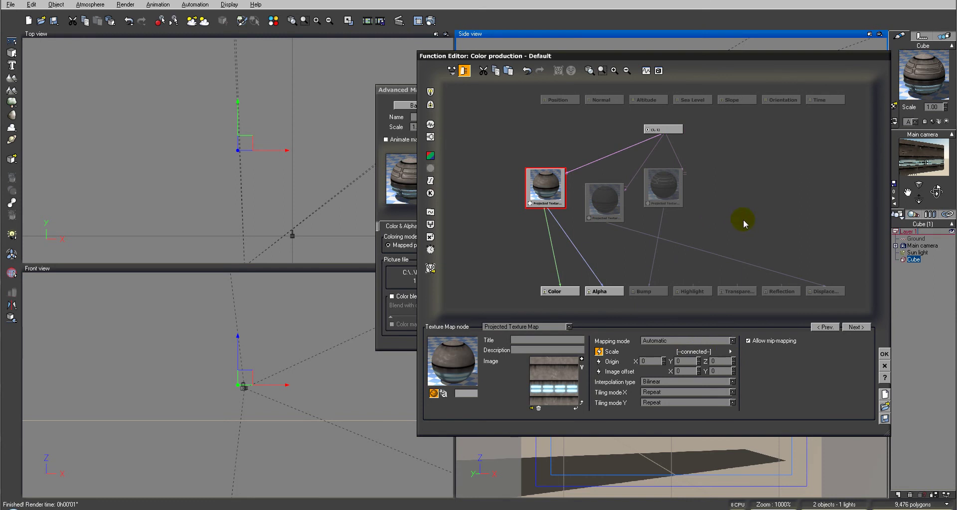
{"action": "left_click", "coordinate": [666, 132]}
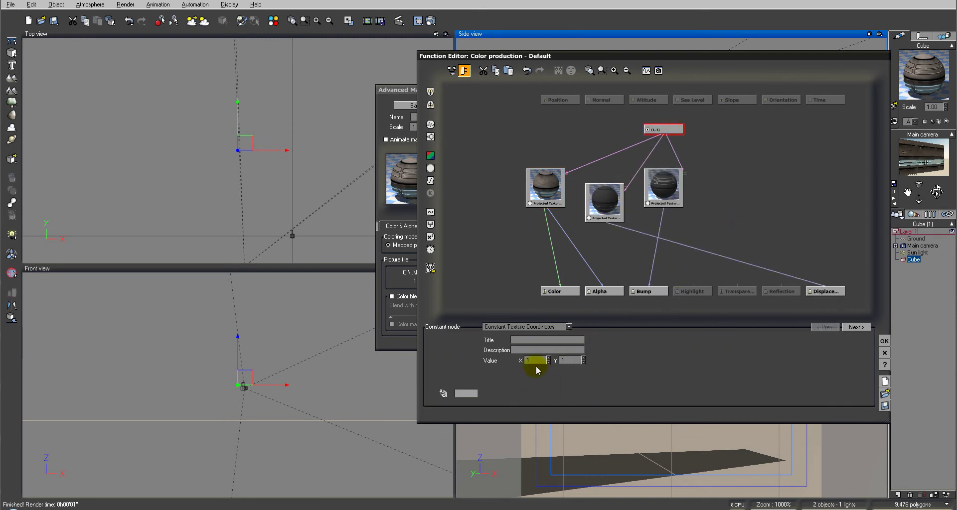
{"action": "left_click_drag", "start_coordinate": [549, 362], "coordinate": [549, 369]}
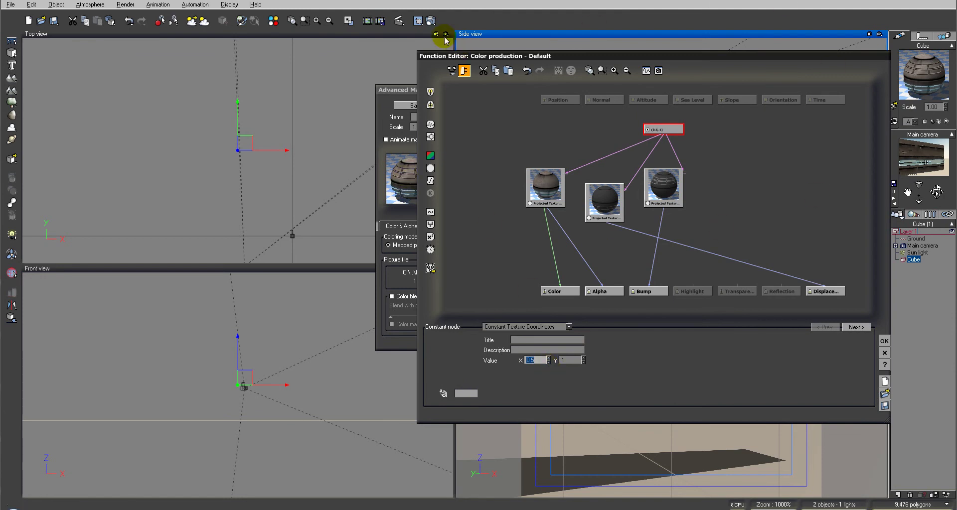
Render the wall with the 0.7 X scale and close the render results
{"action": "left_click", "coordinate": [430, 21]}
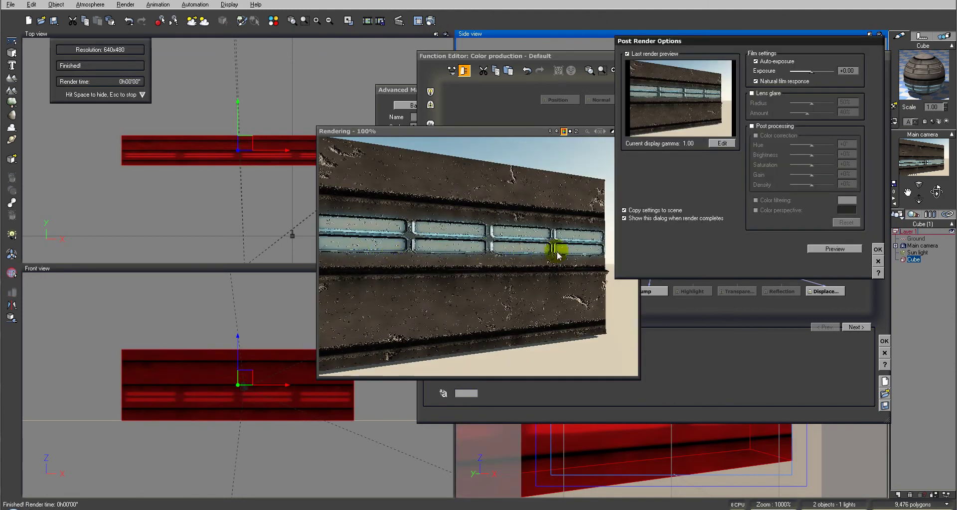
{"action": "left_click", "coordinate": [877, 249]}
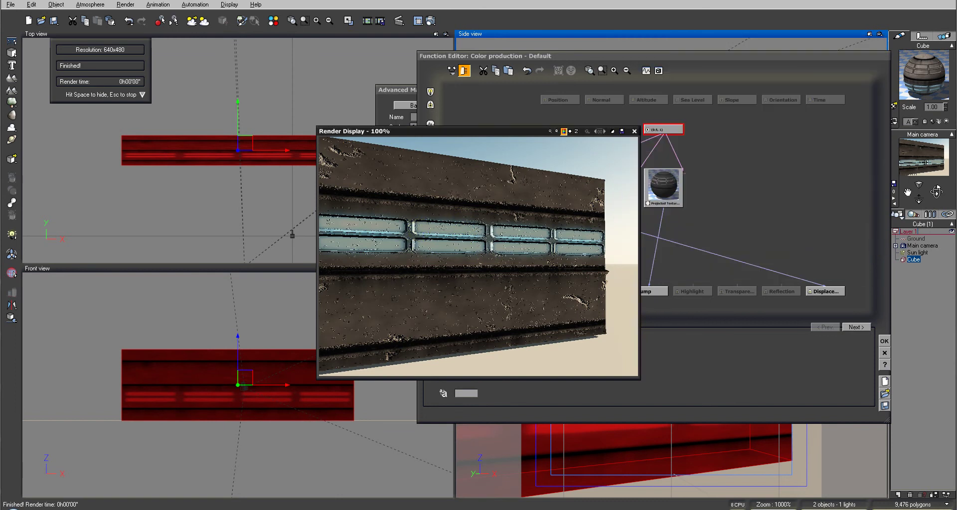
{"action": "left_click", "coordinate": [634, 131]}
Set the shared constant's X to 0.1 and render the wall again
{"action": "left_click", "coordinate": [548, 362]}
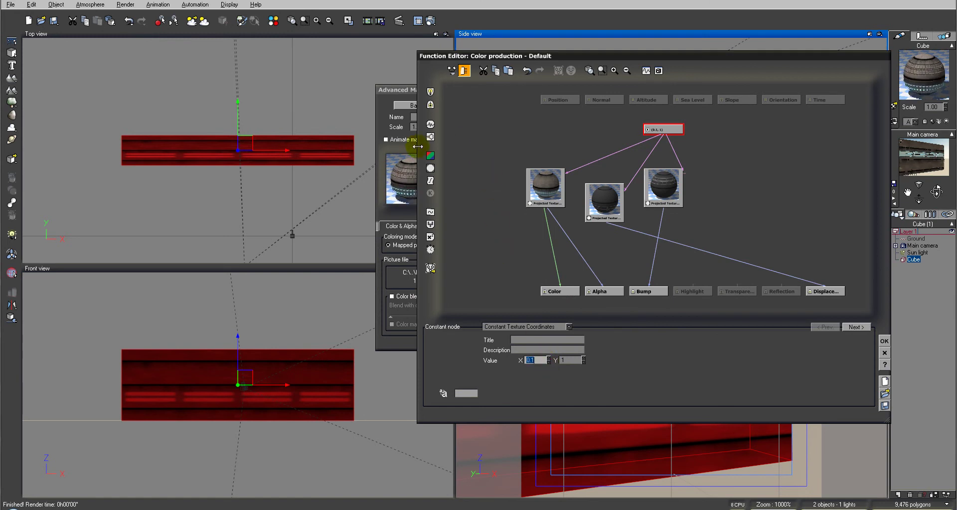
{"action": "left_click", "coordinate": [340, 76]}
{"action": "left_click", "coordinate": [416, 21]}
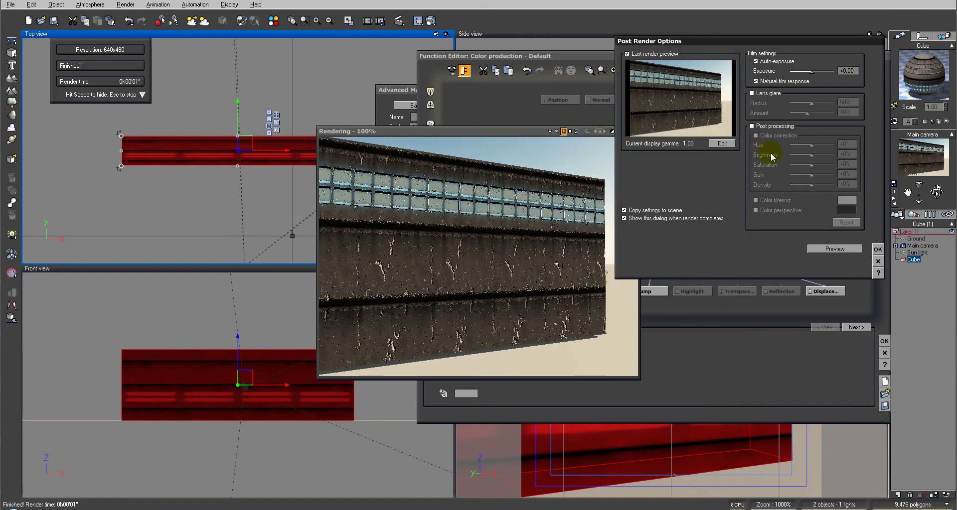
{"action": "left_click", "coordinate": [878, 249]}
{"action": "left_click", "coordinate": [634, 132]}
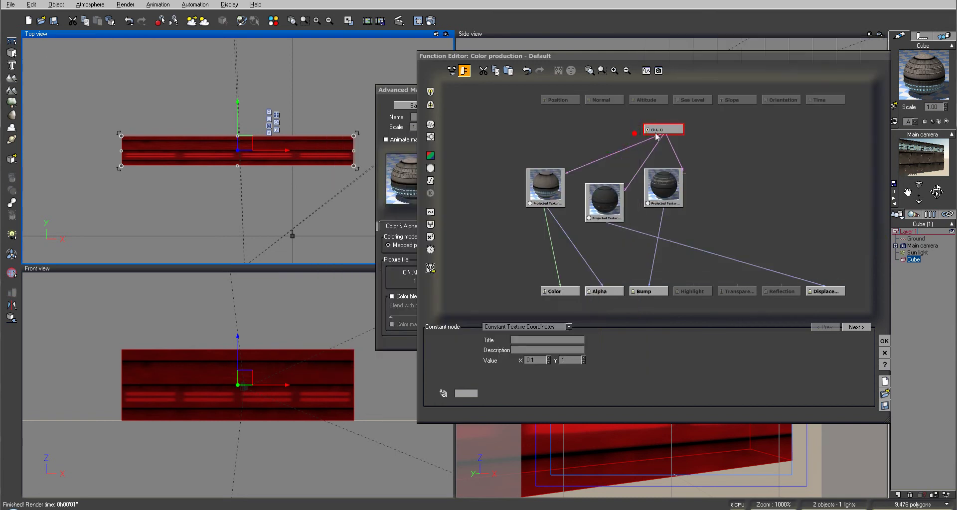
Raise the shared X scale to 0.6, realign the three Projected Texture nodes, and accept the graph
{"action": "left_click_drag", "start_coordinate": [551, 364], "coordinate": [548, 358]}
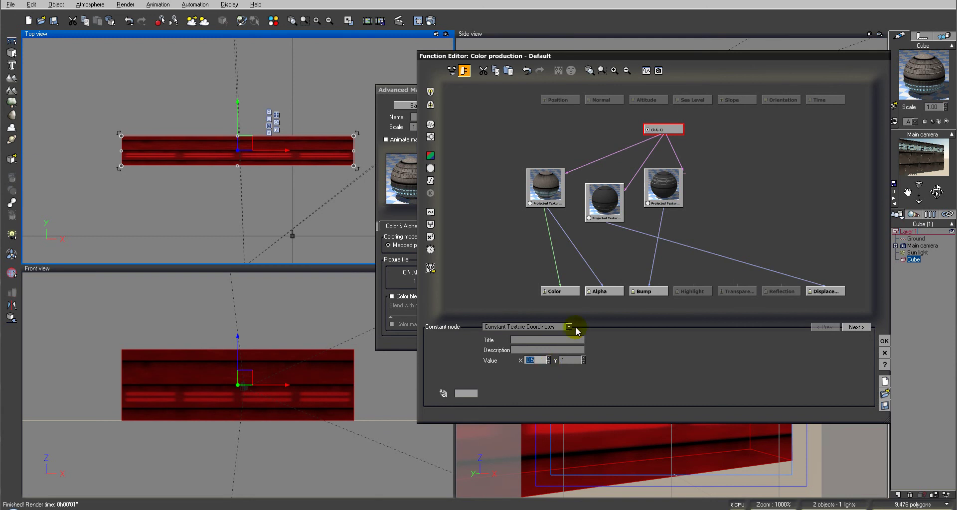
{"action": "left_click", "coordinate": [548, 191]}
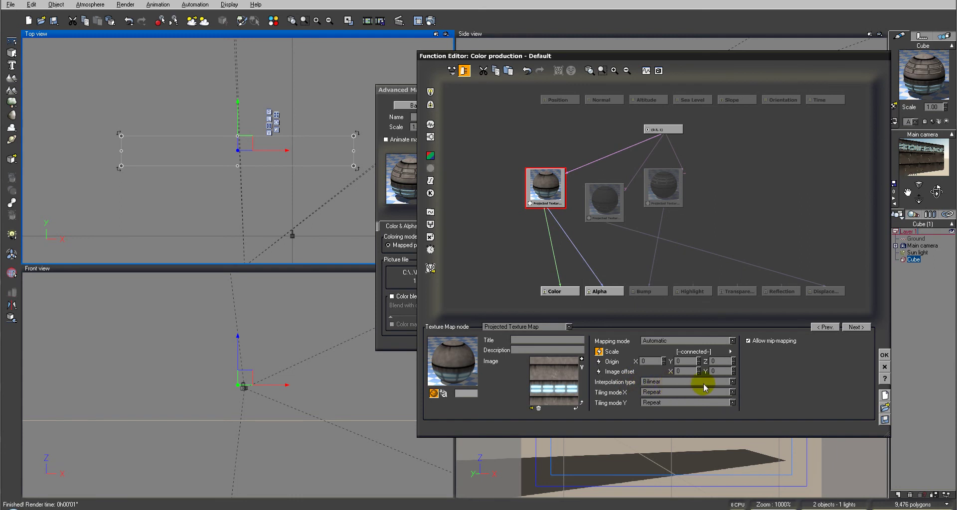
{"action": "left_click", "coordinate": [604, 202]}
{"action": "left_click_drag", "start_coordinate": [660, 181], "coordinate": [612, 213]}
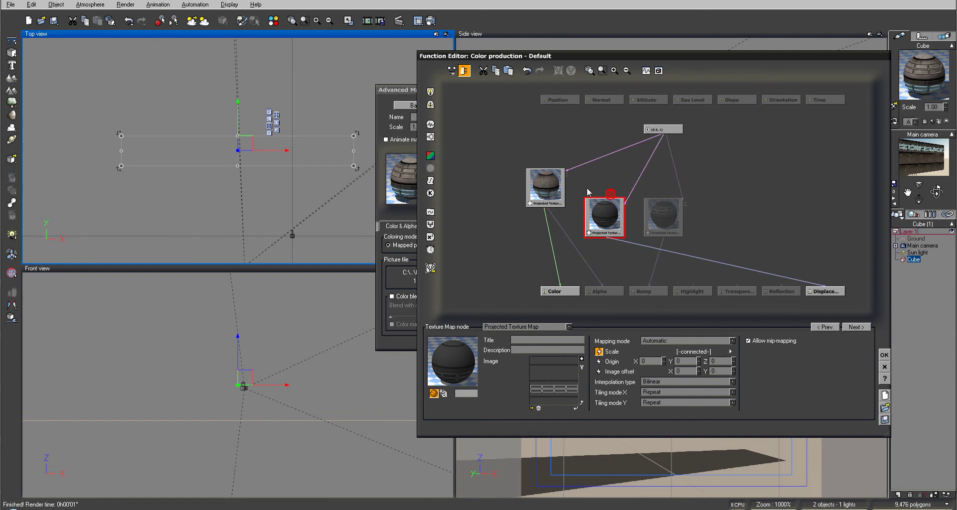
{"action": "left_click_drag", "start_coordinate": [544, 186], "coordinate": [545, 200]}
{"action": "left_click_drag", "start_coordinate": [607, 220], "coordinate": [607, 205]}
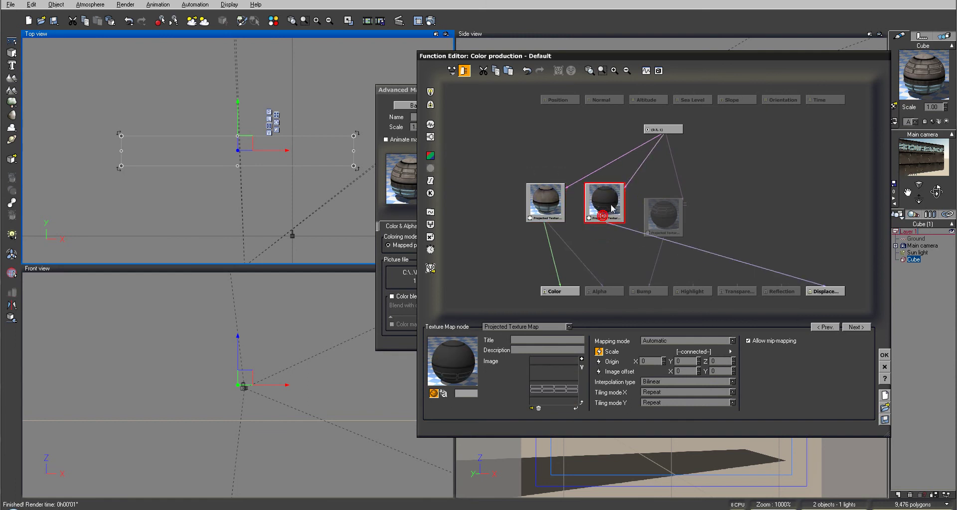
{"action": "left_click_drag", "start_coordinate": [664, 217], "coordinate": [665, 202]}
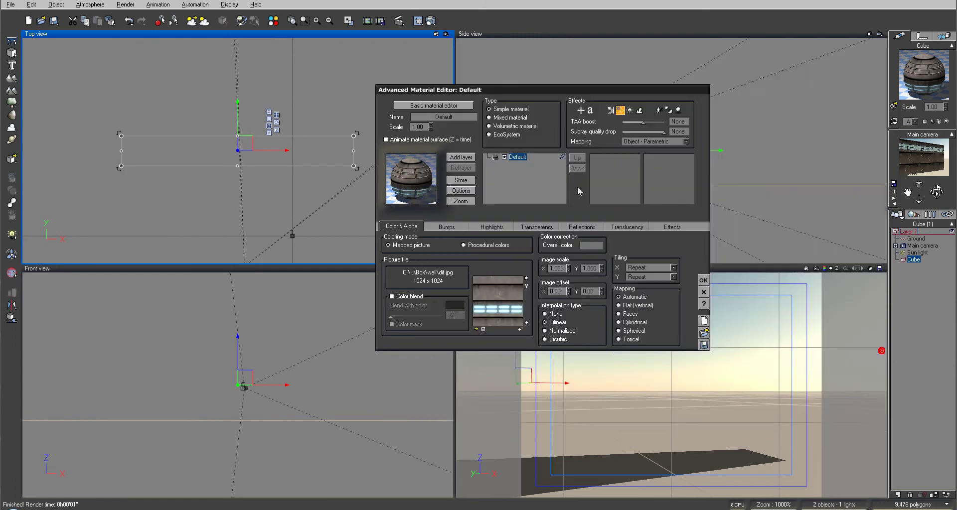
{"action": "left_click", "coordinate": [884, 355]}
Drive the Highlight global intensity with a function graph from the Highlights settings
{"action": "left_click", "coordinate": [448, 229]}
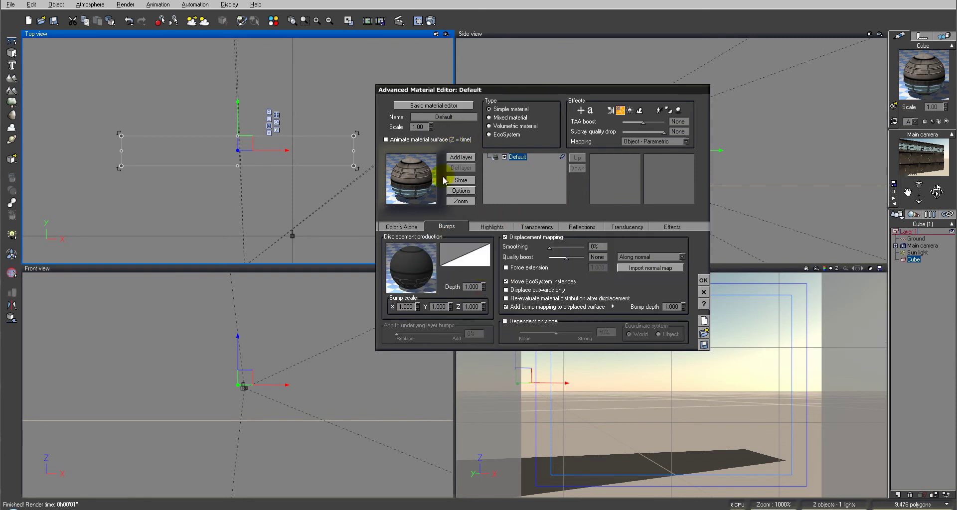
{"action": "left_click", "coordinate": [489, 229]}
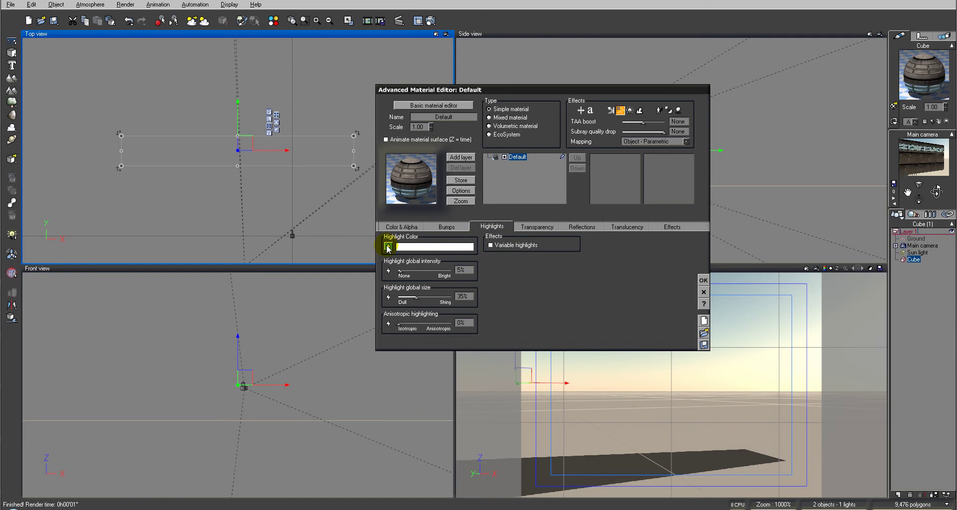
{"action": "left_click", "coordinate": [388, 271]}
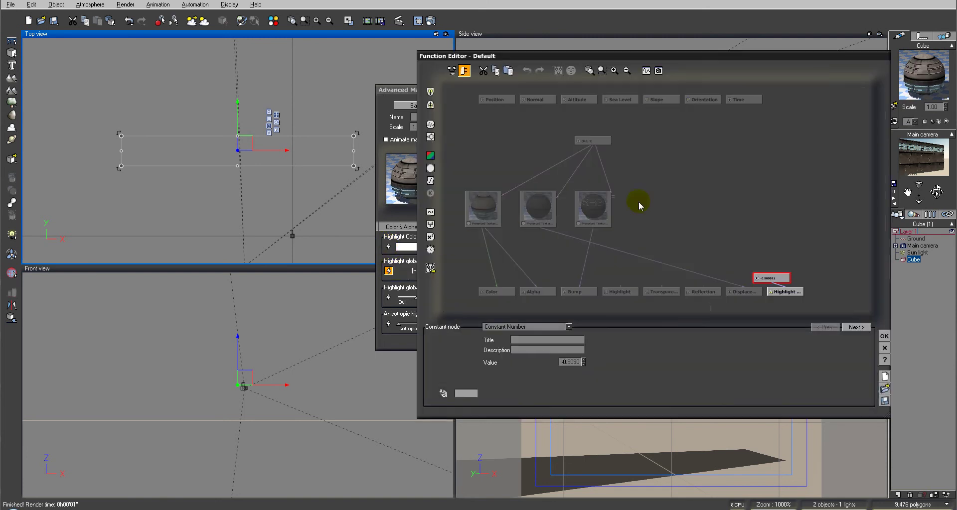
Add a Projected Texture Map loading ss.jpg and wire its Grayscale output into Highlight
{"action": "left_click_drag", "start_coordinate": [762, 278], "coordinate": [731, 223]}
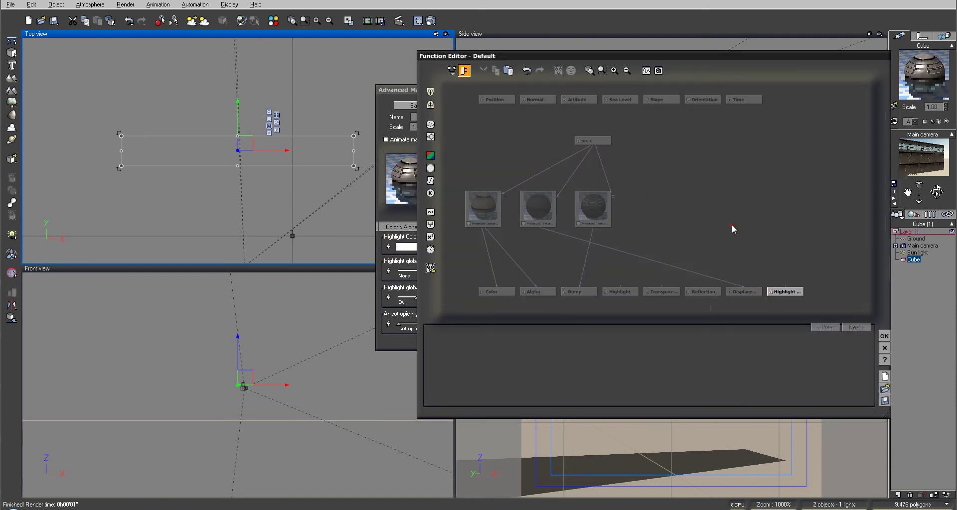
{"action": "left_click", "coordinate": [430, 168]}
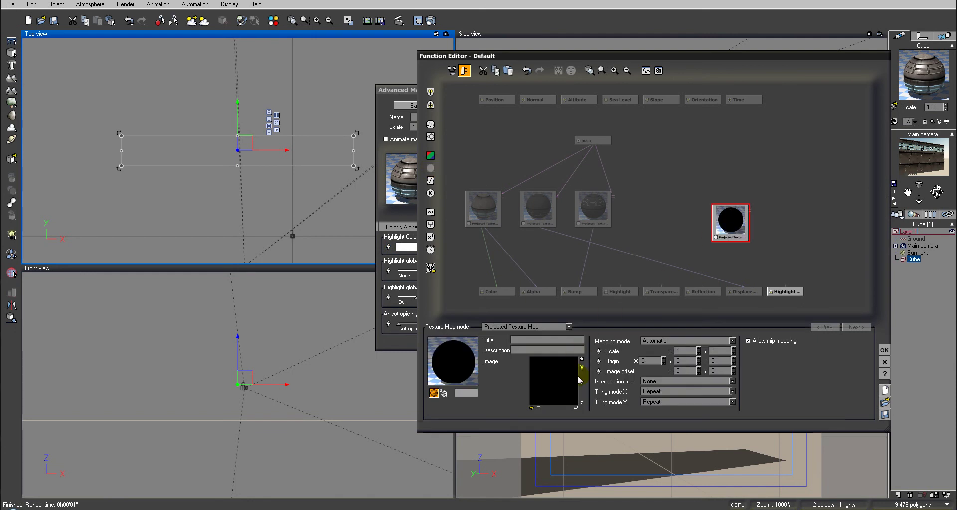
{"action": "left_click", "coordinate": [531, 408]}
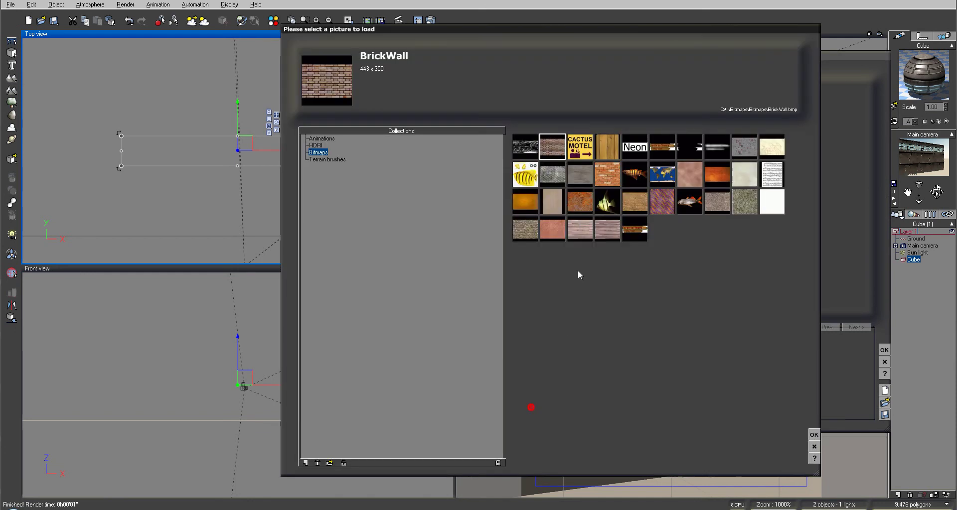
{"action": "left_click", "coordinate": [330, 464]}
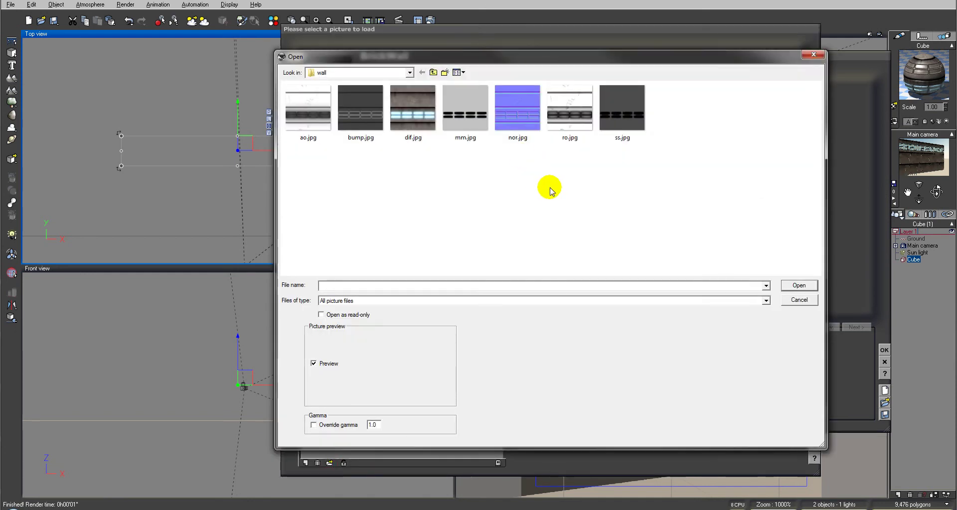
{"action": "left_click", "coordinate": [613, 111]}
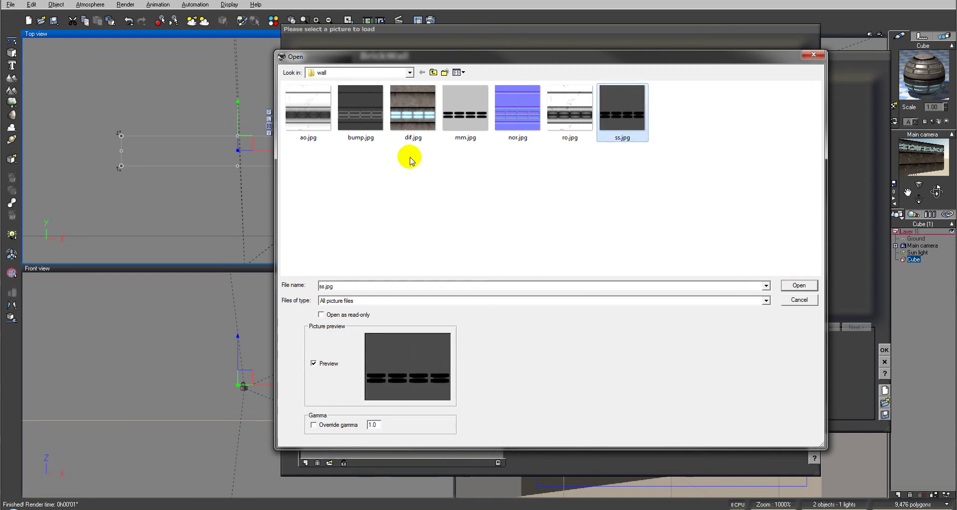
{"action": "left_click", "coordinate": [792, 286]}
{"action": "left_click_drag", "start_coordinate": [786, 291], "coordinate": [591, 144]}
{"action": "left_click", "coordinate": [758, 252]}
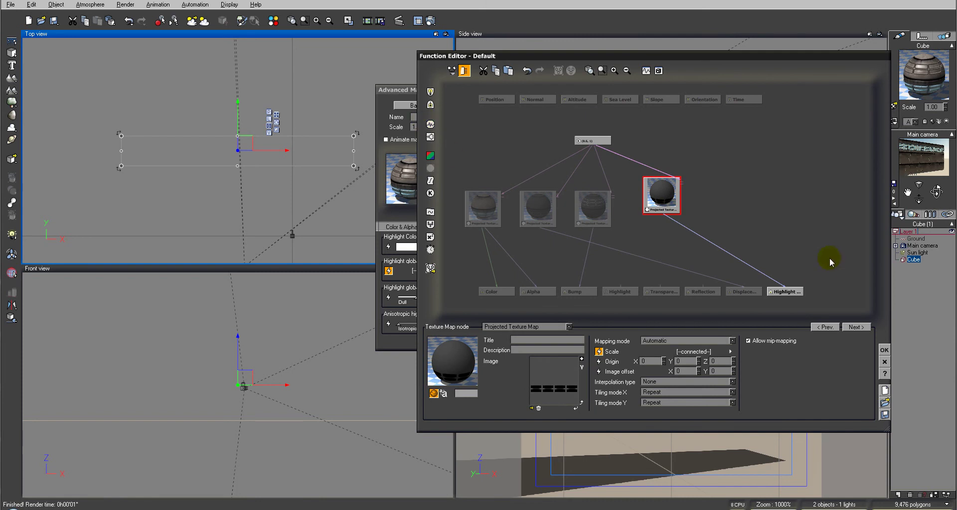
{"action": "left_click", "coordinate": [884, 349]}
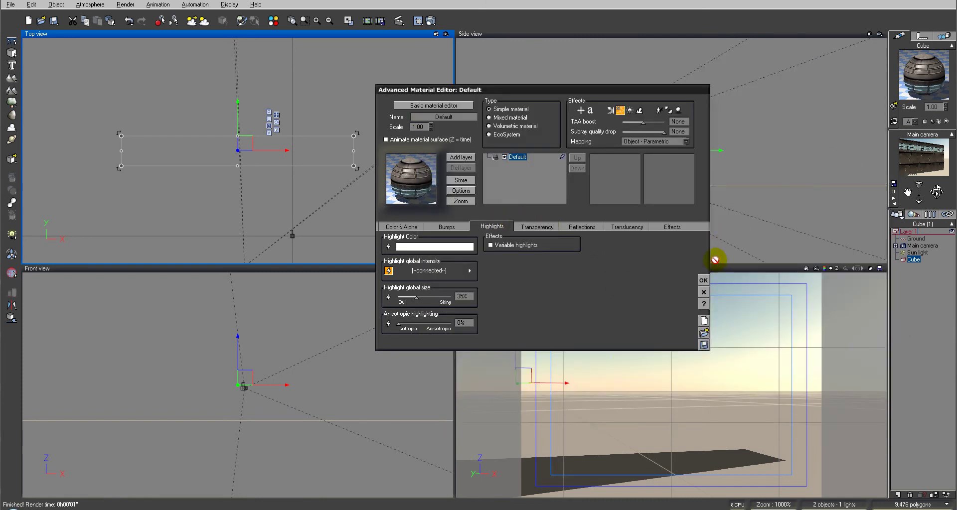
Replace Ambient's constant with a grayscale Projected Texture node linked to the shared coordinates
{"action": "left_click", "coordinate": [675, 227]}
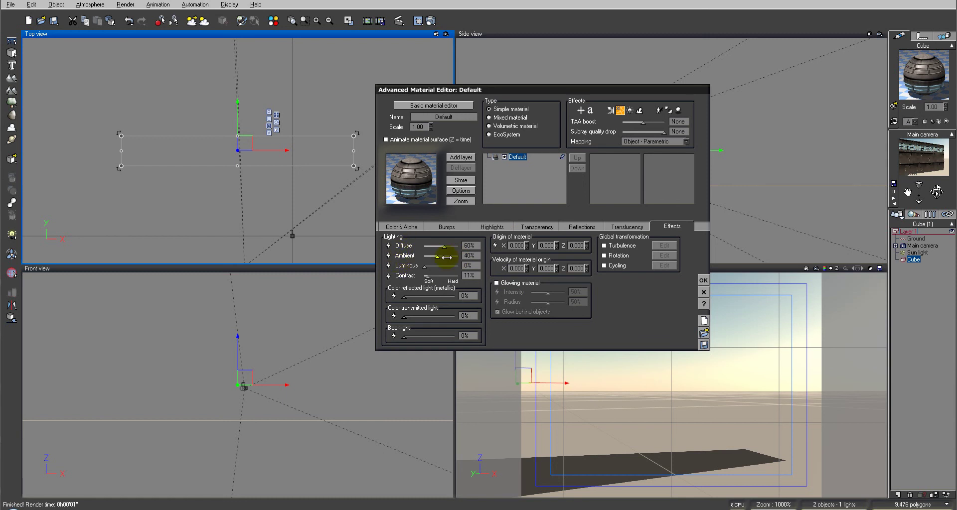
{"action": "left_click", "coordinate": [389, 256]}
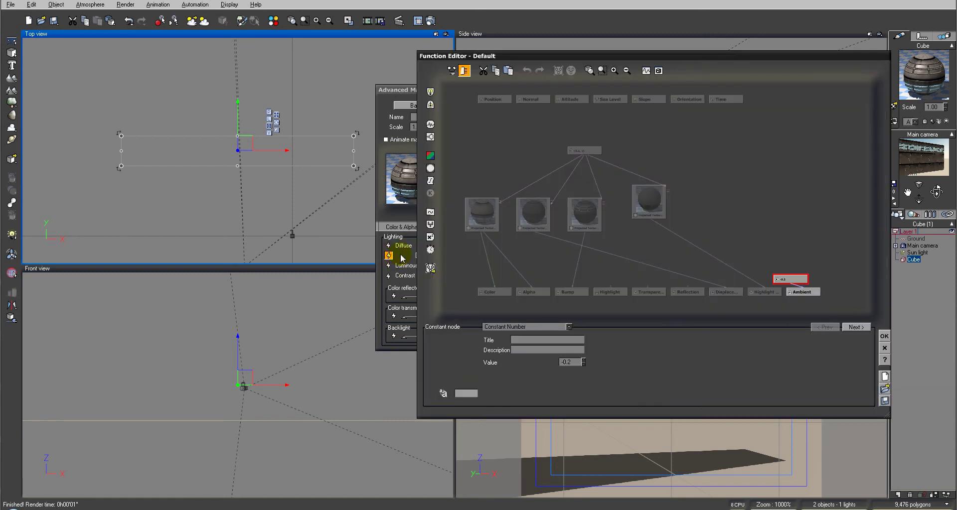
{"action": "left_click_drag", "start_coordinate": [790, 277], "coordinate": [786, 239]}
{"action": "key", "text": "Delete"}
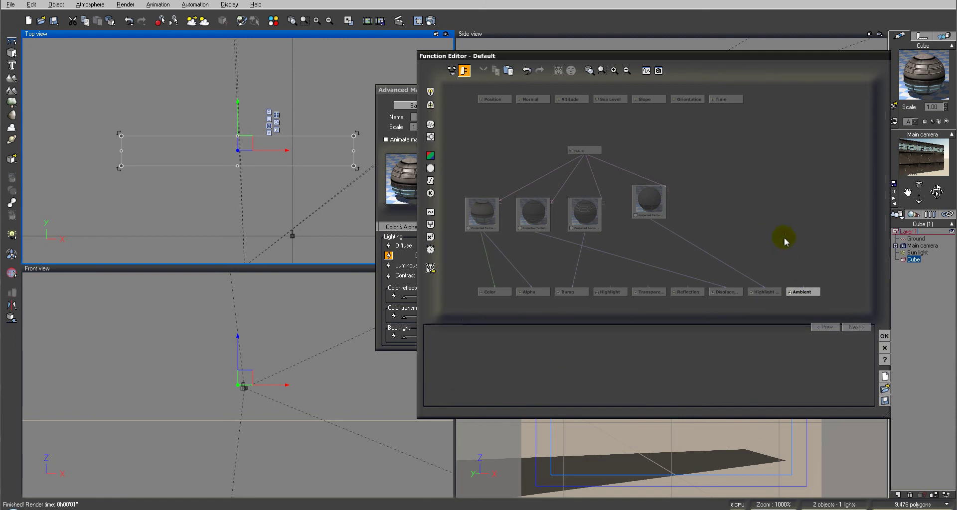
{"action": "left_click", "coordinate": [806, 288]}
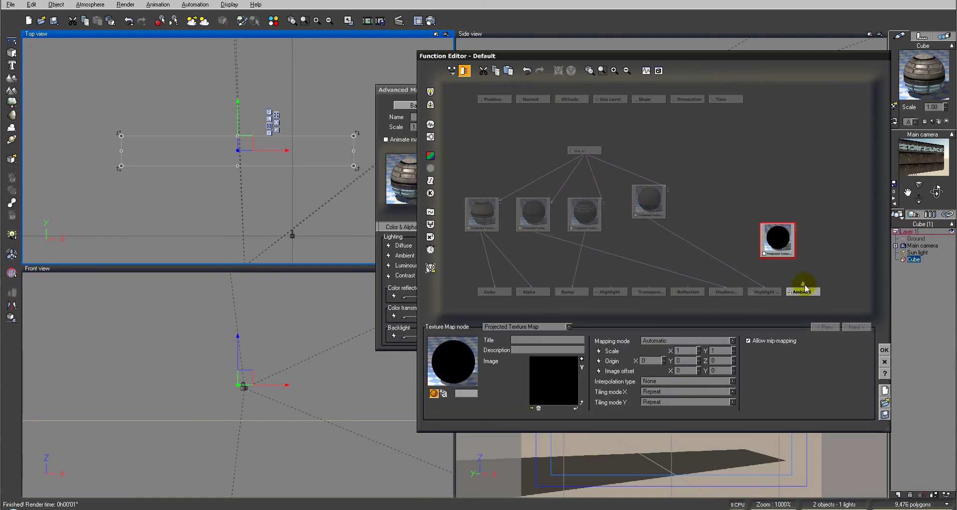
{"action": "left_click_drag", "start_coordinate": [803, 289], "coordinate": [778, 255]}
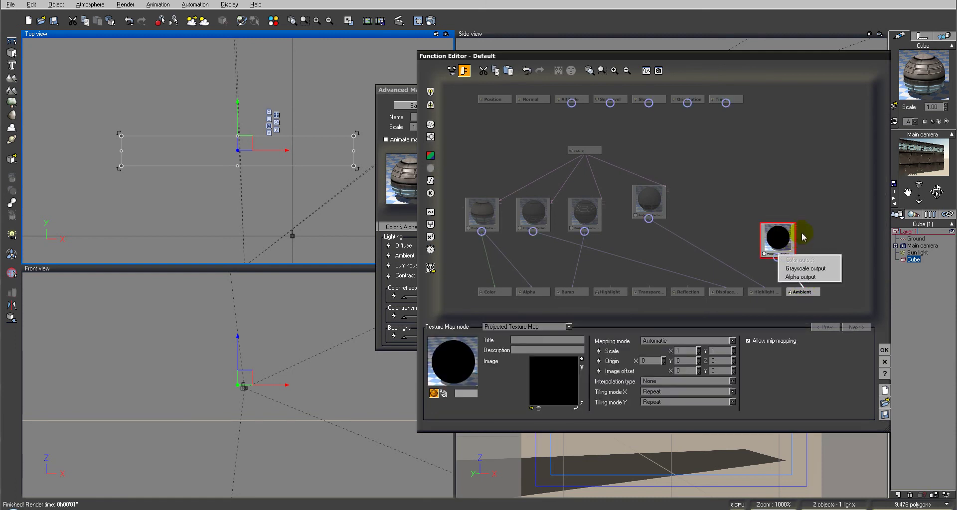
{"action": "left_click", "coordinate": [805, 269]}
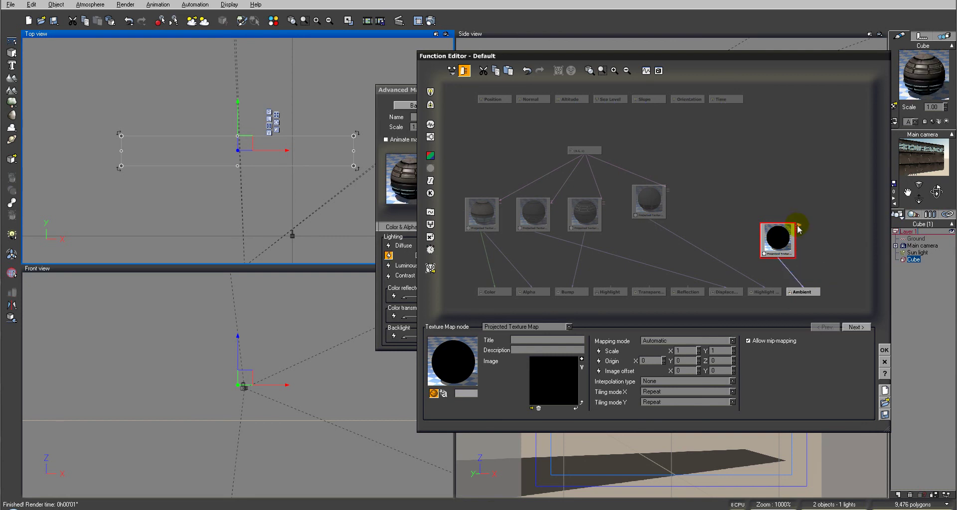
{"action": "left_click_drag", "start_coordinate": [800, 226], "coordinate": [584, 151]}
{"action": "left_click", "coordinate": [774, 227]}
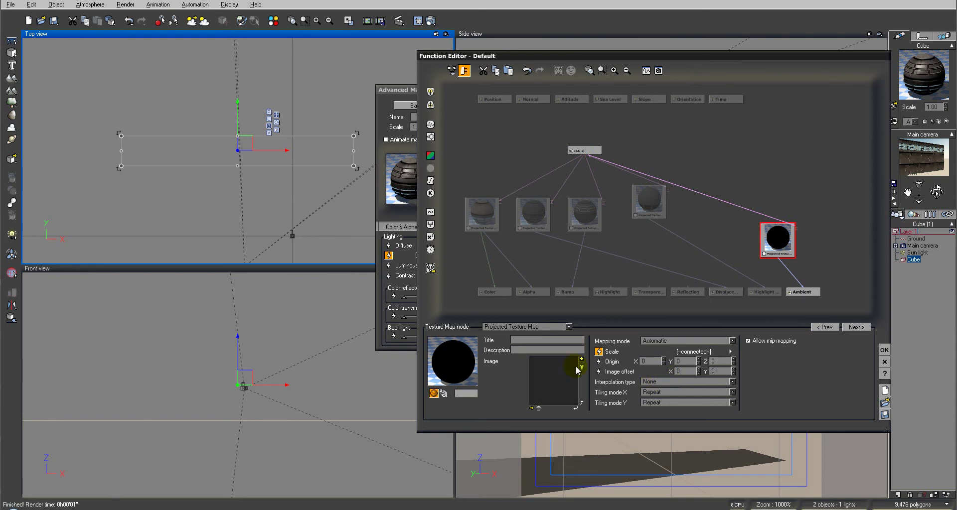
Load ao.jpg into the Ambient texture node and confirm the graph
{"action": "left_click", "coordinate": [531, 408]}
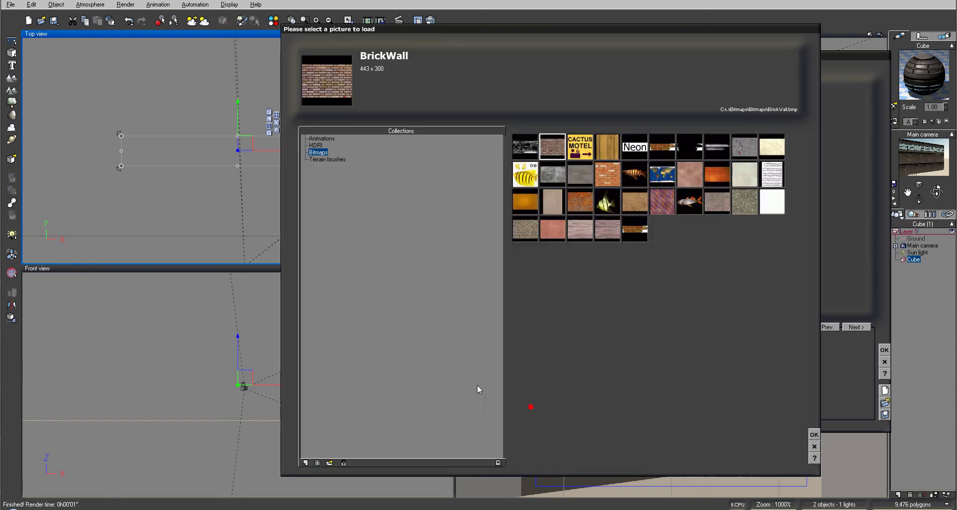
{"action": "left_click", "coordinate": [330, 463]}
{"action": "left_click", "coordinate": [322, 128]}
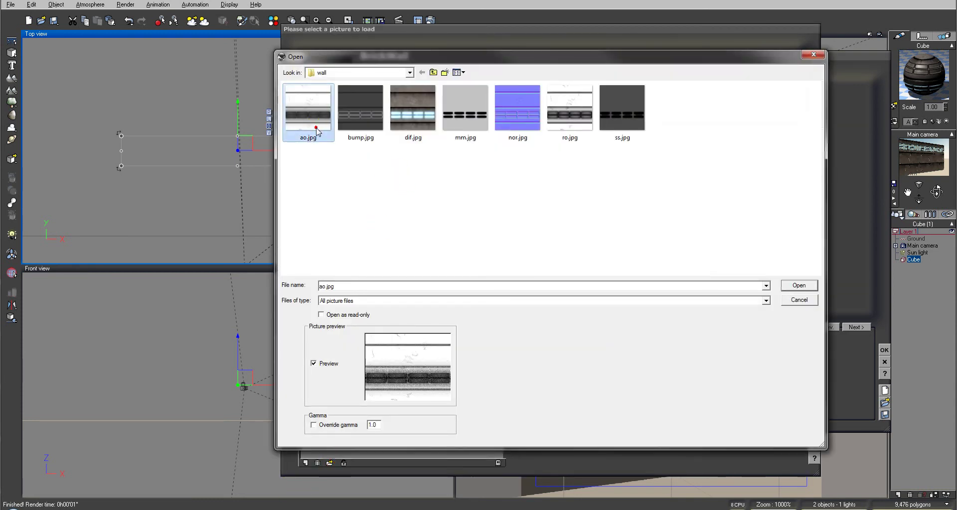
{"action": "left_click", "coordinate": [797, 285]}
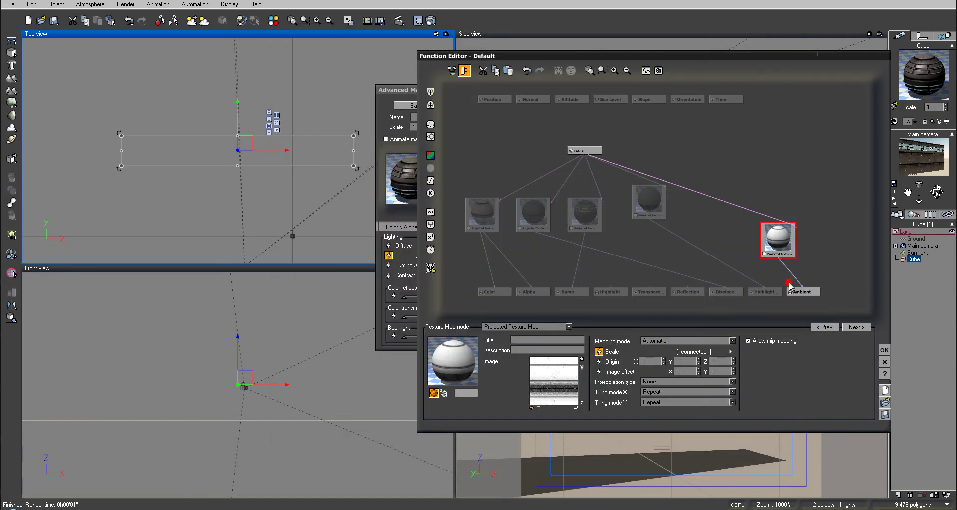
{"action": "left_click", "coordinate": [883, 350]}
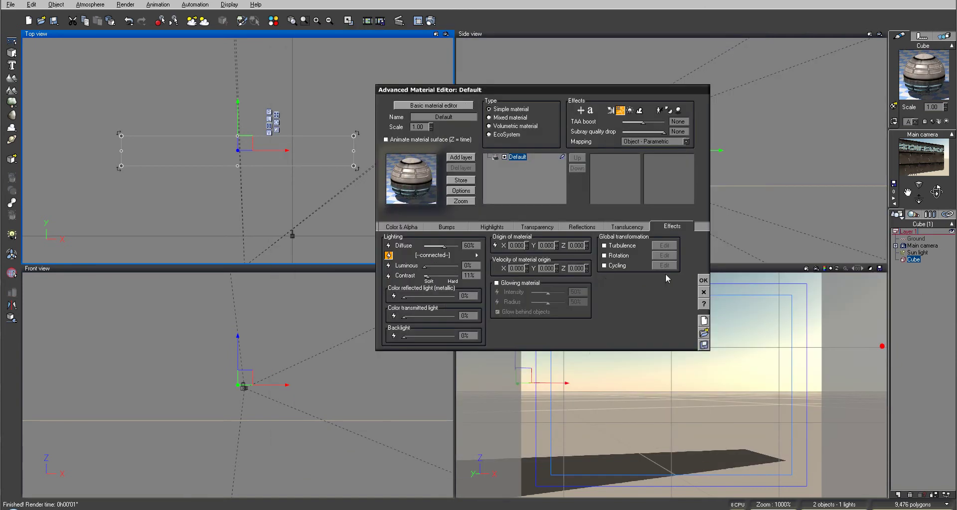
Drive Diffuse with a new Projected Texture node linked to the shared coordinates
{"action": "left_click", "coordinate": [388, 254]}
{"action": "left_click_drag", "start_coordinate": [802, 281], "coordinate": [802, 233]}
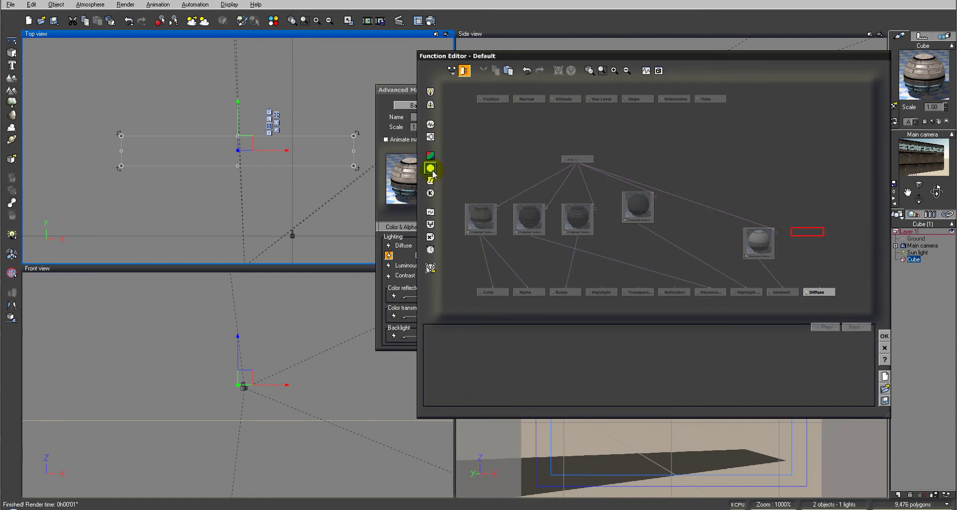
{"action": "left_click", "coordinate": [432, 172]}
{"action": "left_click_drag", "start_coordinate": [820, 289], "coordinate": [829, 235]}
{"action": "left_click", "coordinate": [835, 262]}
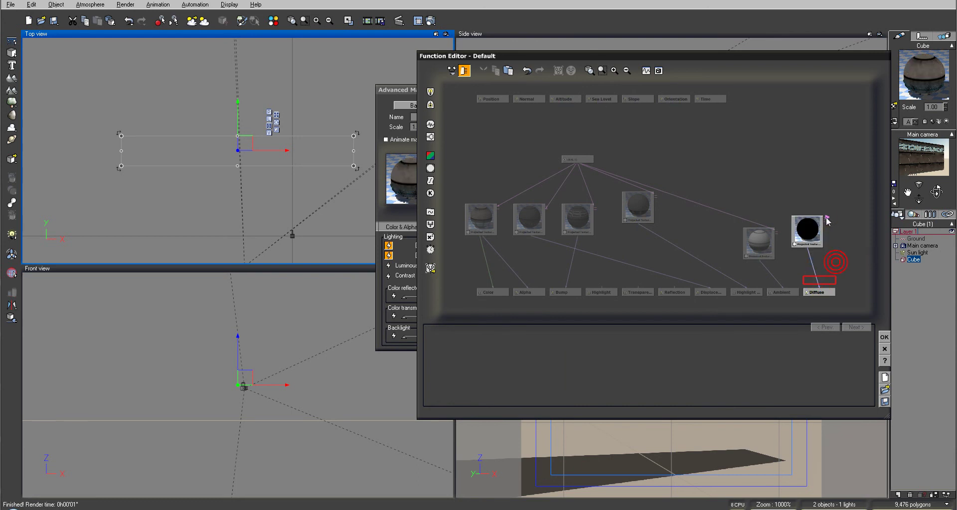
{"action": "left_click_drag", "start_coordinate": [817, 182], "coordinate": [578, 160]}
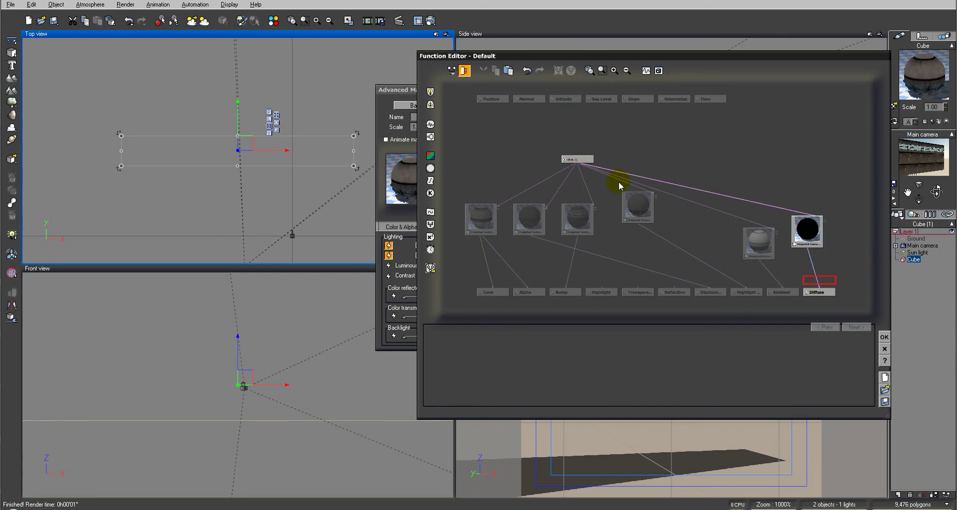
{"action": "left_click", "coordinate": [811, 224]}
Load ro.jpg into the Diffuse texture node and confirm the graph
{"action": "double_click", "coordinate": [531, 406]}
{"action": "left_click", "coordinate": [329, 445]}
{"action": "left_click", "coordinate": [329, 463]}
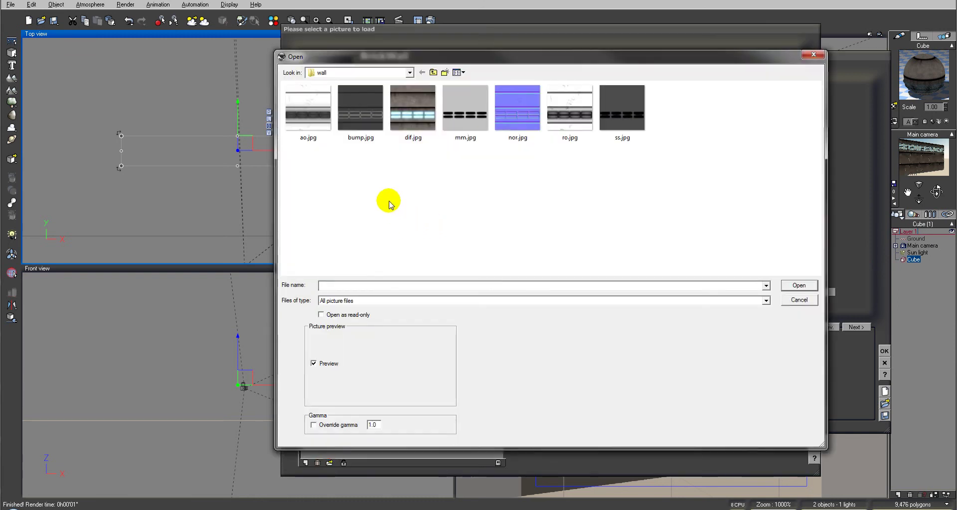
{"action": "left_click", "coordinate": [570, 107]}
{"action": "left_click", "coordinate": [799, 285]}
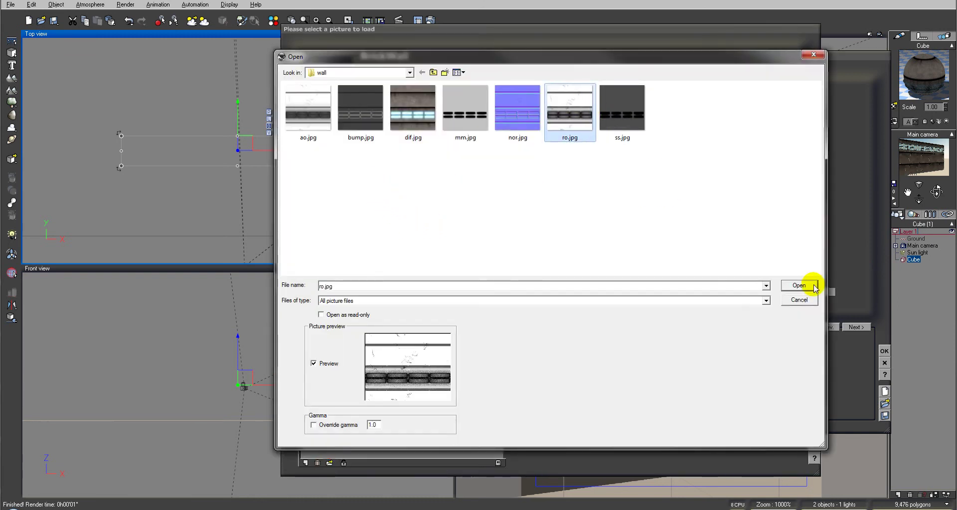
{"action": "left_click", "coordinate": [808, 226]}
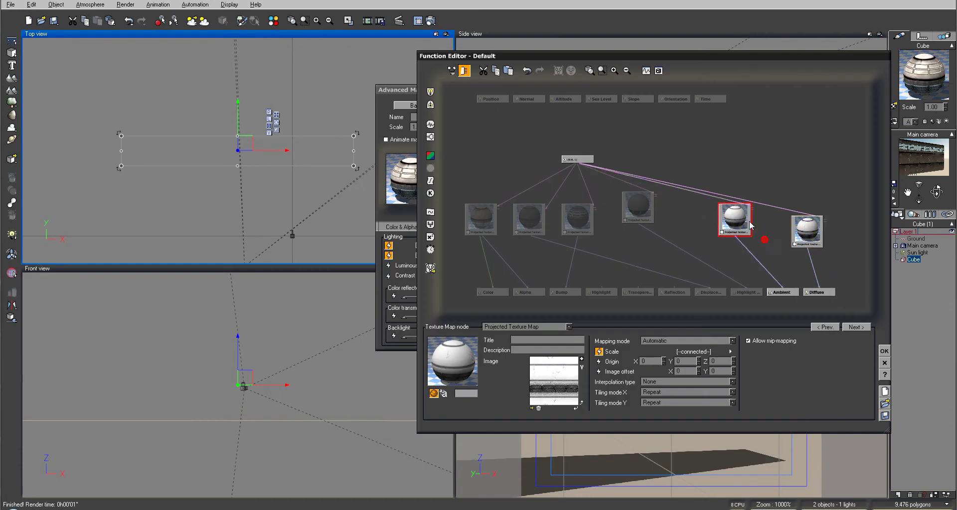
{"action": "left_click", "coordinate": [884, 351]}
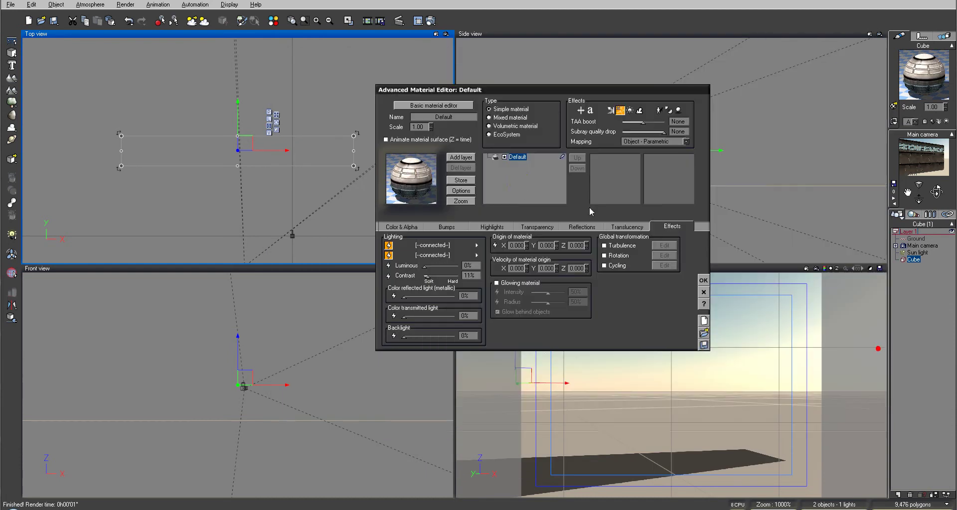
Render the textured wall cube, then dismiss the post-render options and close the render
{"action": "left_click", "coordinate": [429, 20]}
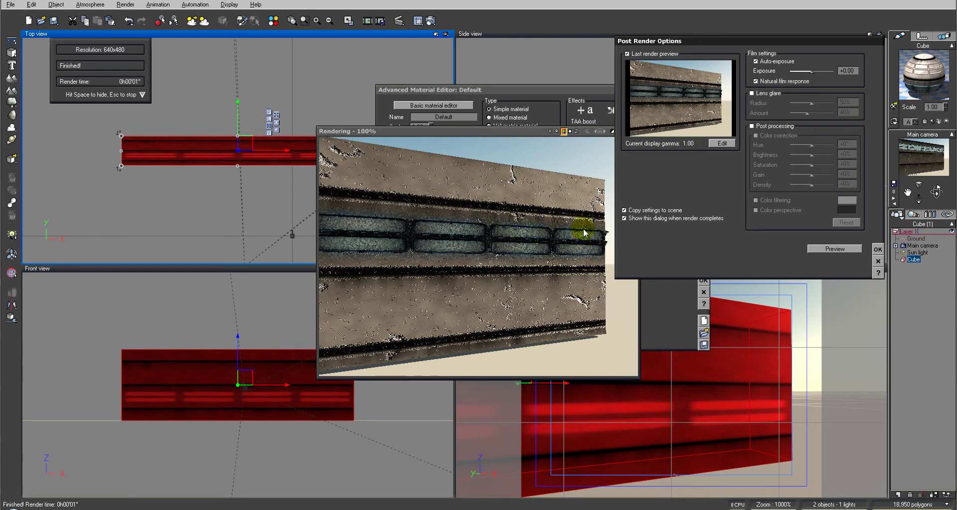
{"action": "left_click", "coordinate": [877, 249]}
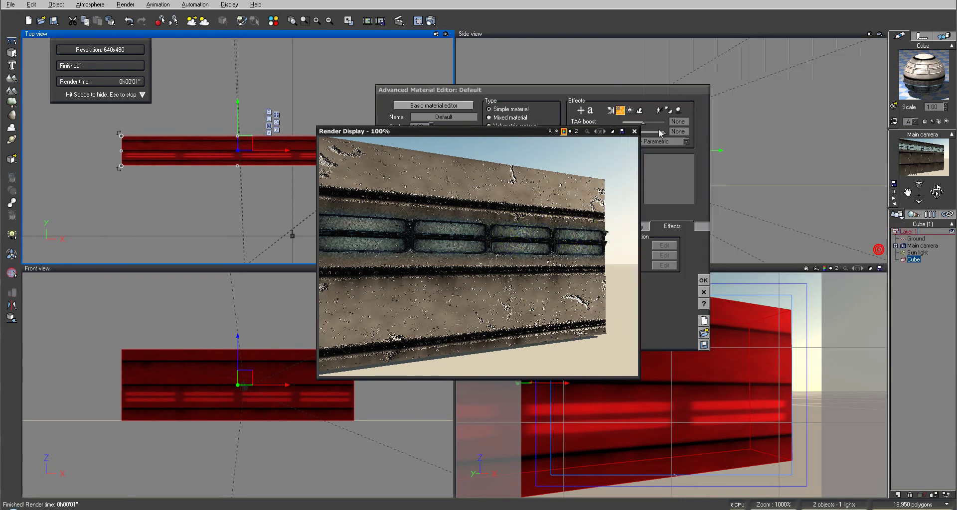
{"action": "left_click", "coordinate": [633, 131]}
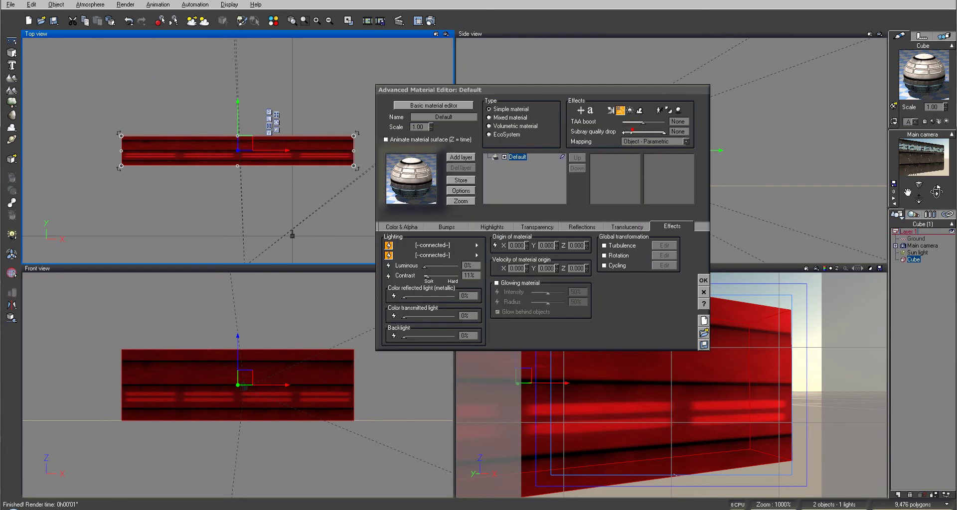
Replace the constant -1 Luminous input with a projected texture node linked to the coordinates node
{"action": "left_click", "coordinate": [388, 267]}
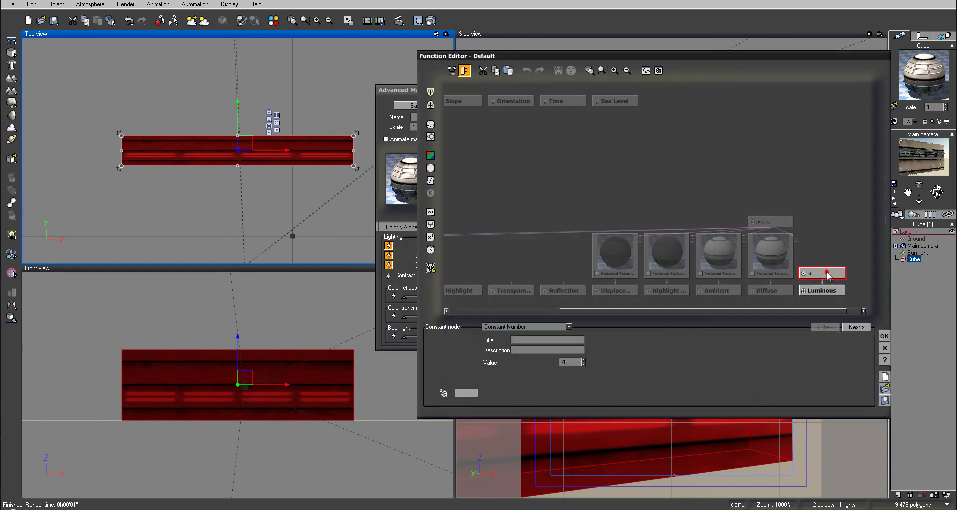
{"action": "key", "text": "Delete"}
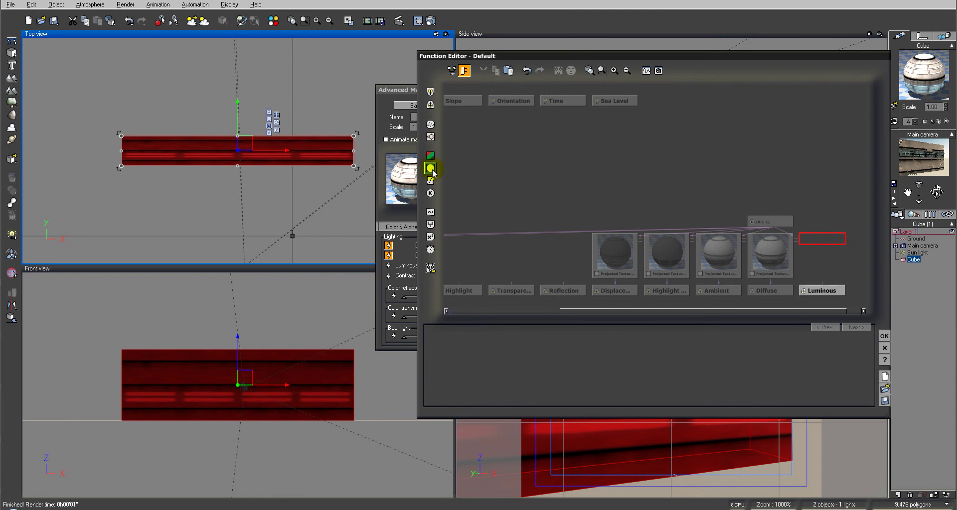
{"action": "left_click", "coordinate": [430, 169]}
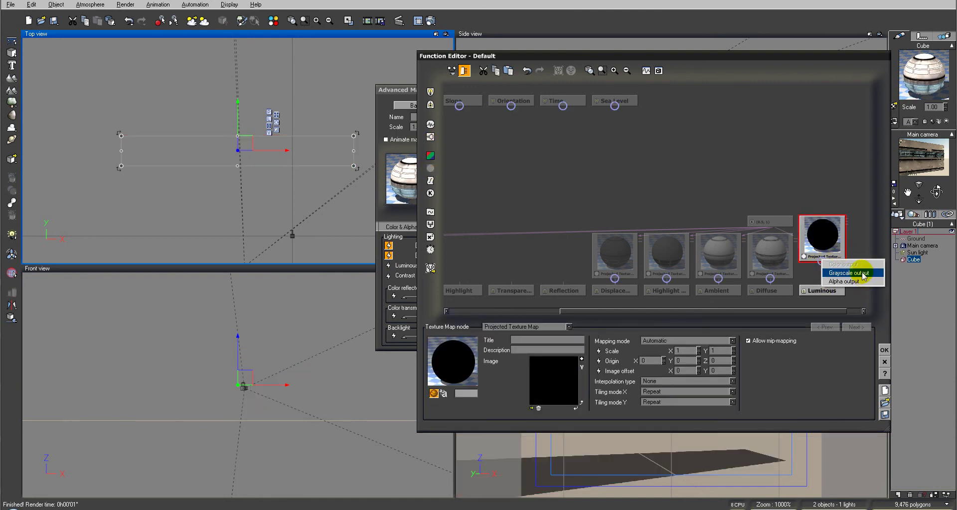
{"action": "left_click", "coordinate": [862, 272]}
{"action": "left_click_drag", "start_coordinate": [782, 216], "coordinate": [704, 146]}
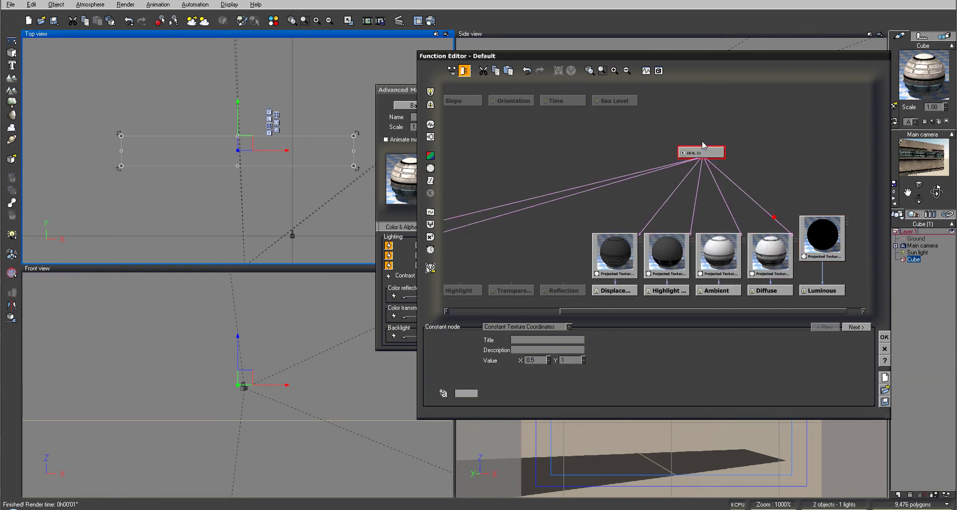
{"action": "left_click_drag", "start_coordinate": [849, 220], "coordinate": [702, 158]}
Load a picture into the Luminous texture after comparing mm.jpg and ss.jpg, then select its Luminous link
{"action": "left_click", "coordinate": [817, 234]}
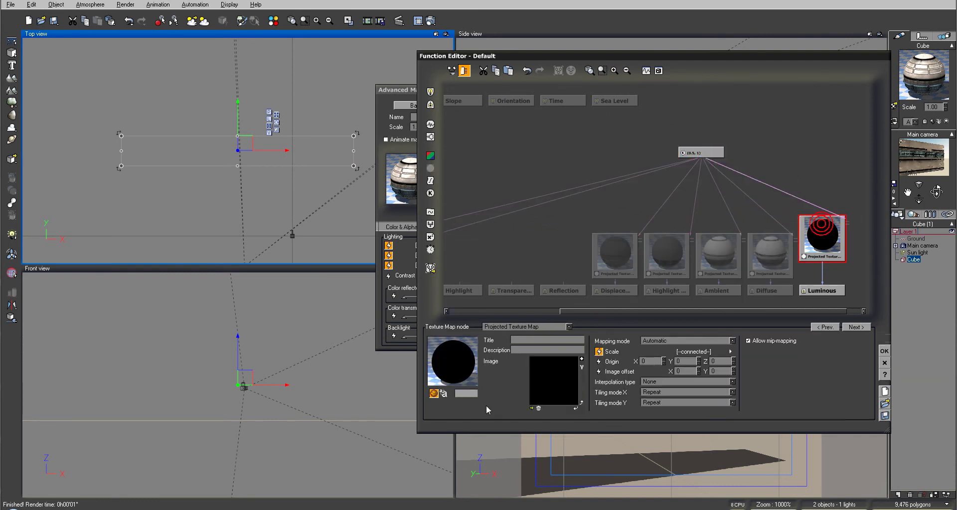
{"action": "left_click", "coordinate": [532, 409]}
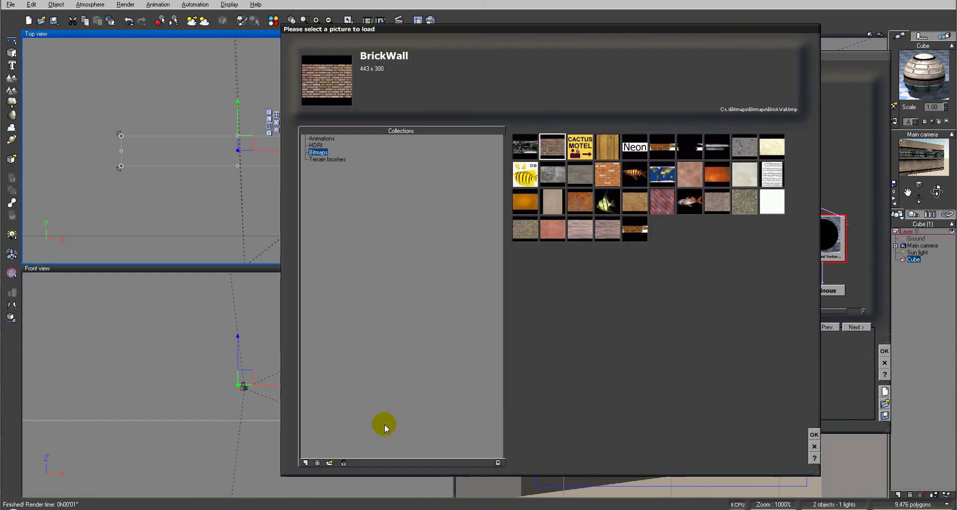
{"action": "left_click", "coordinate": [329, 463]}
{"action": "left_click", "coordinate": [468, 112]}
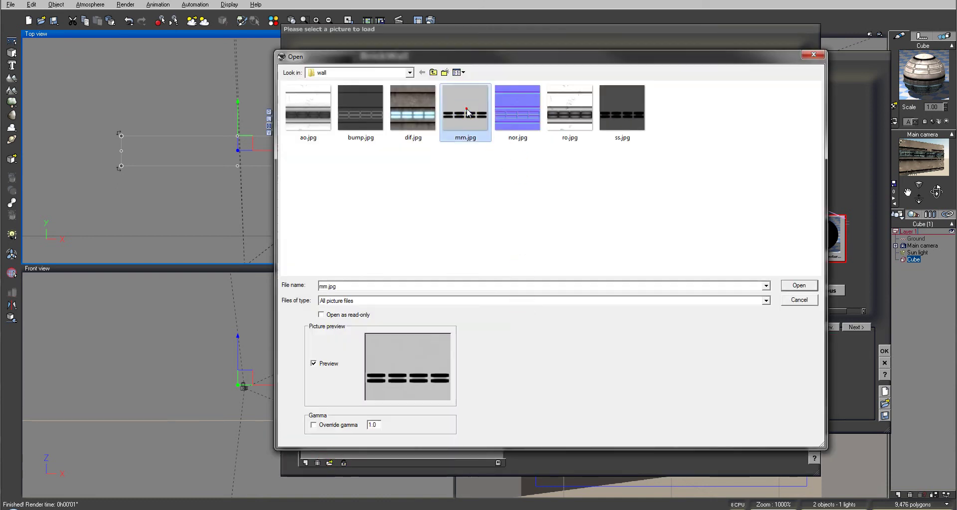
{"action": "left_click", "coordinate": [623, 129]}
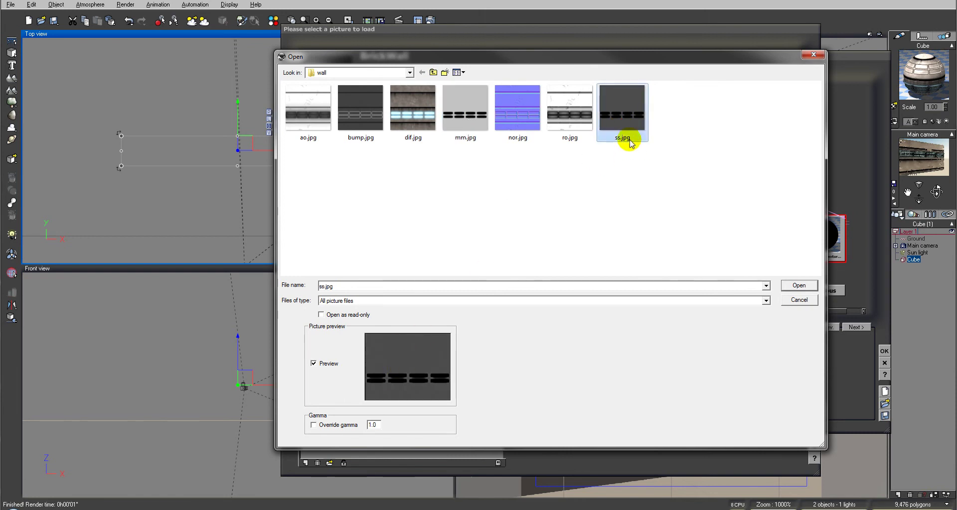
{"action": "left_click", "coordinate": [471, 117]}
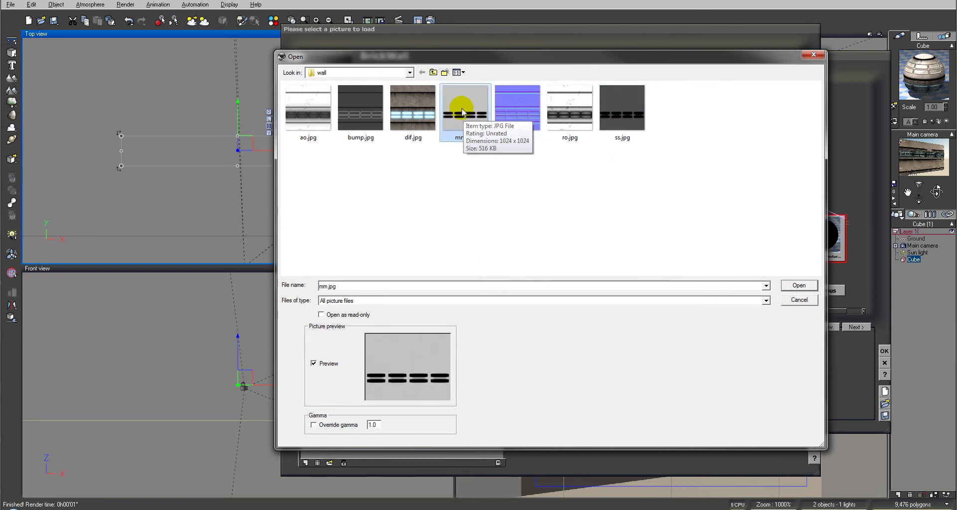
{"action": "left_click", "coordinate": [627, 112]}
{"action": "left_click", "coordinate": [798, 288]}
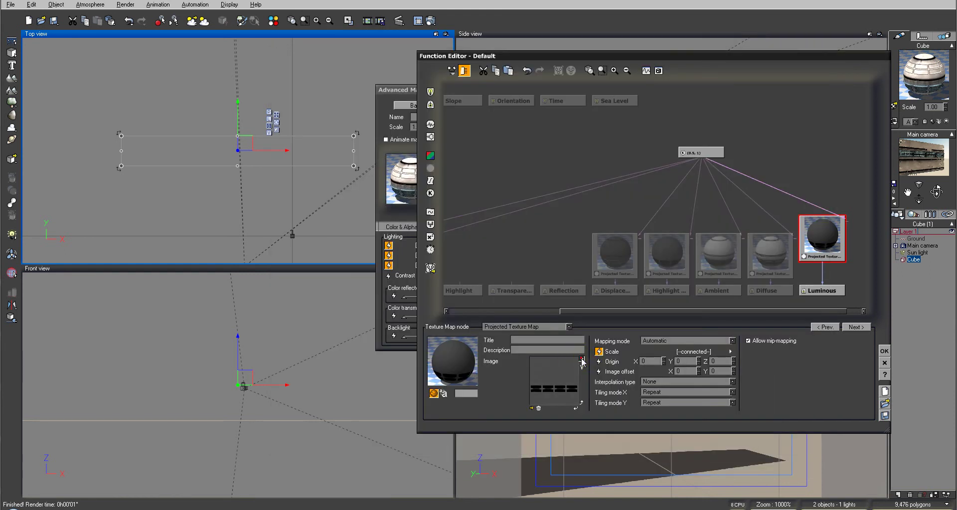
{"action": "left_click", "coordinate": [552, 388]}
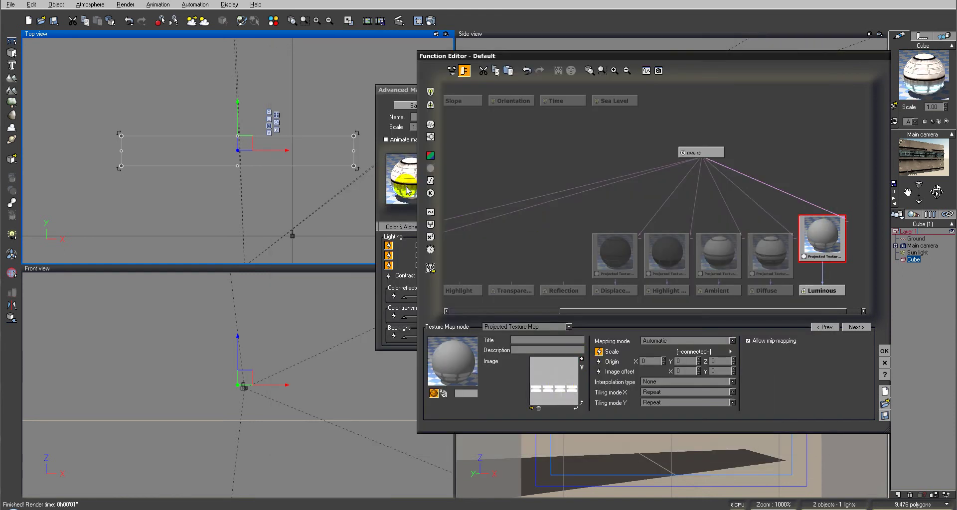
{"action": "left_click_drag", "start_coordinate": [812, 229], "coordinate": [816, 191]}
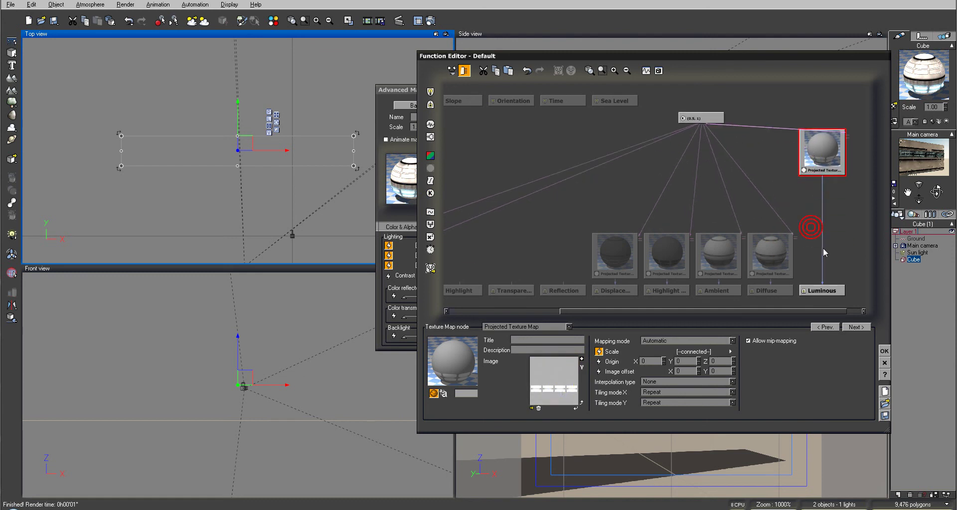
{"action": "left_click", "coordinate": [822, 262]}
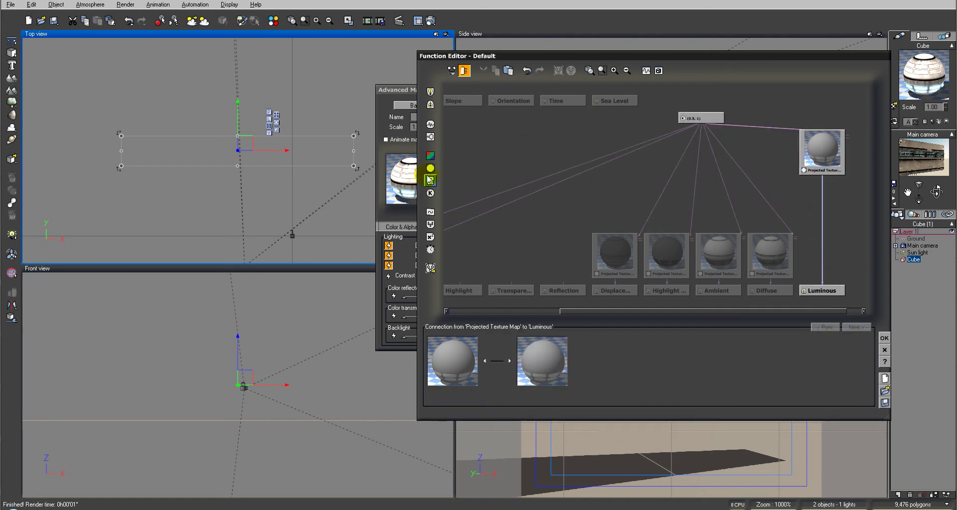
Insert a Filter node on the Luminous link and shape its curve into a steep high-end ramp
{"action": "left_click", "coordinate": [430, 181]}
{"action": "right_click", "coordinate": [560, 363]}
{"action": "left_click", "coordinate": [583, 365]}
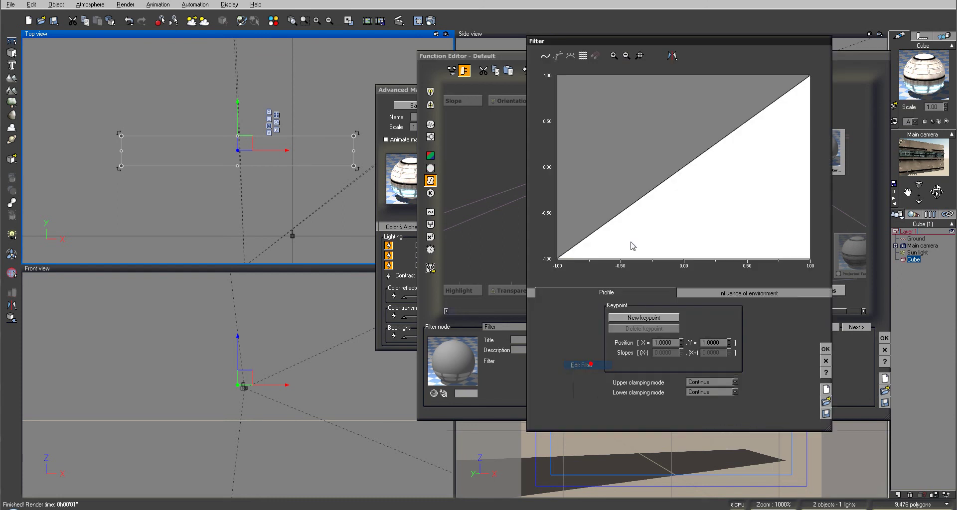
{"action": "left_click_drag", "start_coordinate": [623, 214], "coordinate": [680, 241]}
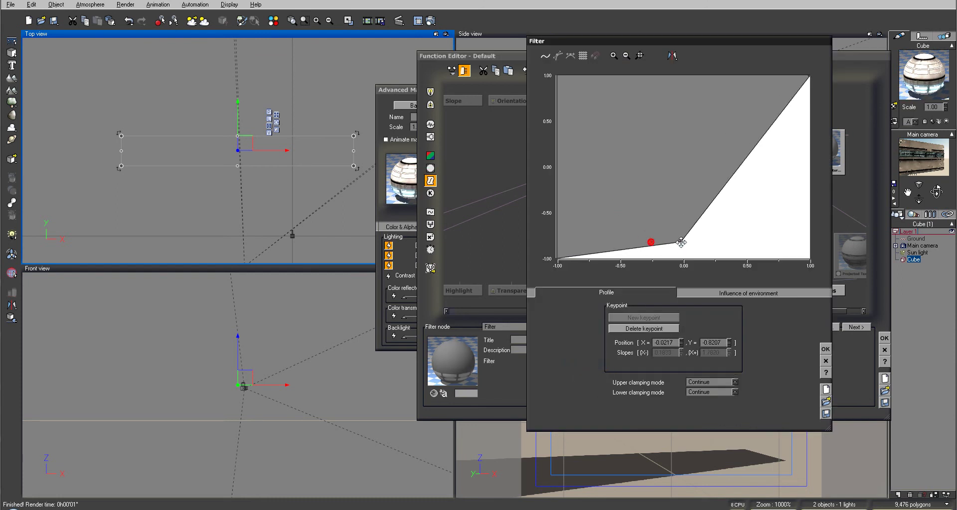
{"action": "left_click_drag", "start_coordinate": [773, 122], "coordinate": [790, 81]}
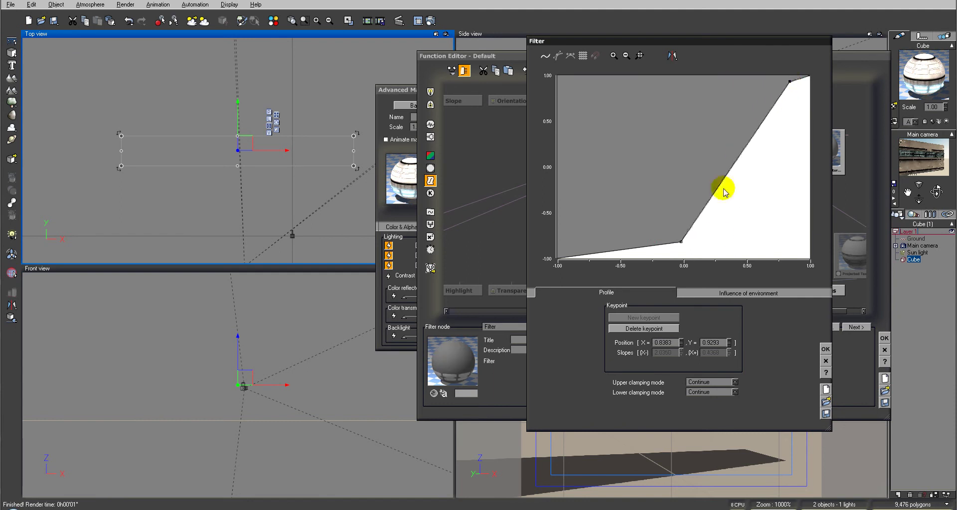
{"action": "left_click_drag", "start_coordinate": [681, 241], "coordinate": [762, 253]}
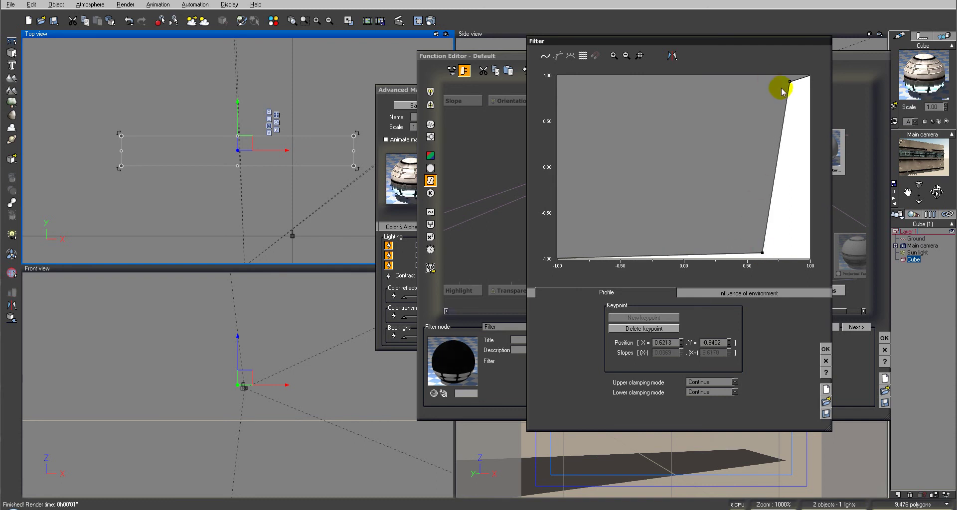
{"action": "left_click_drag", "start_coordinate": [788, 82], "coordinate": [781, 79]}
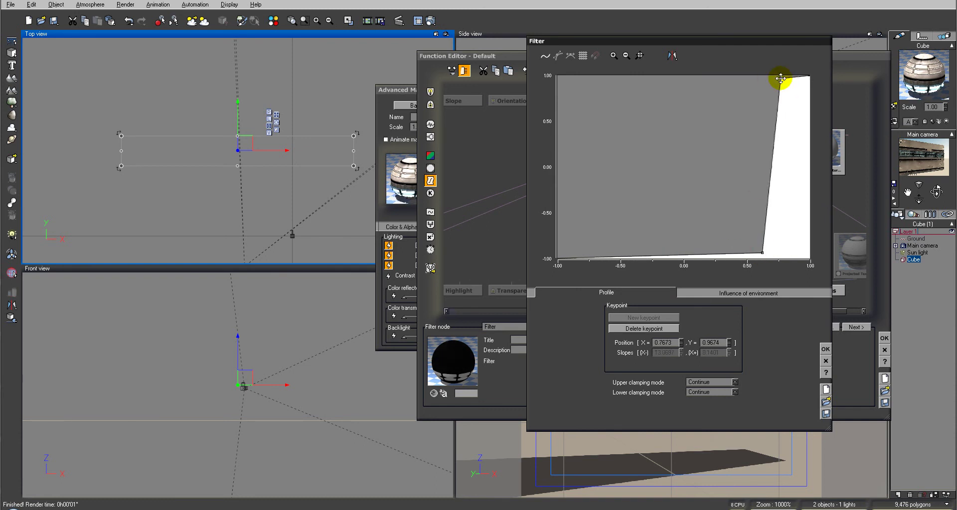
Keep the filter and graph changes and render the wall with glowing windows
{"action": "left_click", "coordinate": [826, 348]}
{"action": "left_click", "coordinate": [883, 338]}
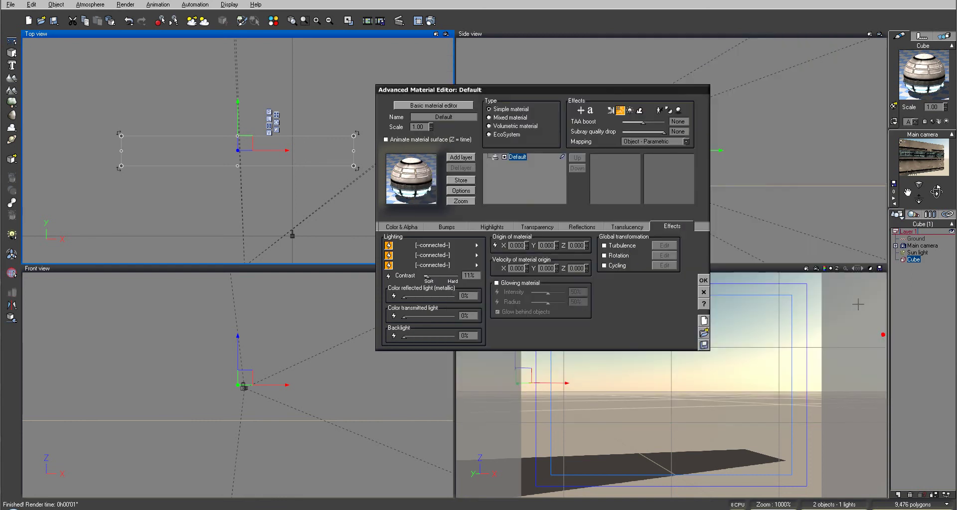
{"action": "left_click", "coordinate": [432, 20]}
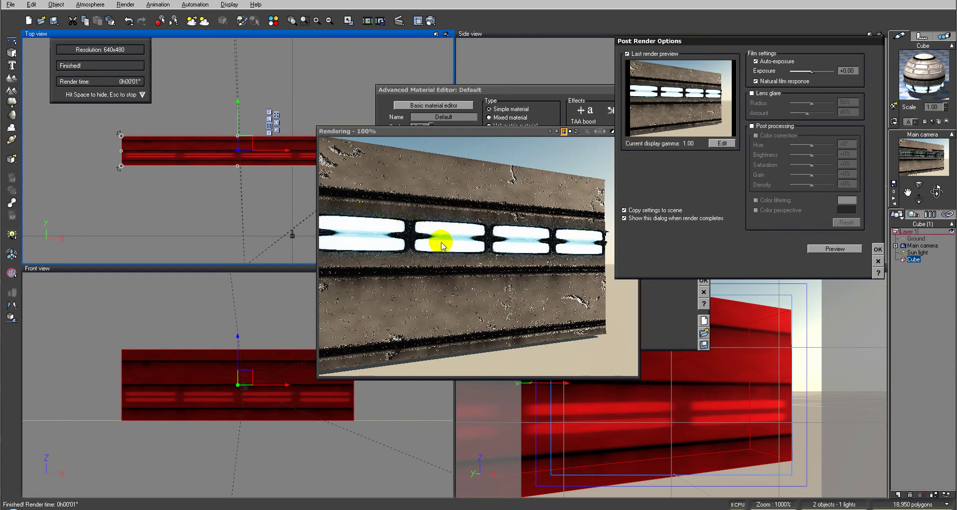
Dismiss the post-render options and close the finished render of the glowing-window wall
{"action": "left_click", "coordinate": [878, 250]}
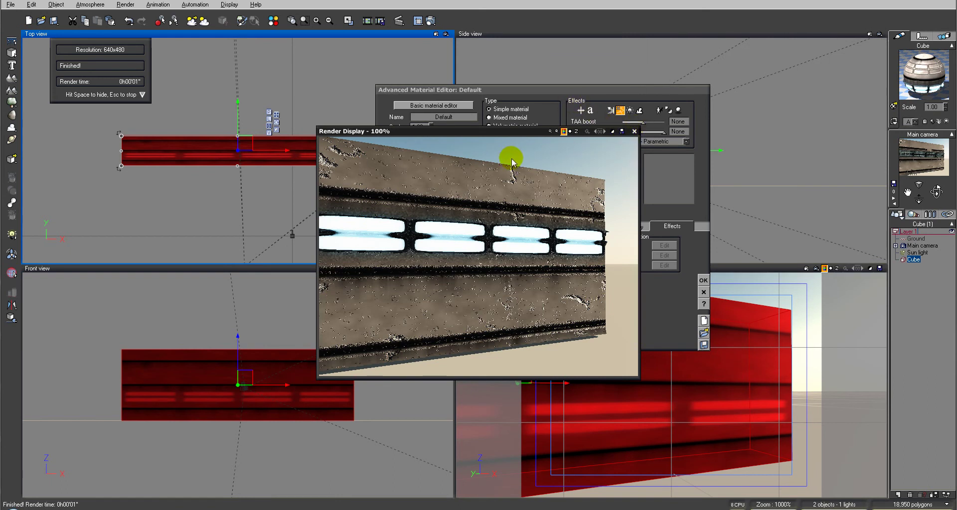
{"action": "left_click", "coordinate": [633, 131]}
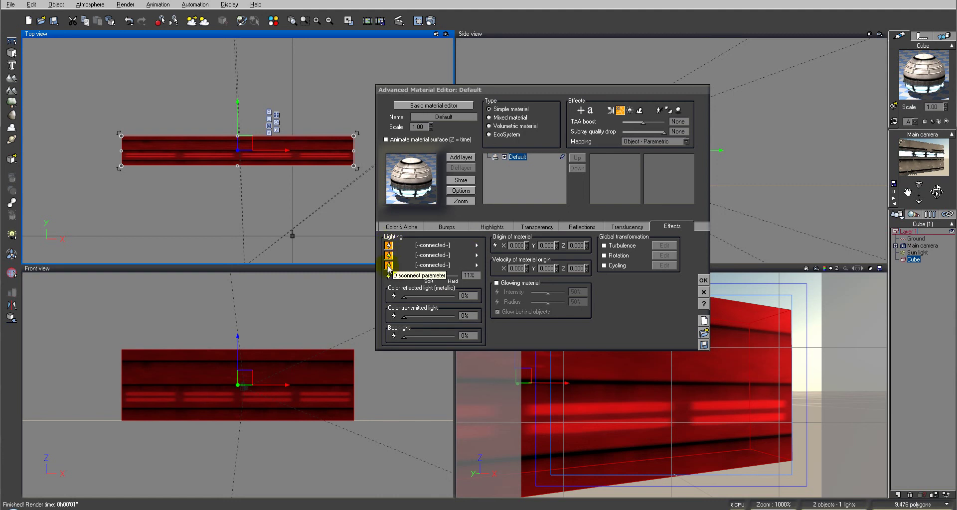
Reopen the Luminous function graph, tidy the diffuse node, and bring up the filter curve editor
{"action": "left_click", "coordinate": [476, 246]}
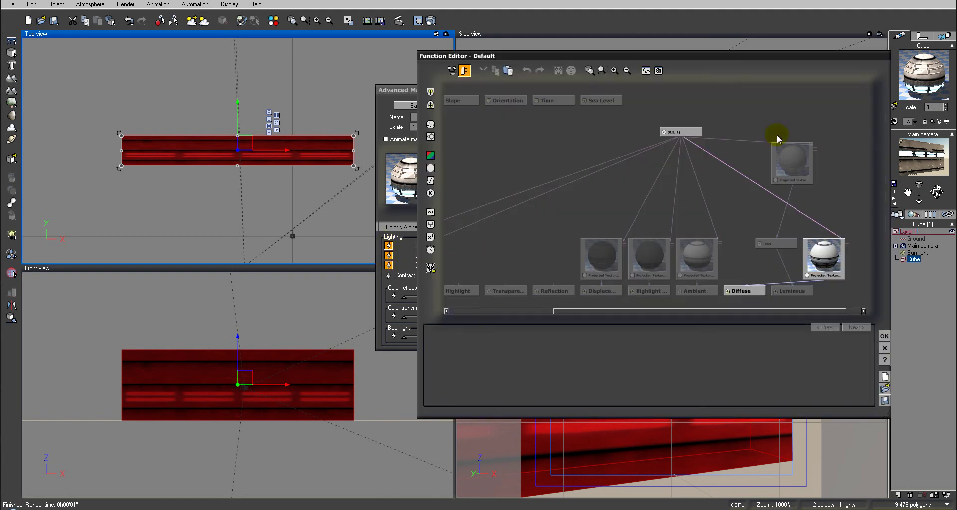
{"action": "left_click_drag", "start_coordinate": [827, 269], "coordinate": [778, 221]}
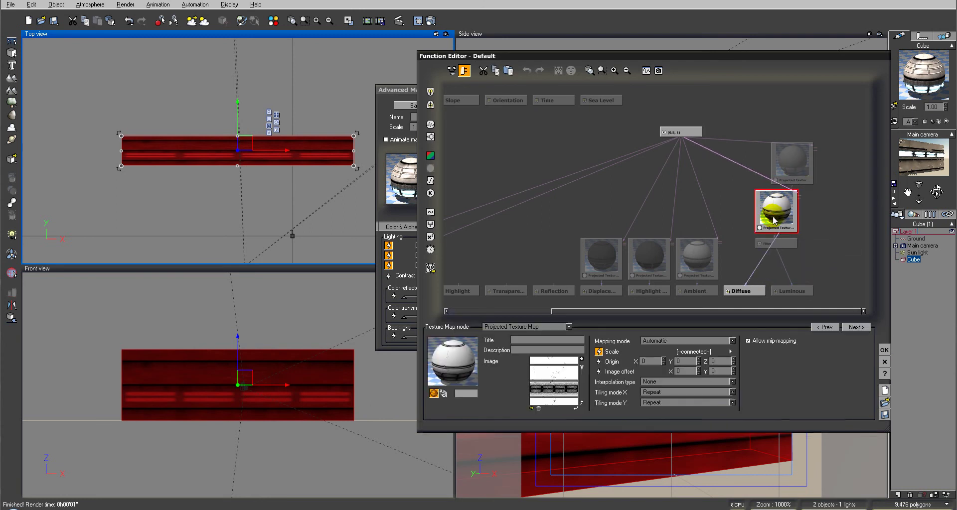
{"action": "left_click", "coordinate": [777, 244]}
{"action": "right_click", "coordinate": [565, 373]}
{"action": "left_click", "coordinate": [771, 79]}
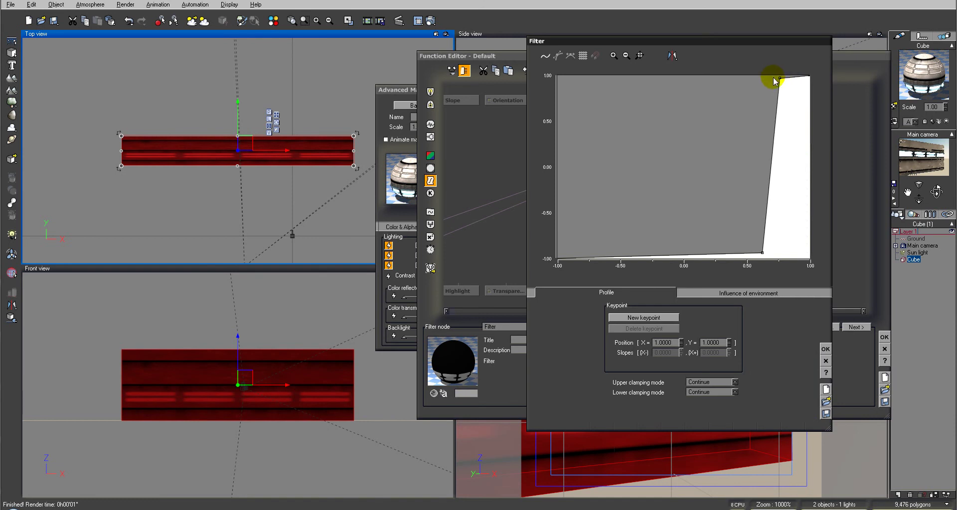
Flatten the filter curve so the 0.854 keypoint sits at 0.049 and the end at 0.19
{"action": "left_click_drag", "start_coordinate": [780, 78], "coordinate": [790, 143]}
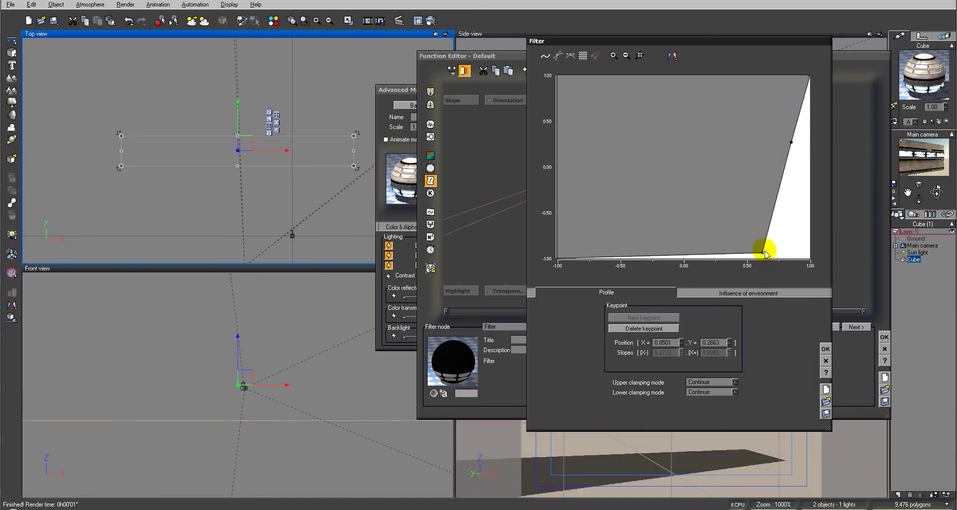
{"action": "left_click_drag", "start_coordinate": [763, 253], "coordinate": [758, 248]}
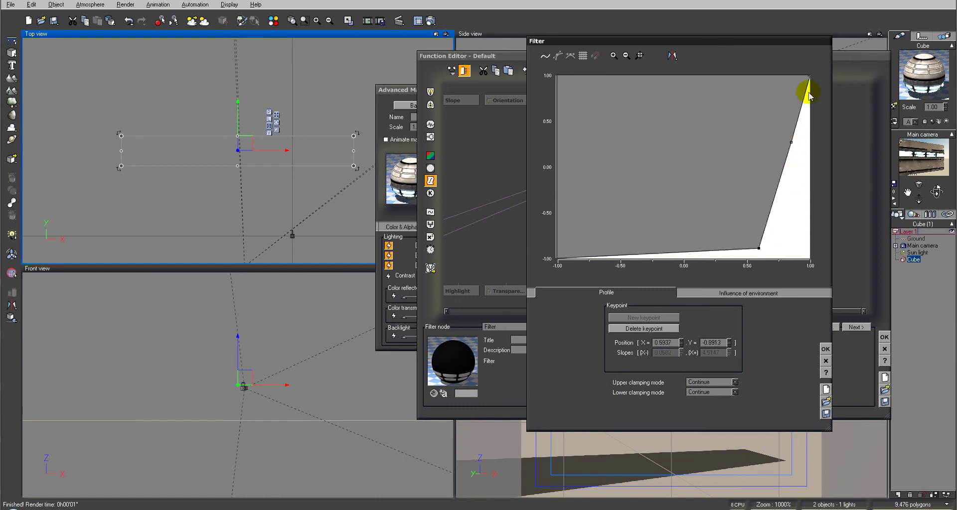
{"action": "left_click_drag", "start_coordinate": [808, 77], "coordinate": [791, 139]}
{"action": "left_click", "coordinate": [791, 142]}
{"action": "left_click_drag", "start_coordinate": [399, 94], "coordinate": [199, 103]}
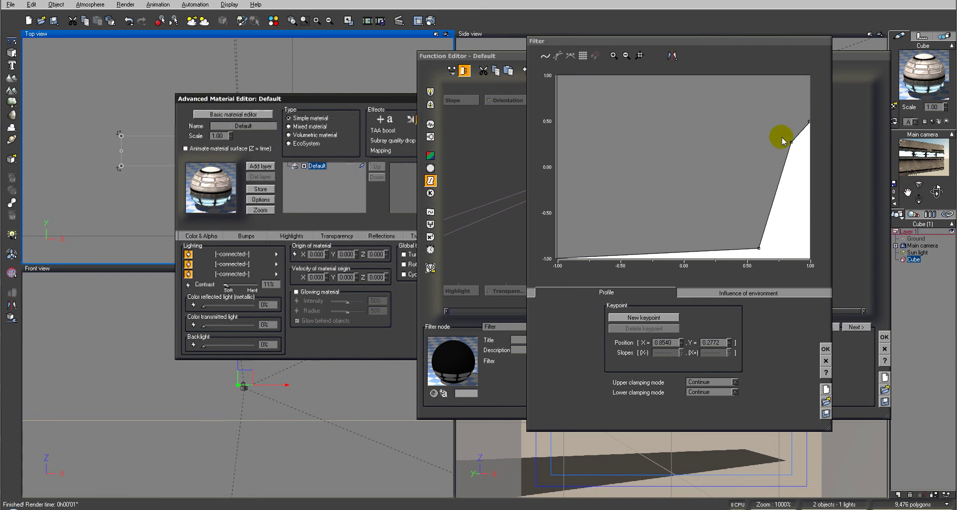
{"action": "left_click_drag", "start_coordinate": [790, 143], "coordinate": [791, 171]}
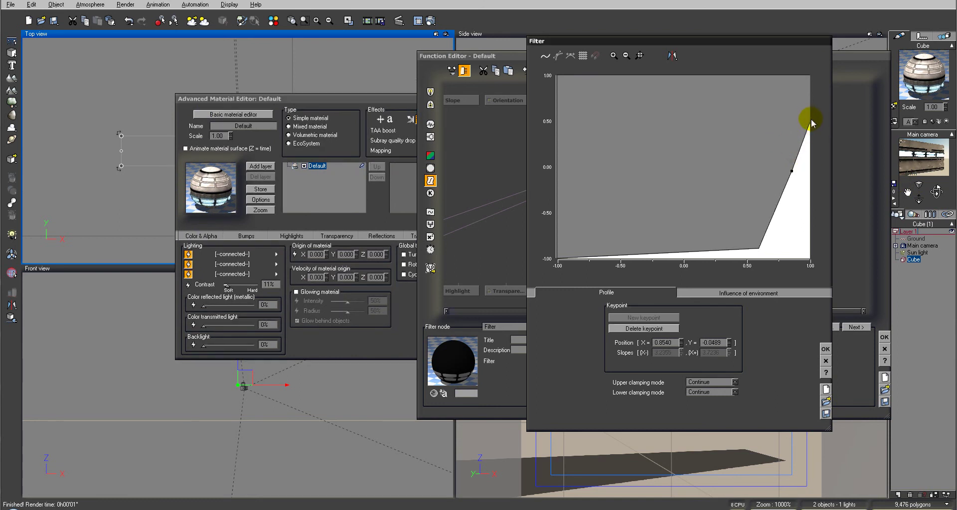
{"action": "left_click_drag", "start_coordinate": [811, 122], "coordinate": [809, 149]}
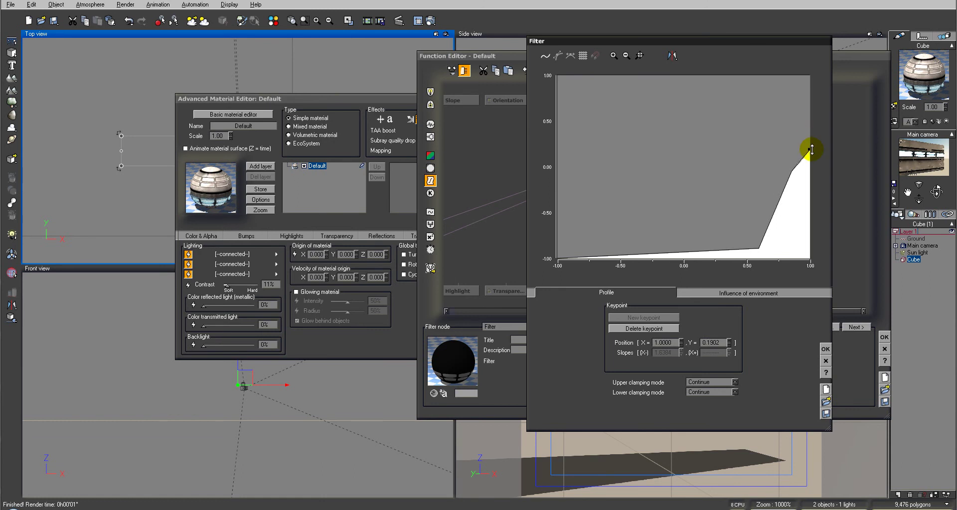
{"action": "left_click", "coordinate": [826, 350]}
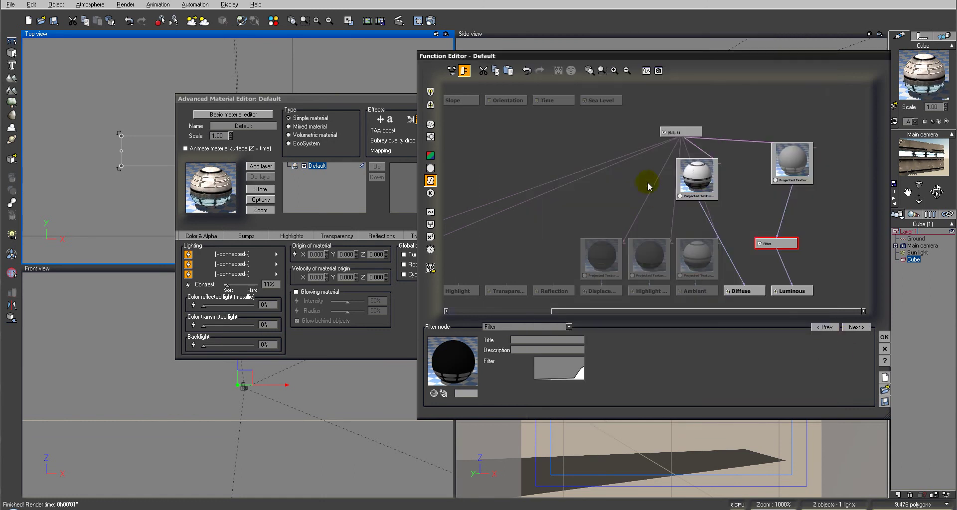
Change the constant texture coordinates' X value from 0.5 to 0.3 and render the wall
{"action": "left_click_drag", "start_coordinate": [608, 257], "coordinate": [592, 210]}
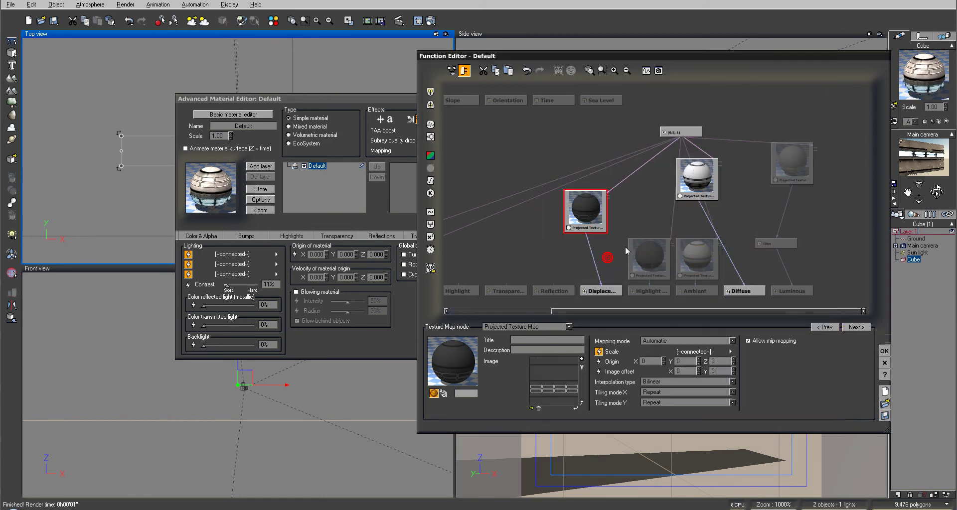
{"action": "left_click", "coordinate": [689, 133]}
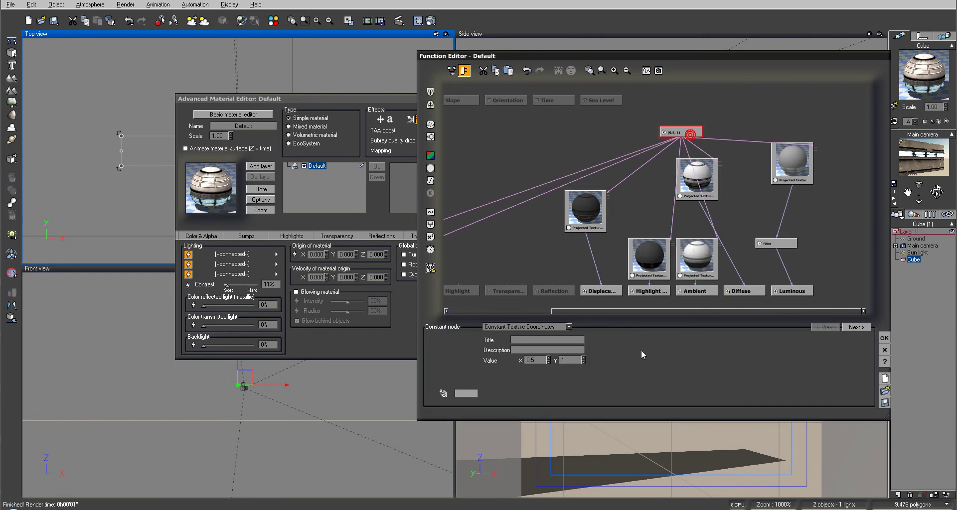
{"action": "left_click", "coordinate": [547, 360]}
{"action": "left_click", "coordinate": [430, 21]}
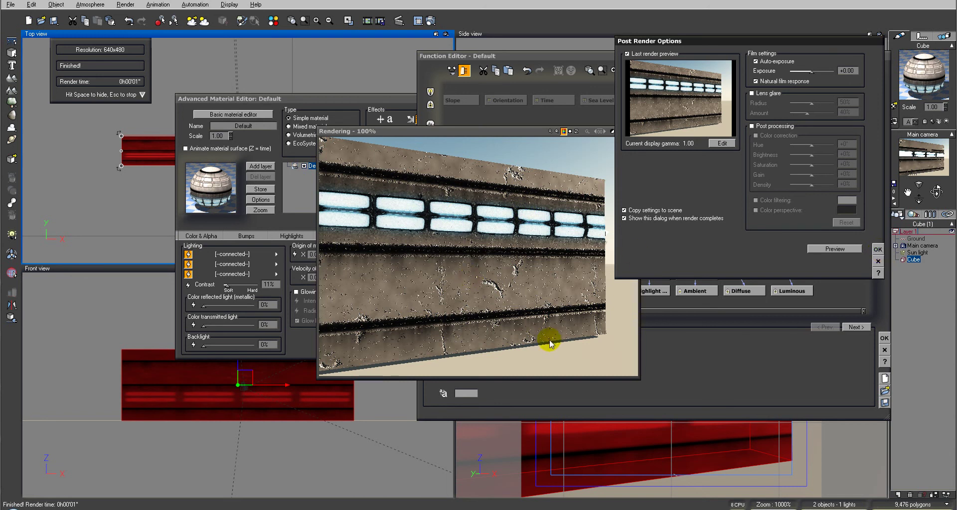
Dismiss the render and the function graph, and move the material editor up and right
{"action": "left_click", "coordinate": [877, 251]}
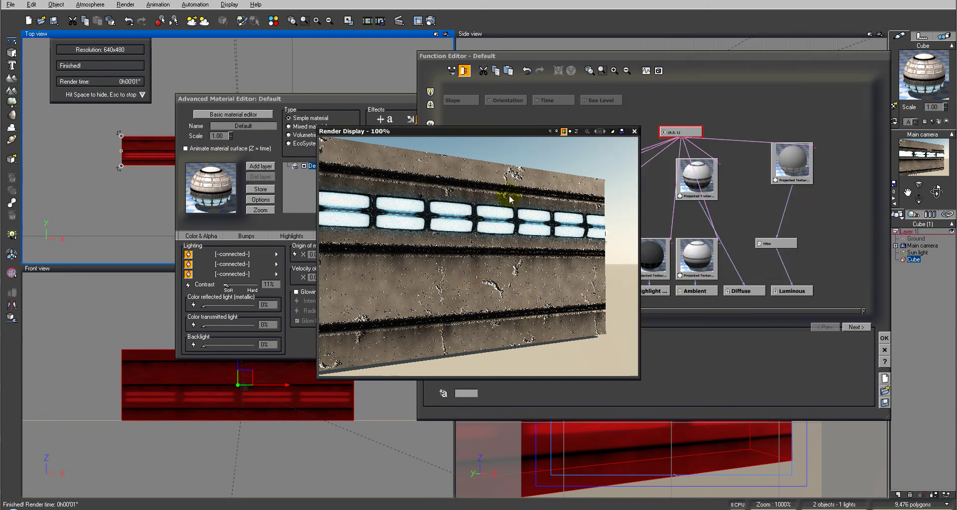
{"action": "left_click", "coordinate": [636, 131]}
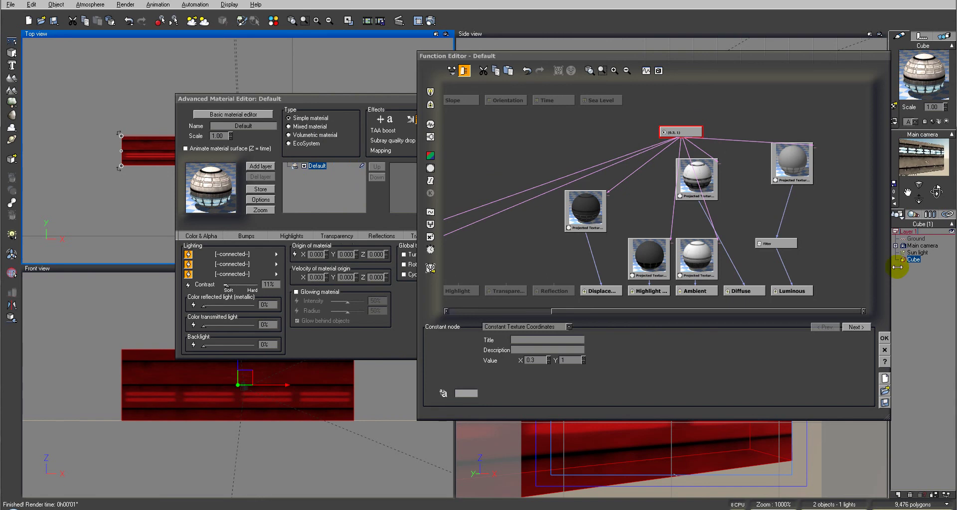
{"action": "left_click", "coordinate": [884, 338]}
{"action": "left_click_drag", "start_coordinate": [346, 93], "coordinate": [486, 81]}
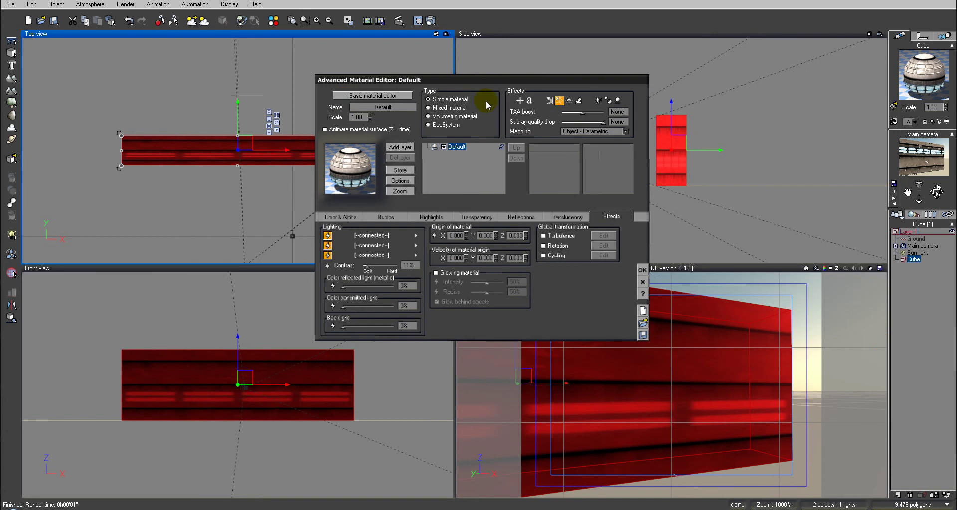
Set the wall material's global reflectivity to 4%, enable a reflection map, and browse to the wall folder
{"action": "left_click", "coordinate": [521, 217]}
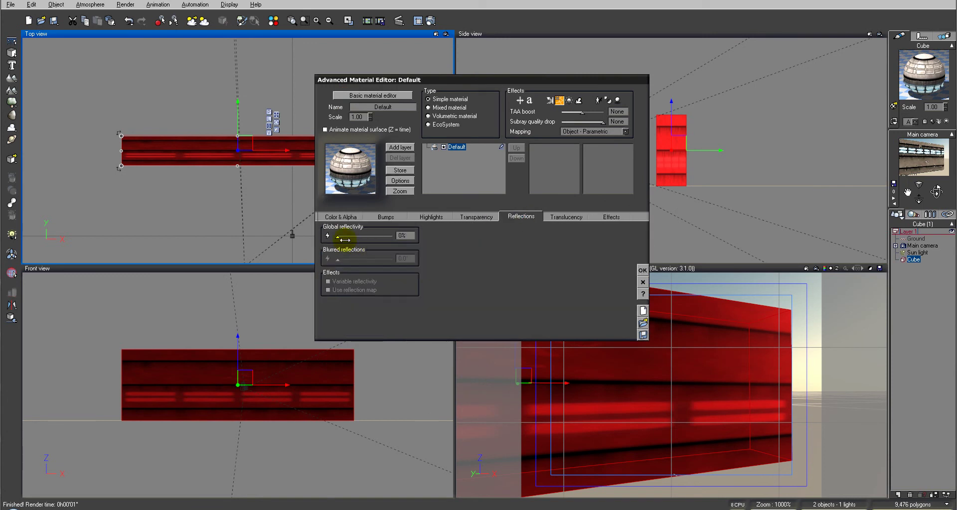
{"action": "left_click_drag", "start_coordinate": [342, 237], "coordinate": [340, 237]}
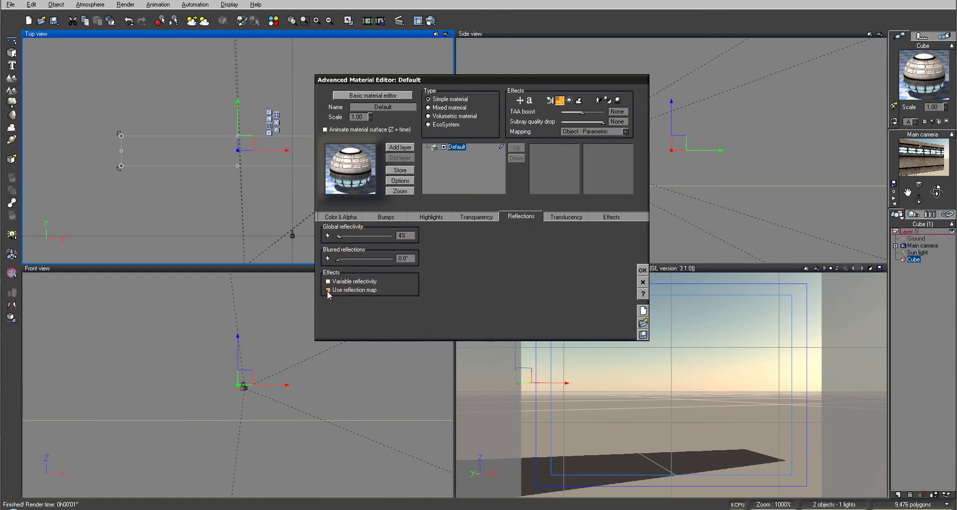
{"action": "left_click", "coordinate": [328, 291]}
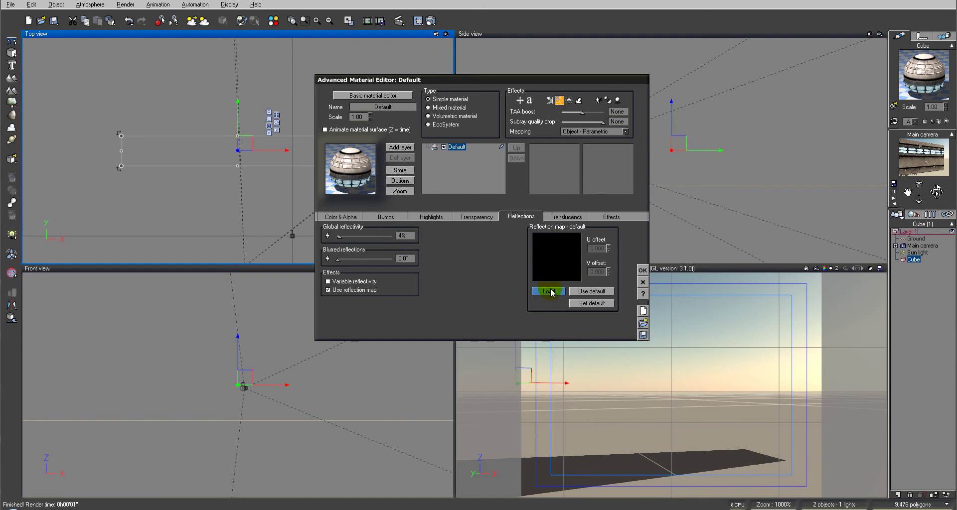
{"action": "left_click", "coordinate": [549, 291]}
{"action": "left_click", "coordinate": [327, 466]}
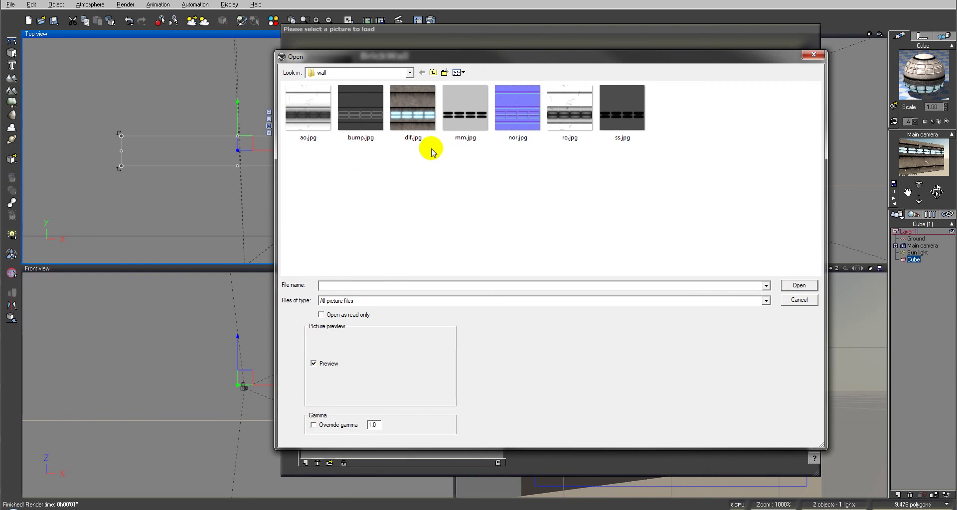
Choose mm.jpg instead of ro.jpg as the wall's reflection map picture
{"action": "left_click", "coordinate": [566, 112]}
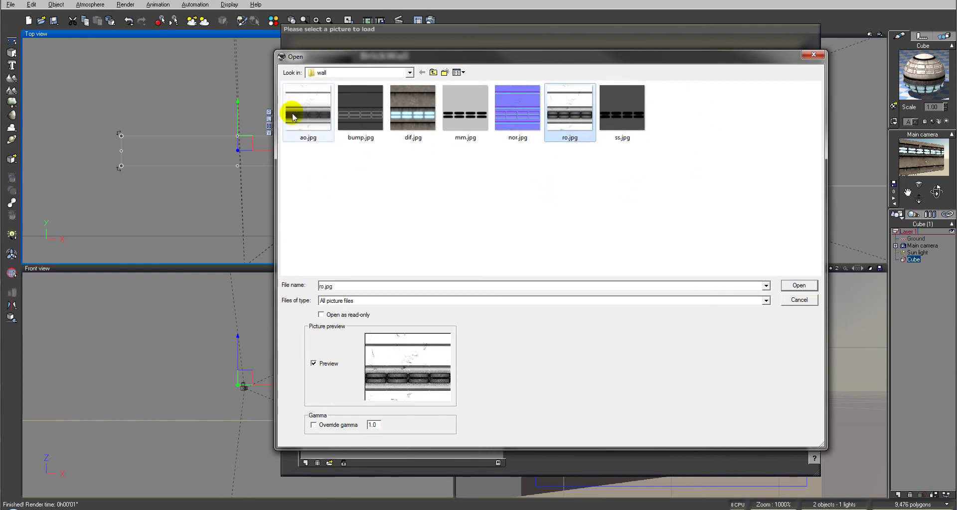
{"action": "mouse_move", "coordinate": [568, 119]}
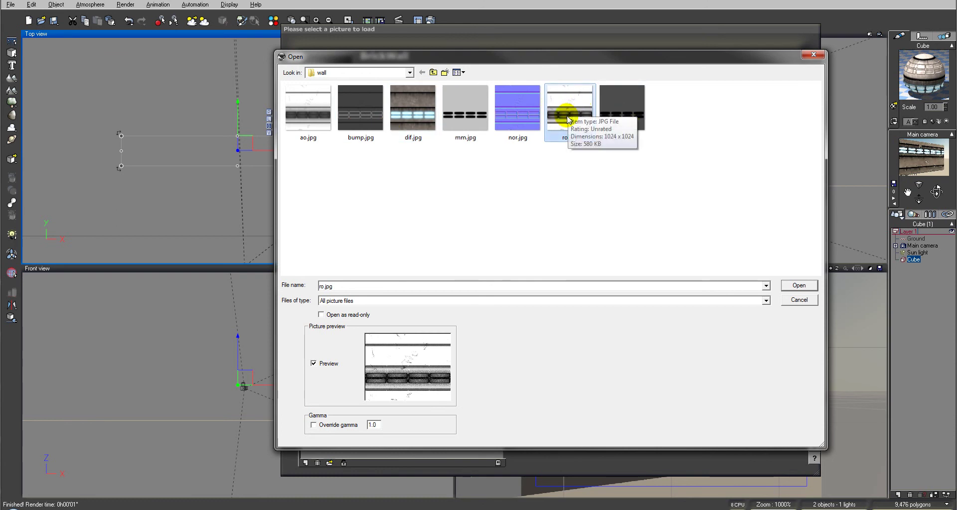
{"action": "left_click", "coordinate": [454, 105]}
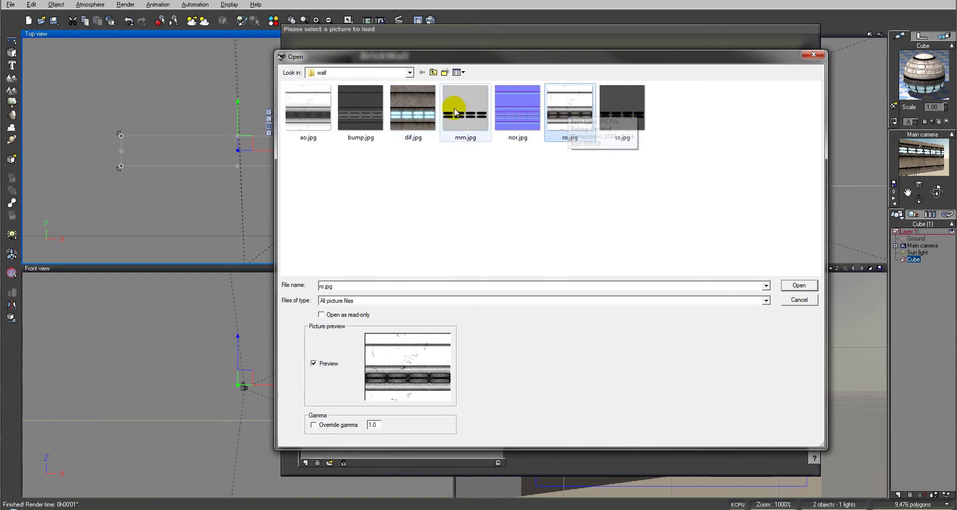
{"action": "left_click", "coordinate": [801, 286]}
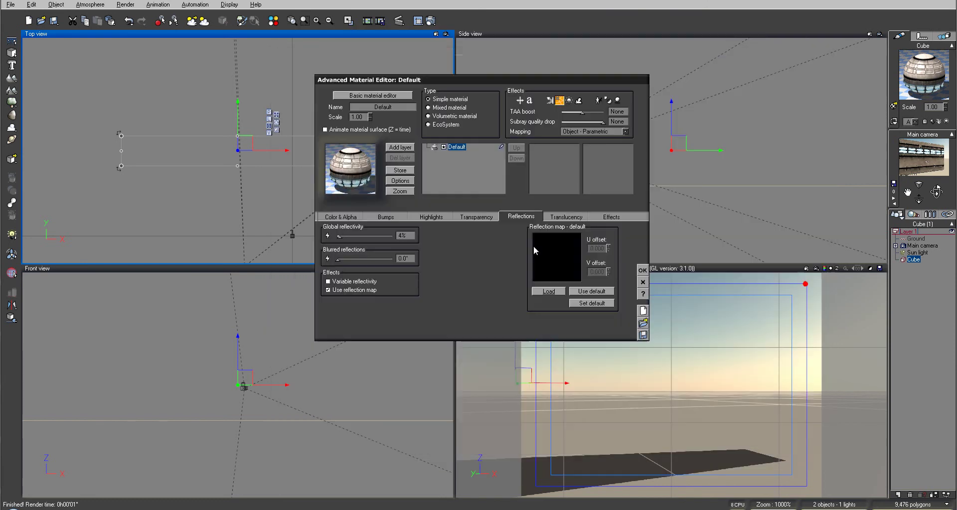
Set the wall's global reflectivity to 57% with 3.2° blurred reflections
{"action": "left_click", "coordinate": [633, 225]}
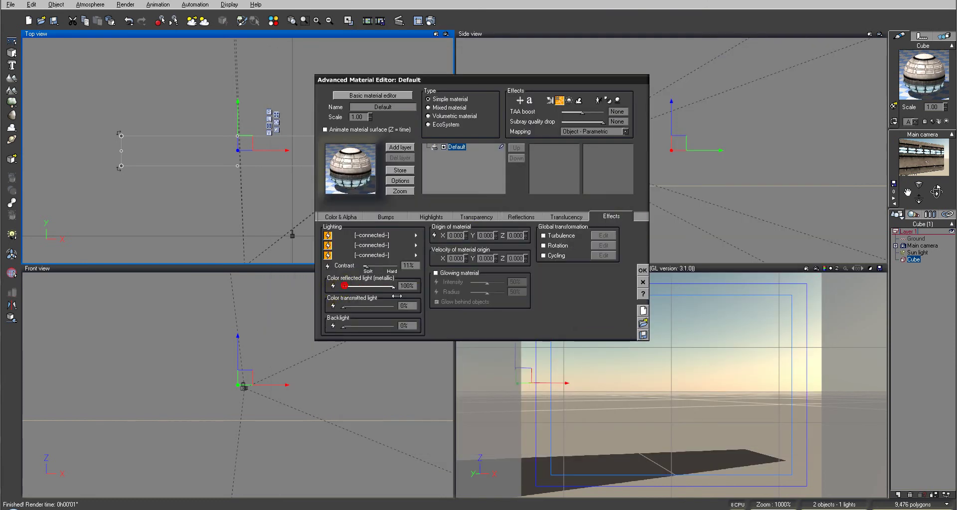
{"action": "left_click", "coordinate": [527, 216]}
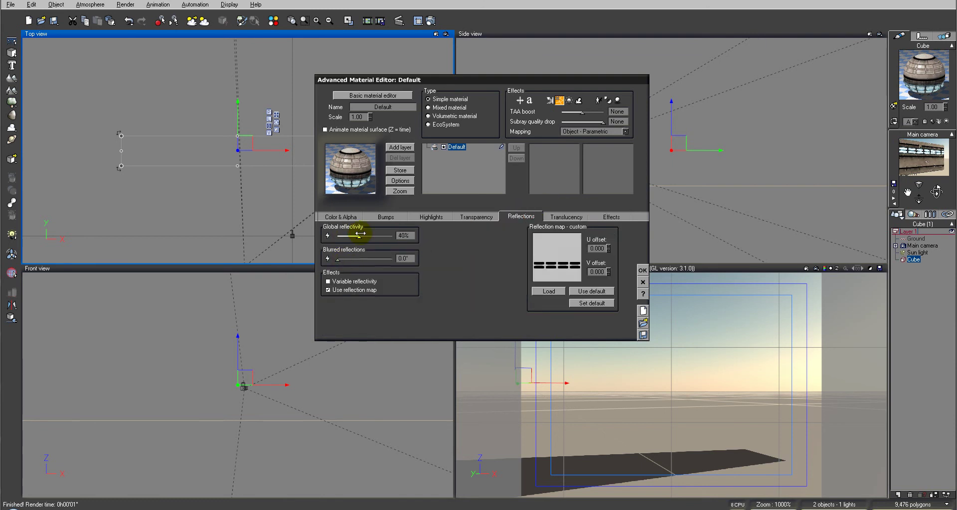
{"action": "left_click_drag", "start_coordinate": [372, 234], "coordinate": [346, 260]}
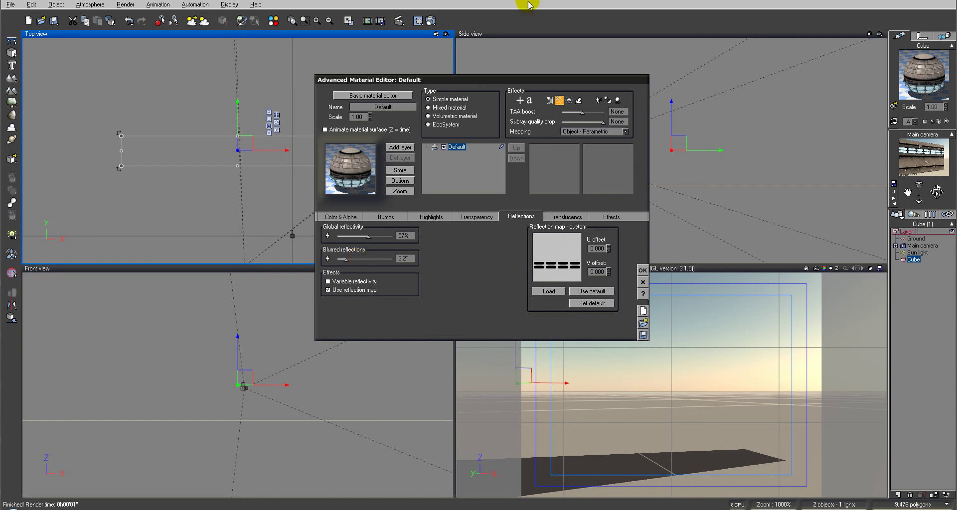
Render the wall, close the render, and bring up the colour picture's options
{"action": "left_click", "coordinate": [418, 20]}
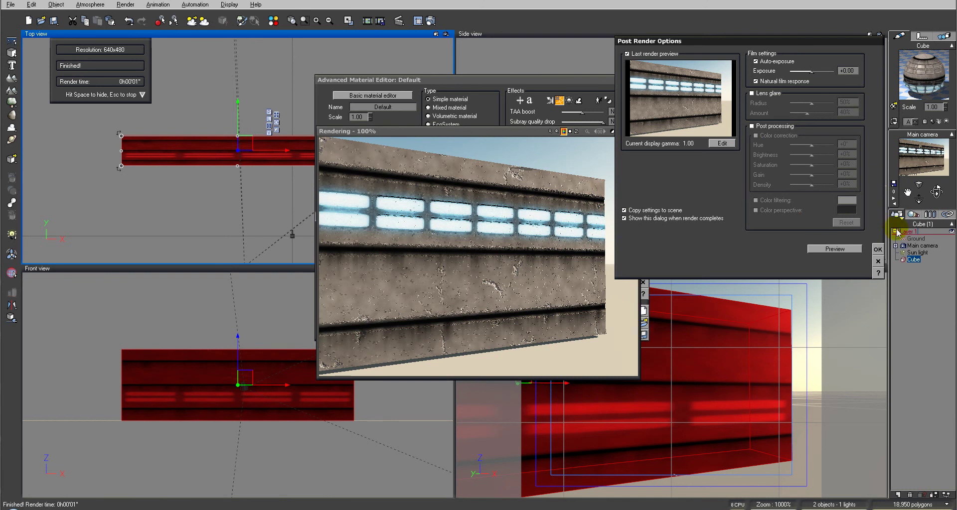
{"action": "left_click", "coordinate": [877, 249]}
{"action": "left_click", "coordinate": [633, 131]}
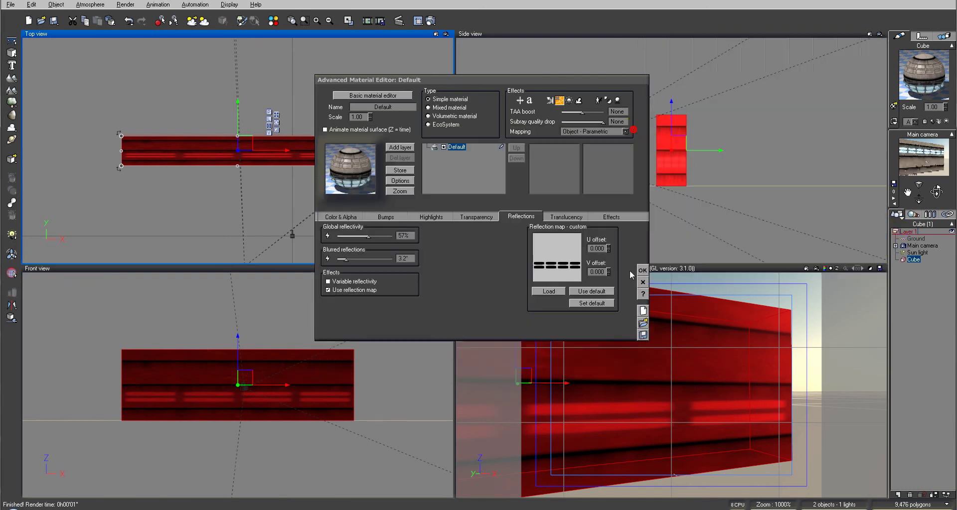
{"action": "left_click", "coordinate": [329, 217]}
{"action": "left_click", "coordinate": [452, 299]}
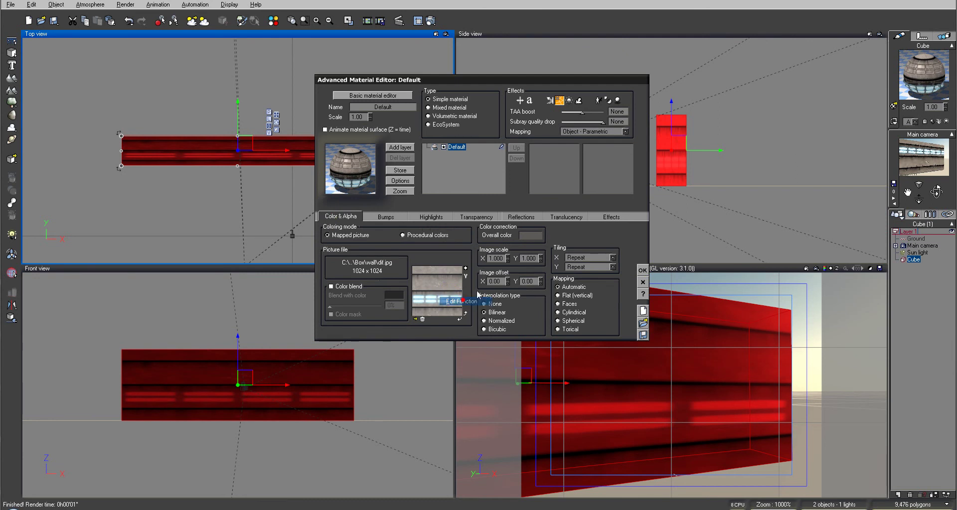
Neatly lay out the coordinates, Color, Bump and Displacement nodes in the colour graph, then view displacement settings
{"action": "left_click", "coordinate": [459, 299]}
{"action": "left_click_drag", "start_coordinate": [586, 62], "coordinate": [418, 57]}
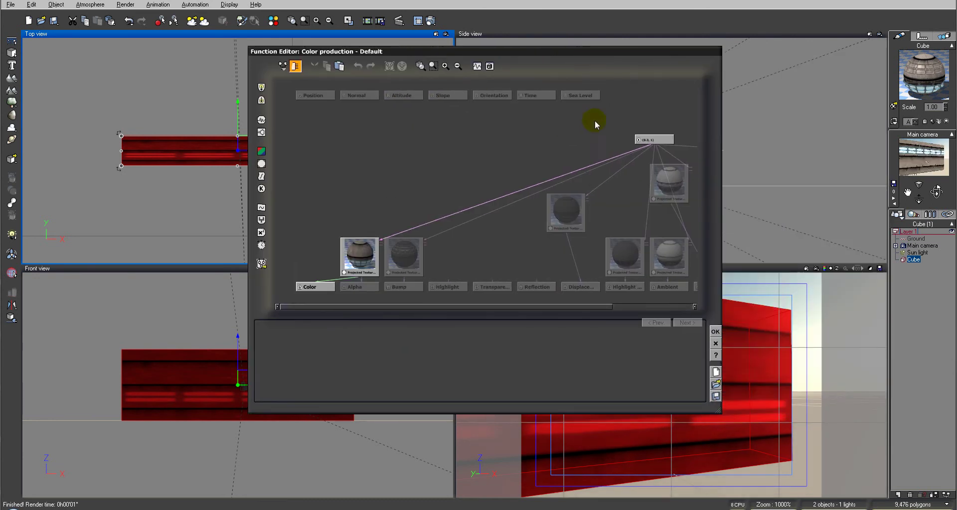
{"action": "left_click_drag", "start_coordinate": [661, 143], "coordinate": [442, 141]}
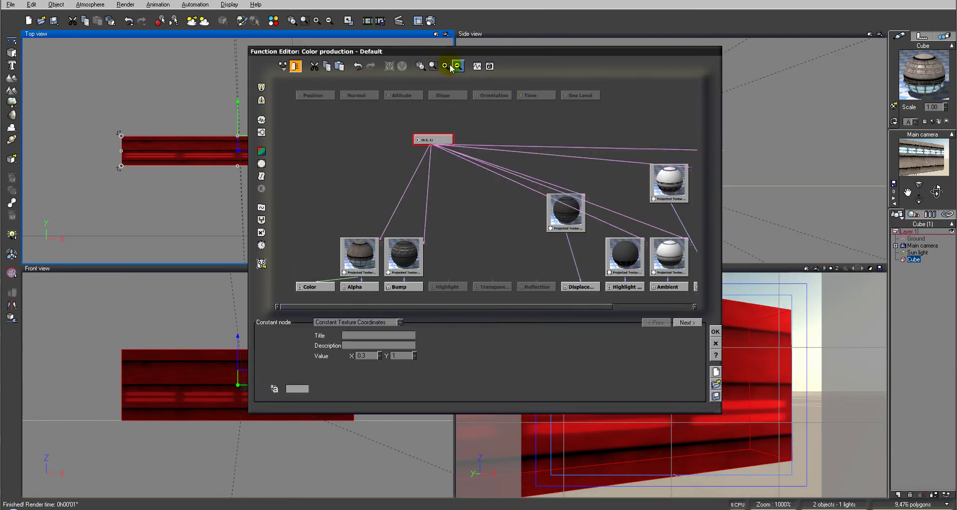
{"action": "left_click", "coordinate": [421, 66]}
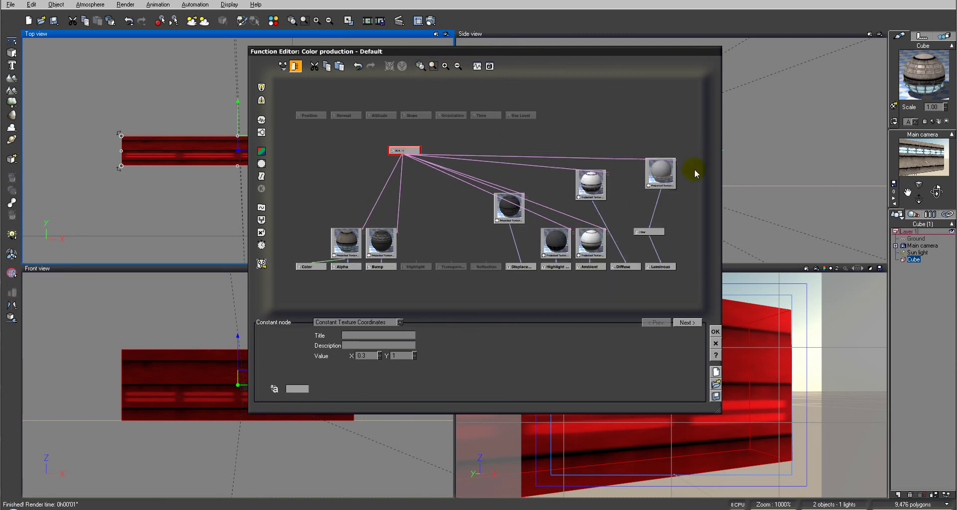
{"action": "left_click_drag", "start_coordinate": [344, 242], "coordinate": [327, 218]}
{"action": "left_click_drag", "start_coordinate": [381, 242], "coordinate": [370, 219]}
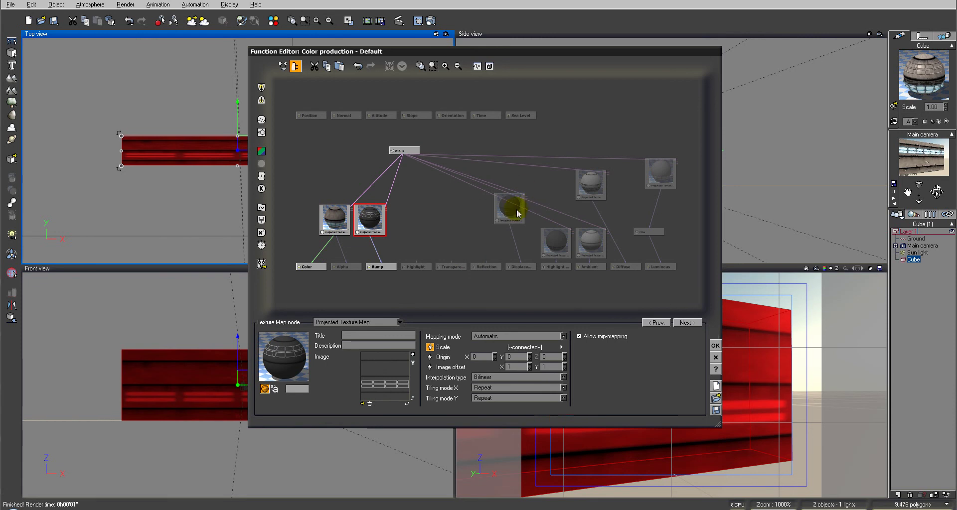
{"action": "left_click_drag", "start_coordinate": [524, 207], "coordinate": [470, 211]}
{"action": "left_click", "coordinate": [715, 347]}
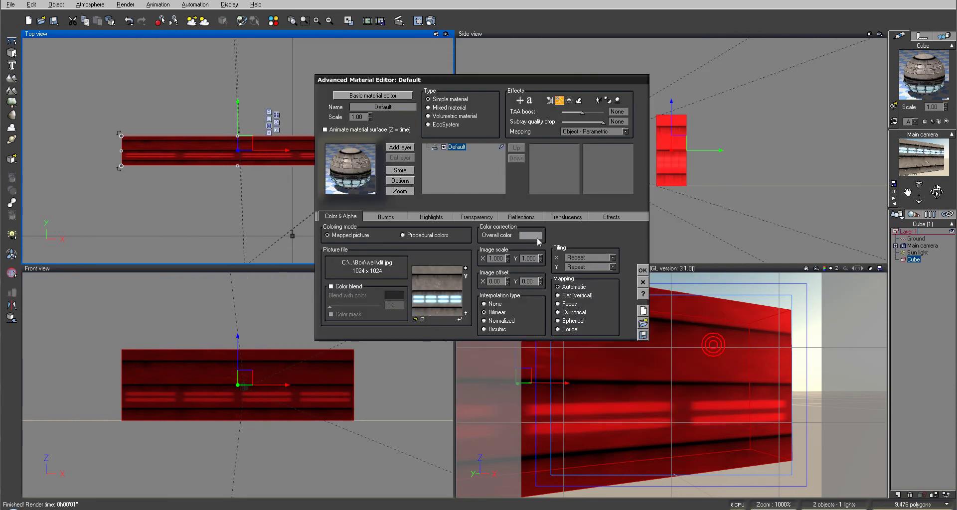
{"action": "left_click", "coordinate": [388, 220]}
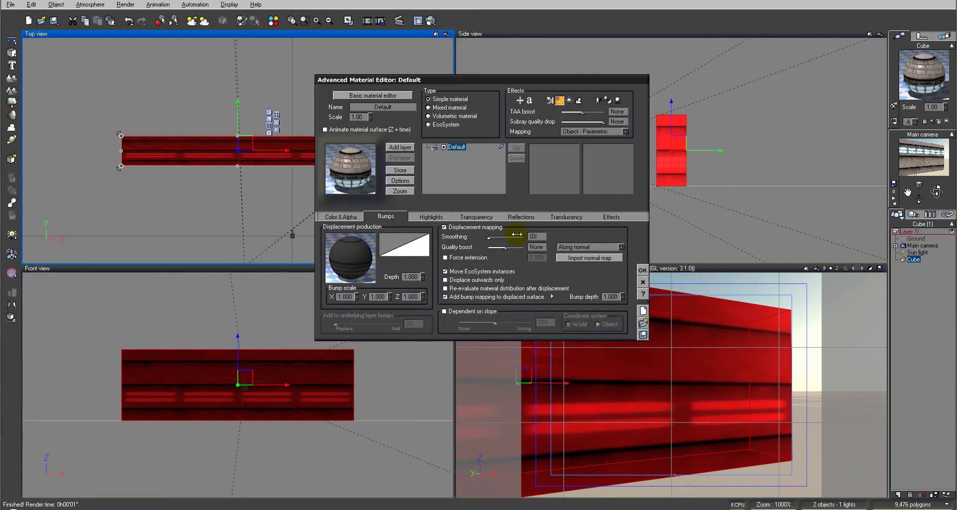
Set the displacement direction to Custom and add a Projected Texture Map node loaded with nor.jpg
{"action": "left_click", "coordinate": [621, 248]}
{"action": "left_click", "coordinate": [584, 275]}
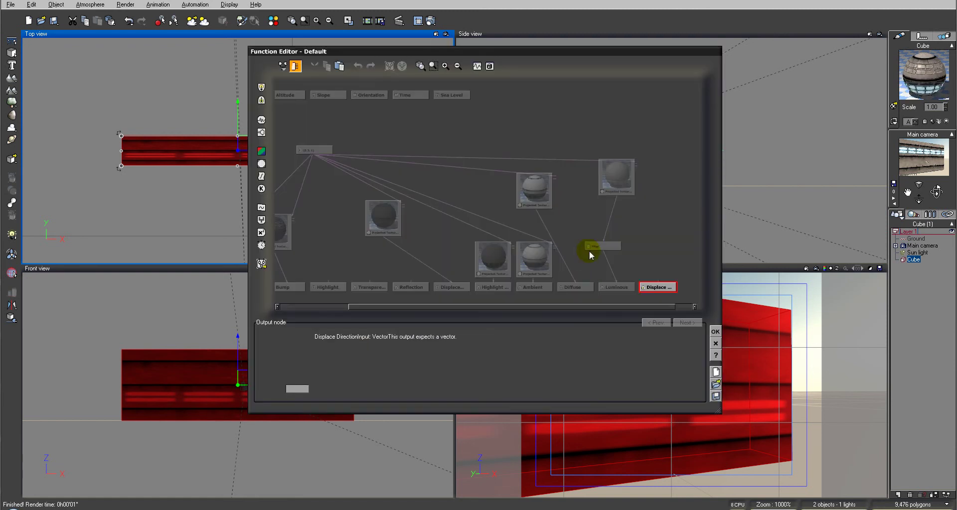
{"action": "left_click", "coordinate": [663, 246]}
{"action": "left_click", "coordinate": [261, 165]}
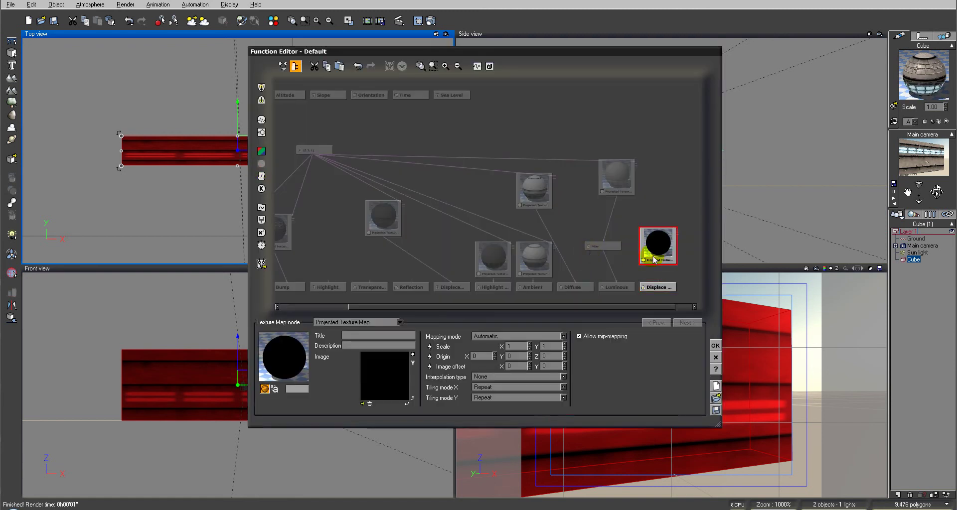
{"action": "left_click", "coordinate": [362, 404]}
{"action": "left_click", "coordinate": [329, 462]}
{"action": "left_click", "coordinate": [517, 112]}
{"action": "left_click", "coordinate": [799, 285]}
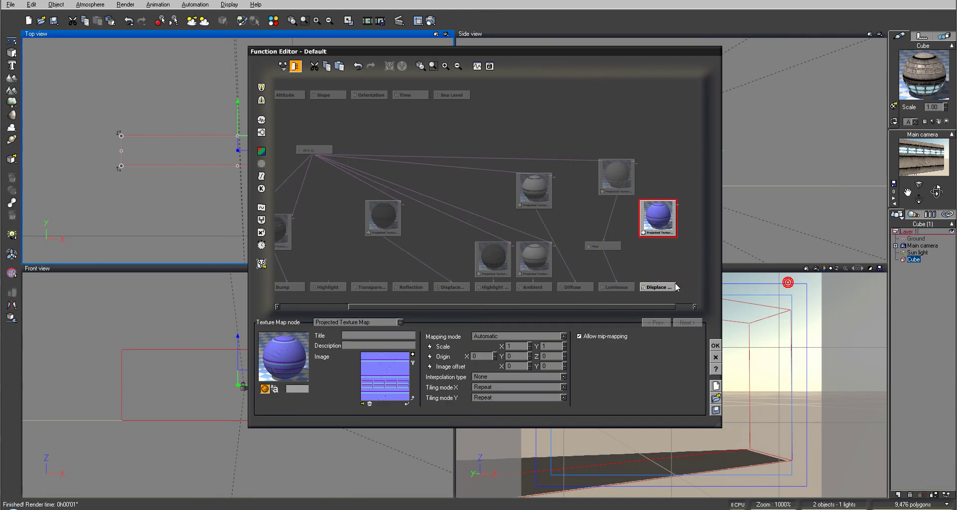
Route the nor.jpg map through a Math RGB To Vector node into Displacement and accept the graph
{"action": "left_click_drag", "start_coordinate": [658, 225], "coordinate": [657, 225]}
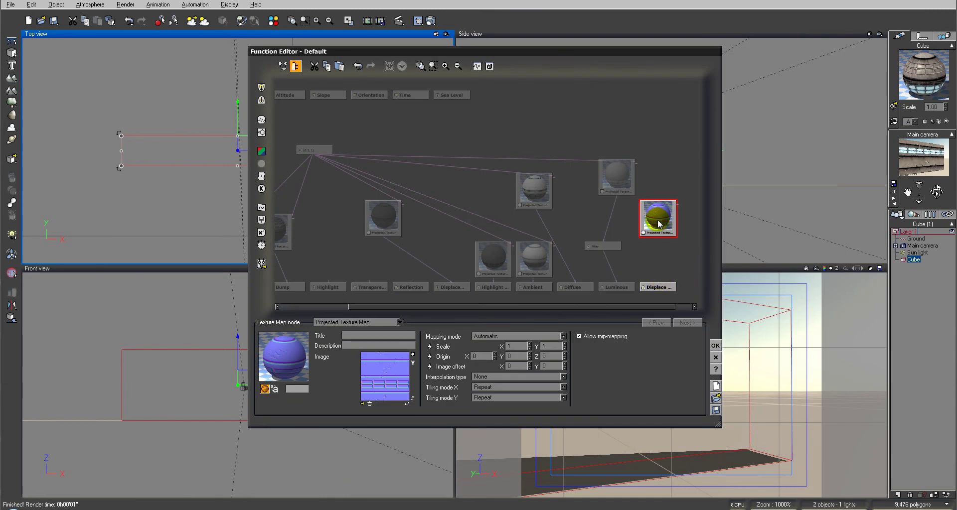
{"action": "left_click", "coordinate": [656, 252]}
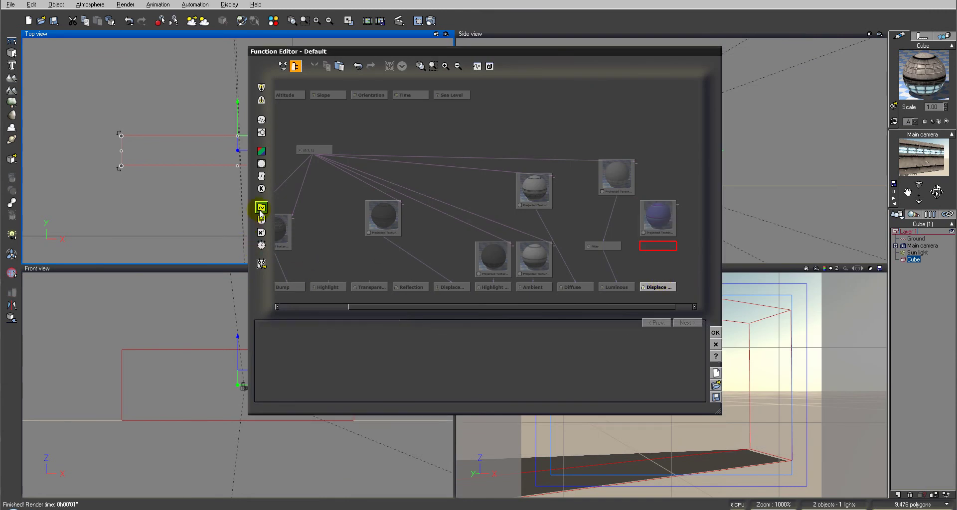
{"action": "left_click", "coordinate": [261, 232]}
{"action": "left_click", "coordinate": [369, 322]}
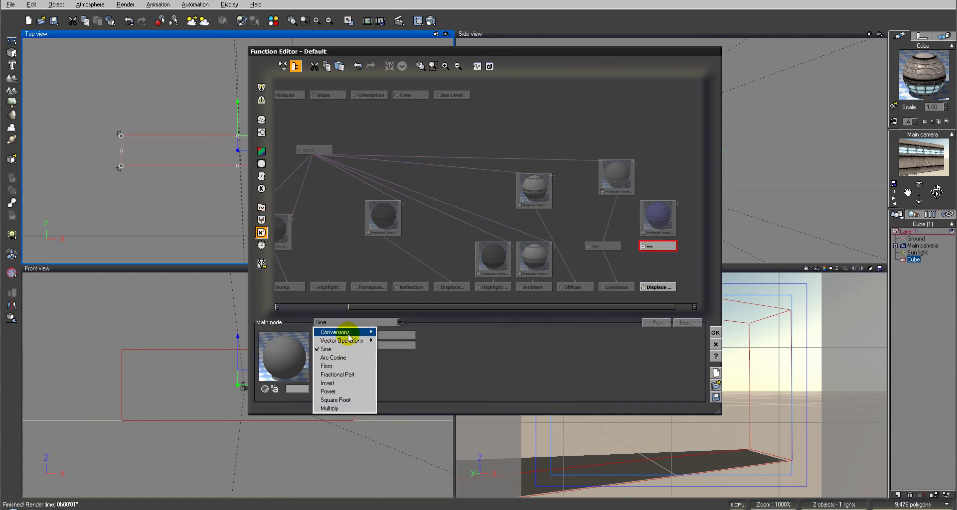
{"action": "mouse_move", "coordinate": [344, 333]}
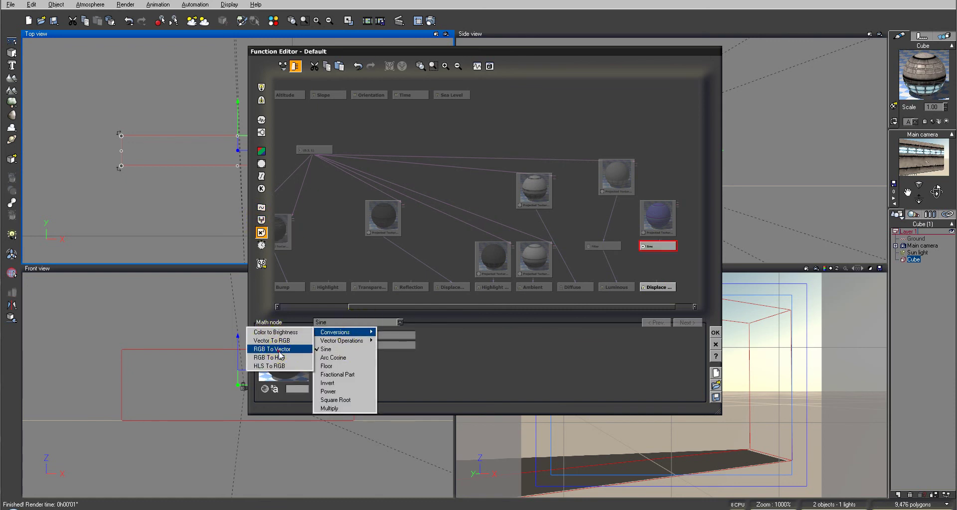
{"action": "left_click", "coordinate": [279, 351]}
{"action": "left_click", "coordinate": [652, 286]}
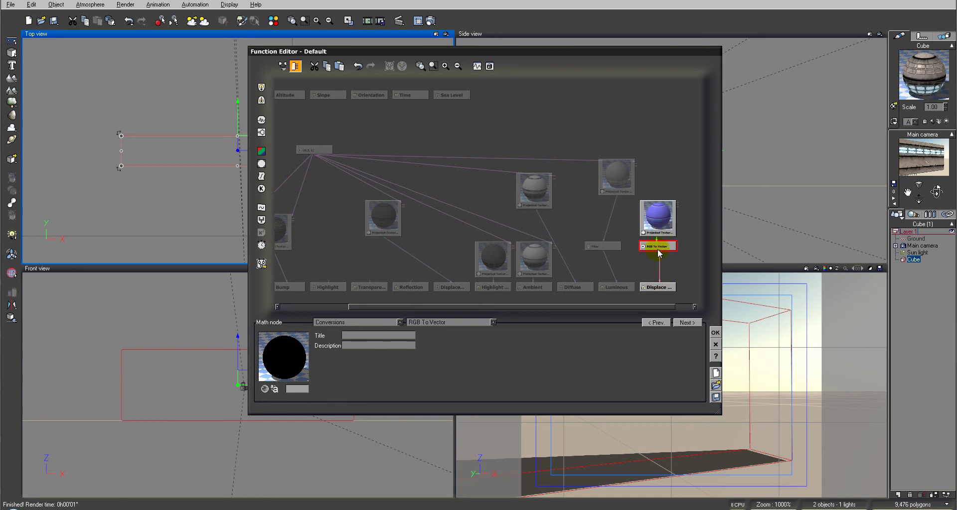
{"action": "left_click", "coordinate": [715, 333]}
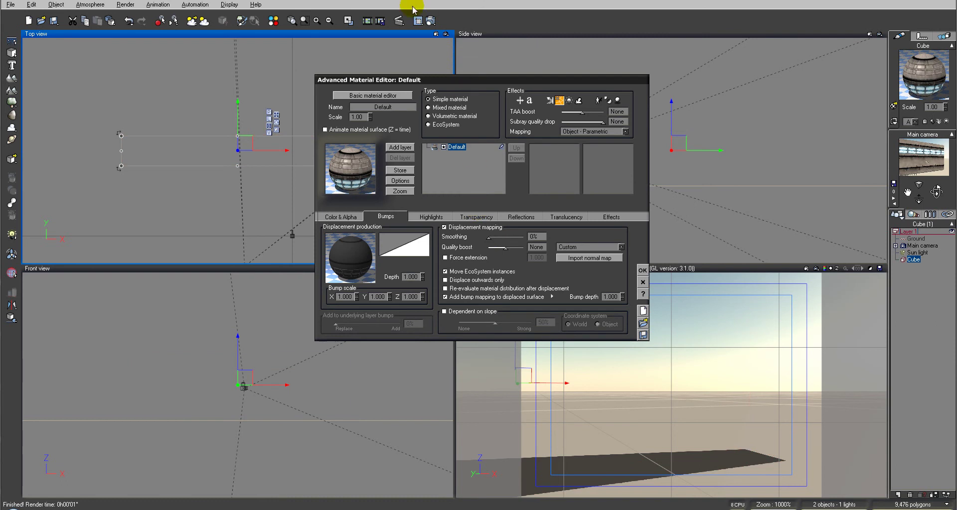
Render the wall with its normal-map displacement, then close the render windows
{"action": "left_click", "coordinate": [431, 21]}
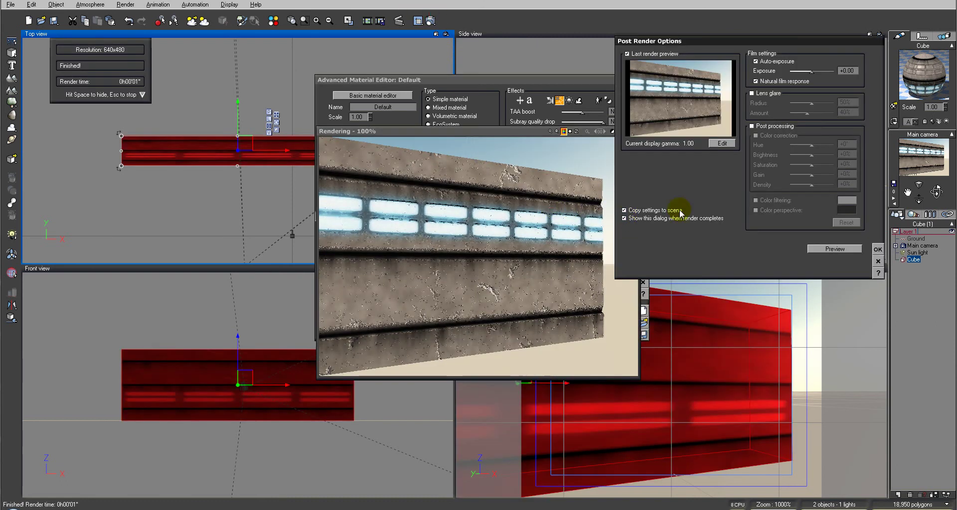
{"action": "left_click", "coordinate": [878, 249]}
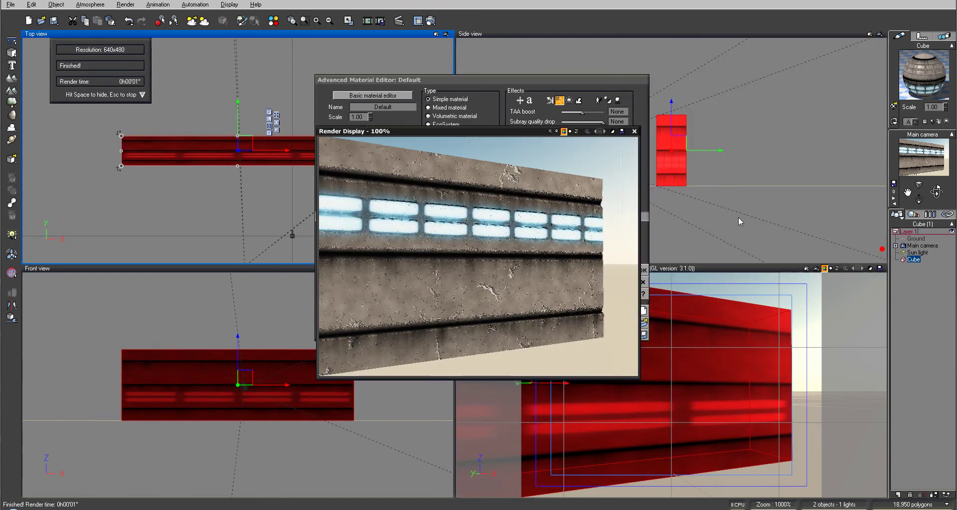
{"action": "left_click", "coordinate": [632, 130]}
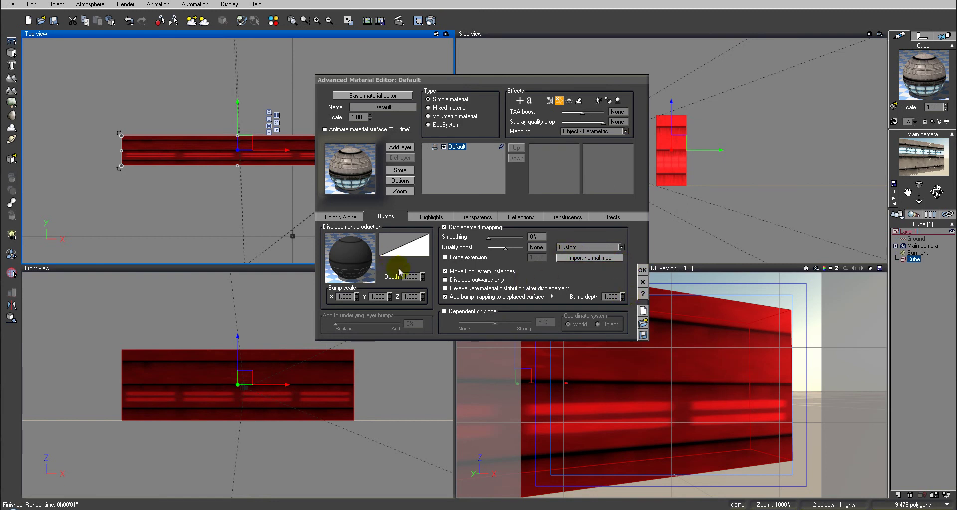
Lower the Bumps depth slightly, review Color & Alpha and Highlights (68% global size), and close the editor
{"action": "left_click", "coordinate": [422, 279]}
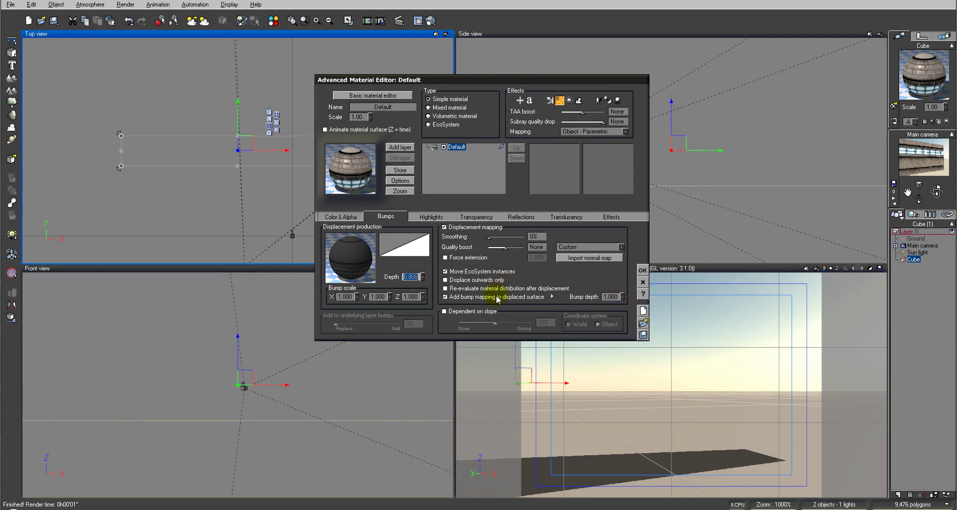
{"action": "left_click", "coordinate": [340, 215]}
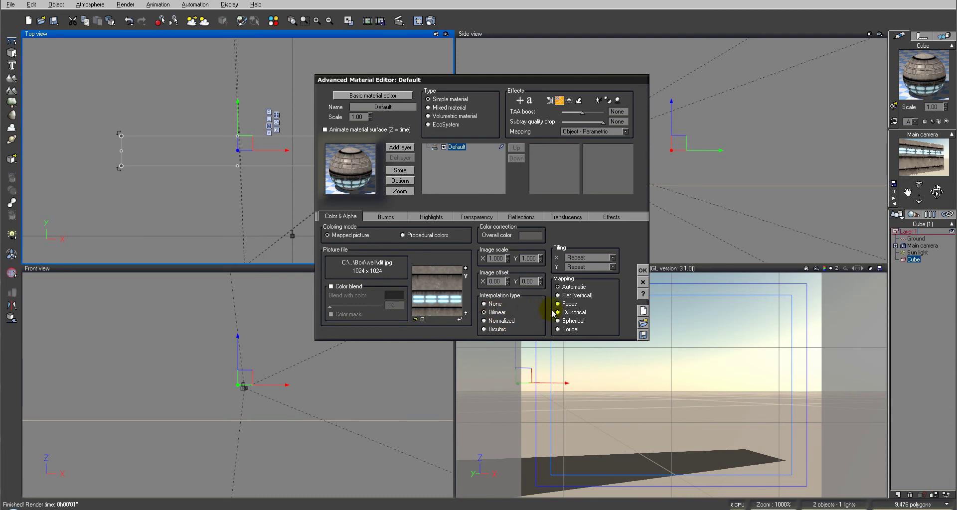
{"action": "left_click", "coordinate": [437, 216]}
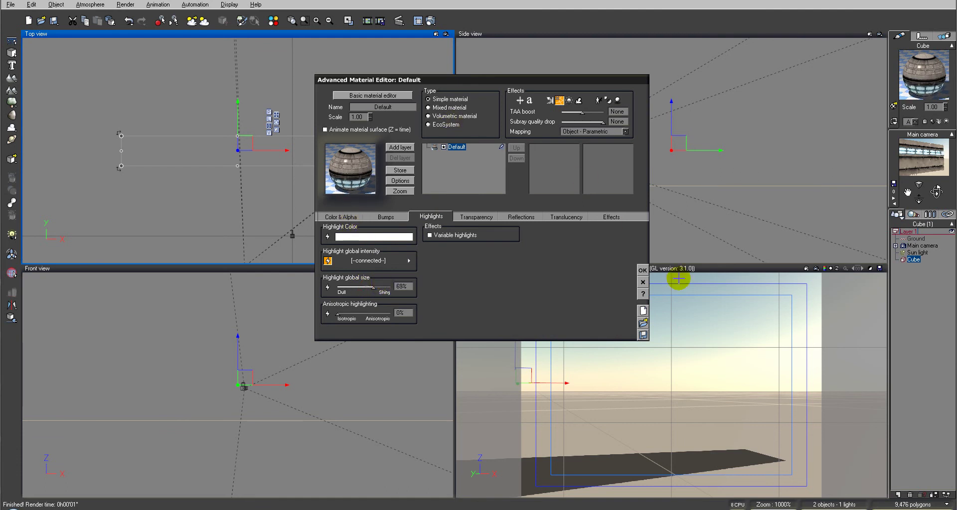
{"action": "left_click", "coordinate": [643, 270]}
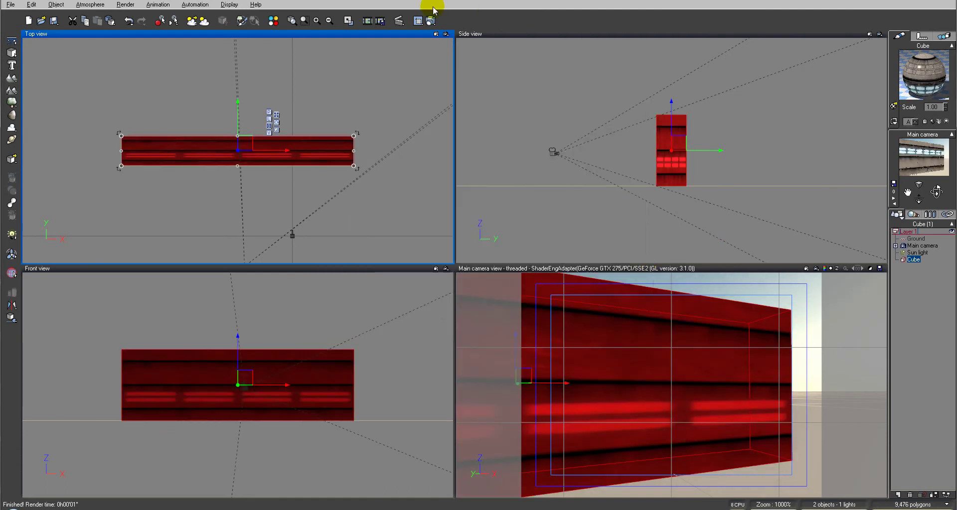
Switch the render quality to the Final preset and review the Atmosphere Editor settings
{"action": "left_click", "coordinate": [430, 21]}
{"action": "left_click", "coordinate": [373, 121]}
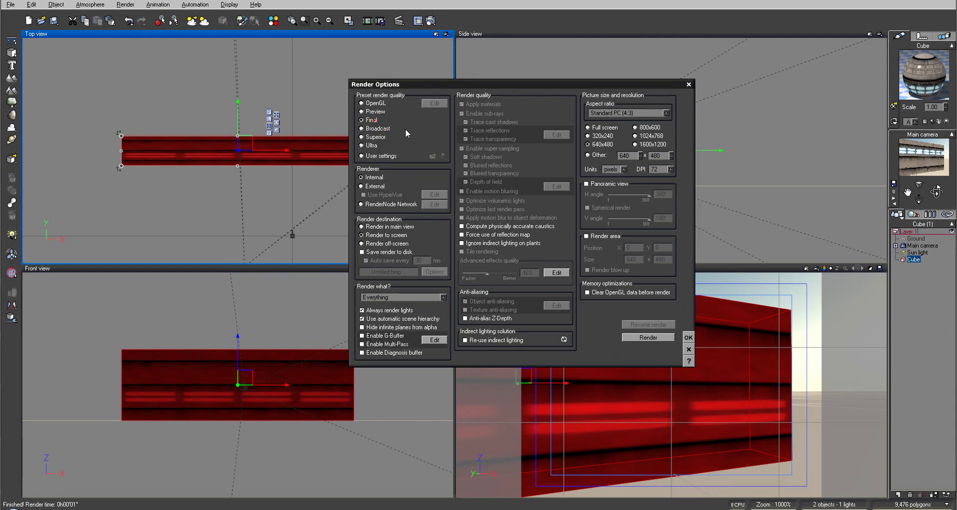
{"action": "left_click", "coordinate": [688, 338]}
{"action": "left_click", "coordinate": [90, 4]}
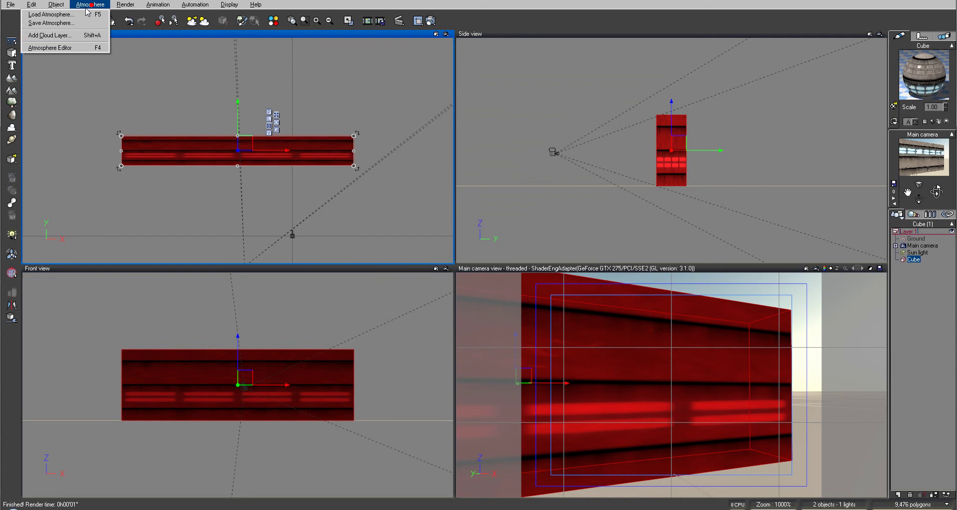
{"action": "left_click", "coordinate": [83, 48]}
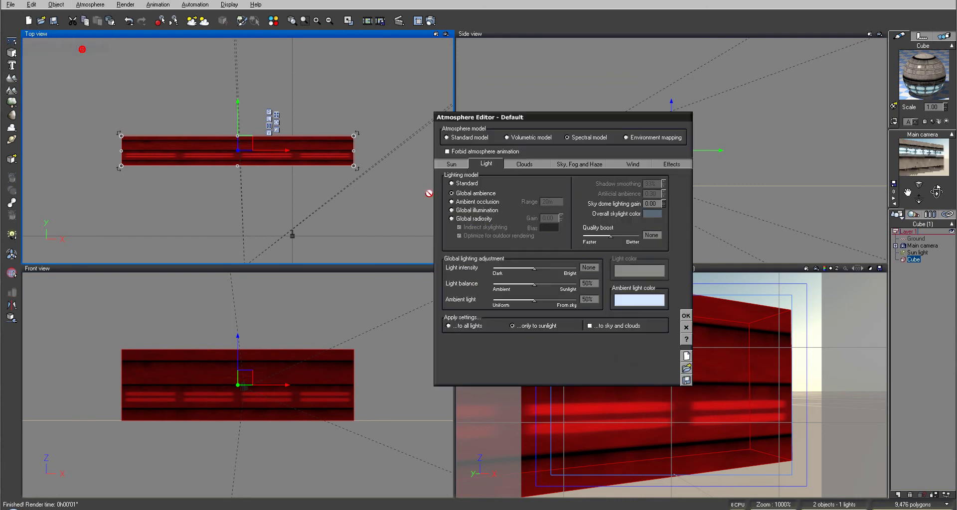
{"action": "left_click", "coordinate": [686, 318]}
Render the wall cube at Final quality (about 13 seconds) and close the render windows
{"action": "left_click", "coordinate": [432, 20]}
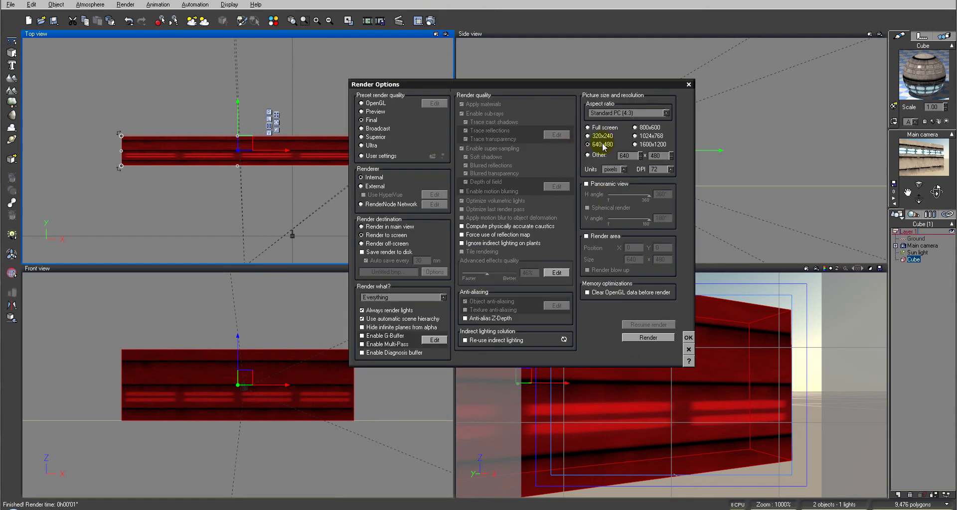
{"action": "left_click", "coordinate": [649, 337]}
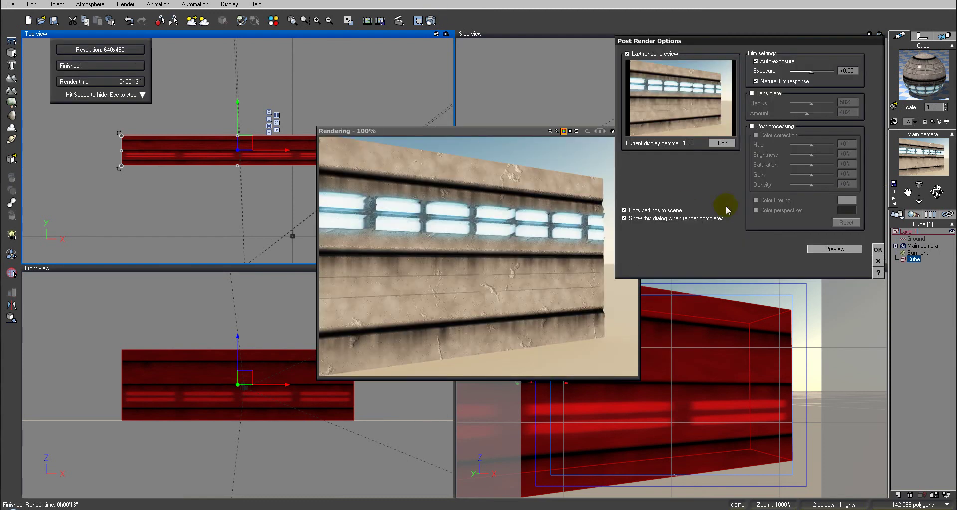
{"action": "left_click", "coordinate": [877, 249]}
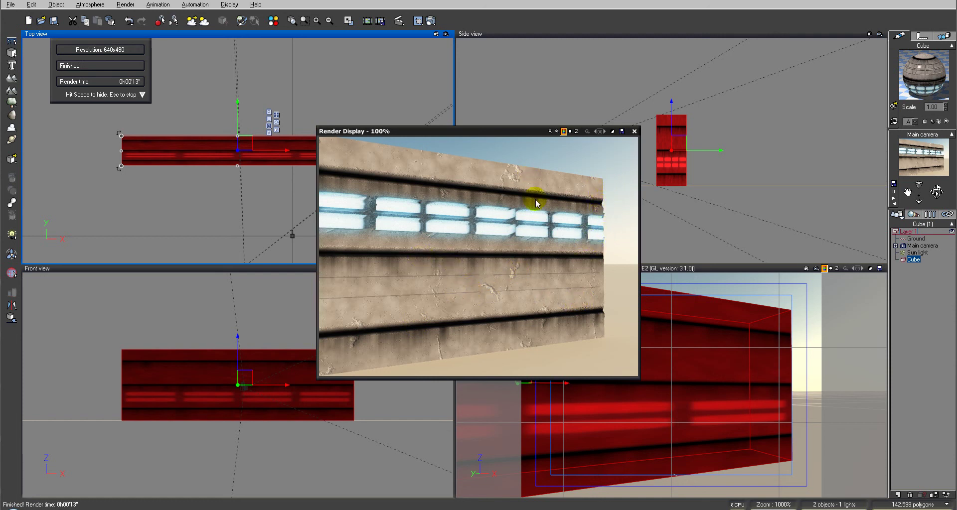
{"action": "left_click", "coordinate": [633, 132]}
{"action": "left_click", "coordinate": [323, 142]}
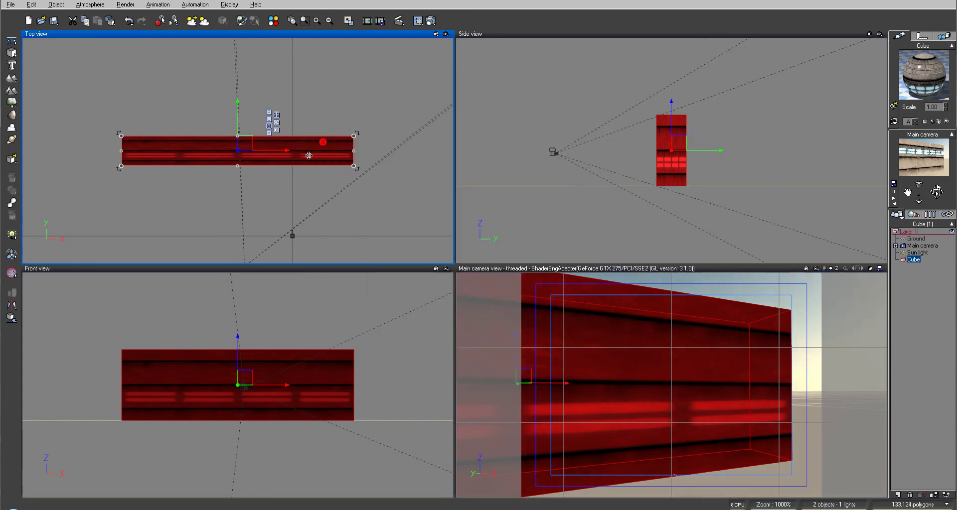
Move the cube aside, then raise the main camera and re-aim it at the wooden crate
{"action": "left_click_drag", "start_coordinate": [244, 143], "coordinate": [66, 113]}
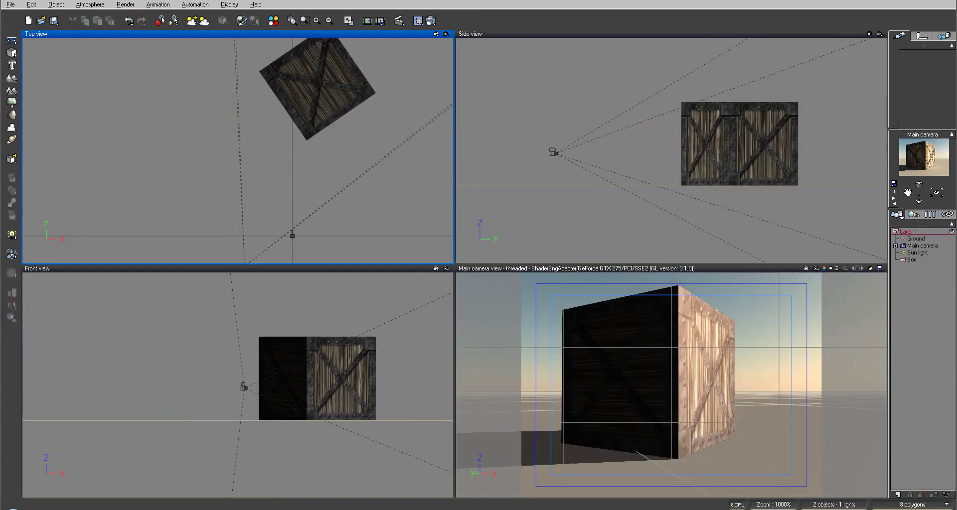
{"action": "left_click", "coordinate": [926, 246]}
{"action": "right_click", "coordinate": [778, 175]}
{"action": "left_click_drag", "start_coordinate": [672, 154], "coordinate": [690, 107]}
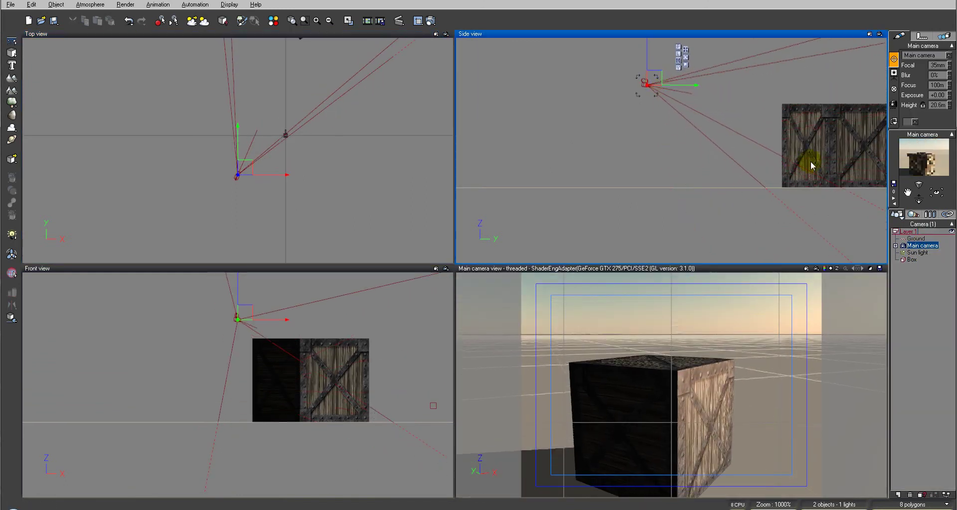
{"action": "left_click_drag", "start_coordinate": [936, 192], "coordinate": [935, 191]}
{"action": "left_click", "coordinate": [279, 194]}
{"action": "left_click_drag", "start_coordinate": [295, 198], "coordinate": [293, 192]}
Render the crate at 640×480 (about 9 seconds) and close the render windows
{"action": "left_click", "coordinate": [430, 20]}
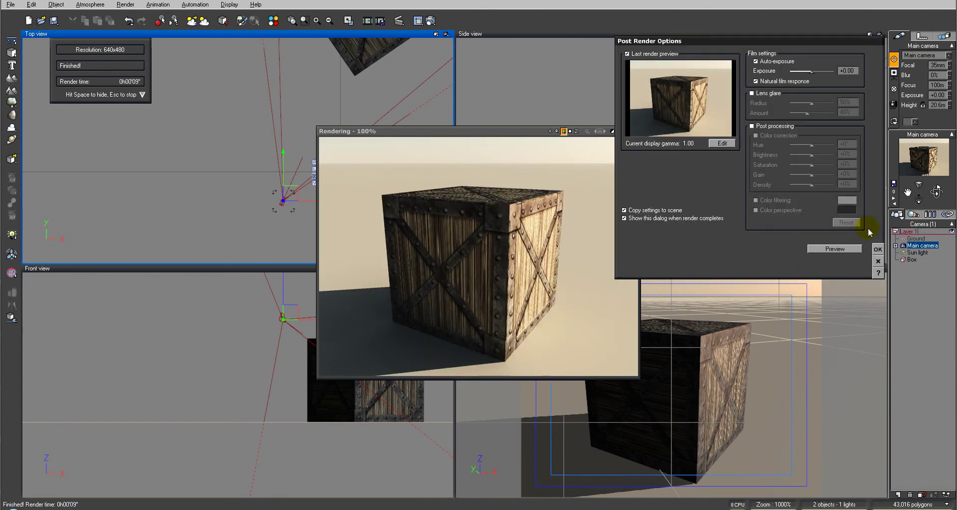
{"action": "left_click", "coordinate": [877, 250]}
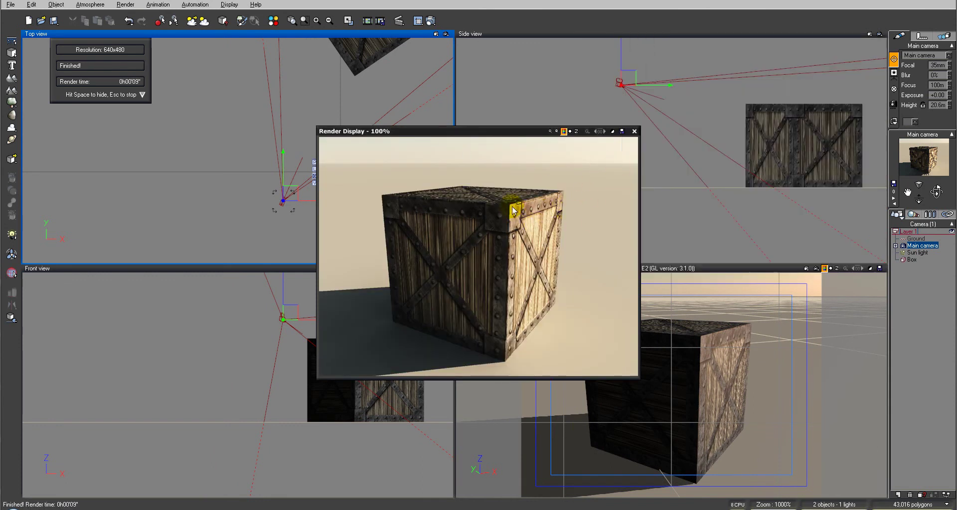
{"action": "left_click", "coordinate": [633, 131]}
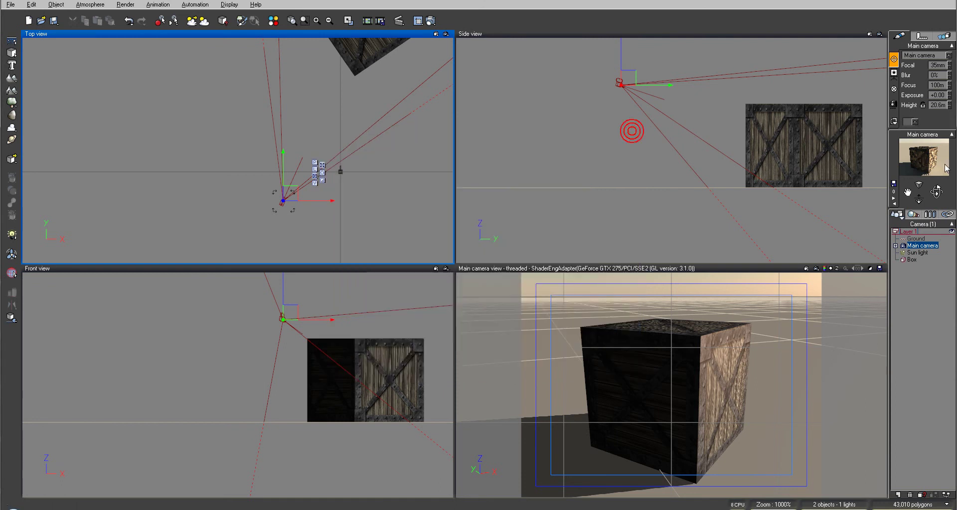
{"action": "left_click", "coordinate": [921, 259]}
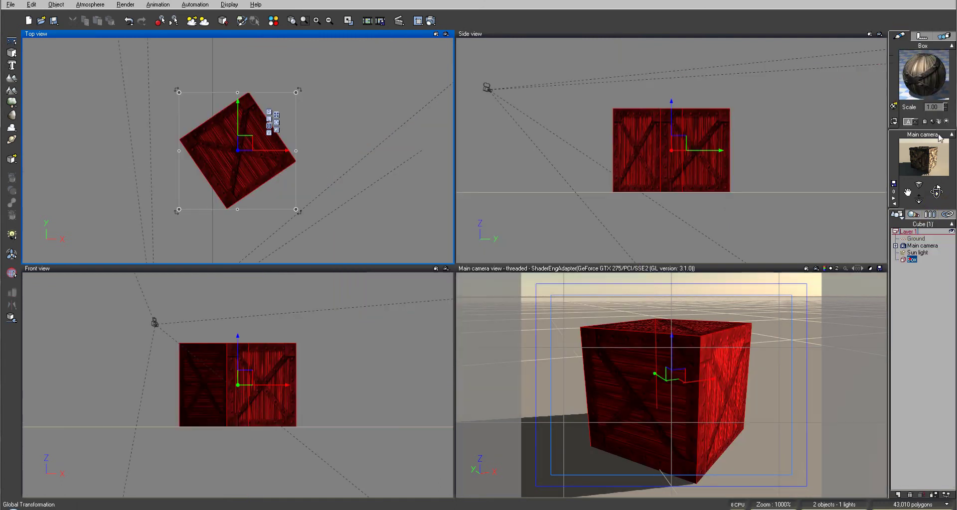
Open the Box material's Advanced Material Editor and browse its Color & Alpha, Bumps and Highlights tabs
{"action": "double_click", "coordinate": [930, 75]}
{"action": "left_click", "coordinate": [341, 218]}
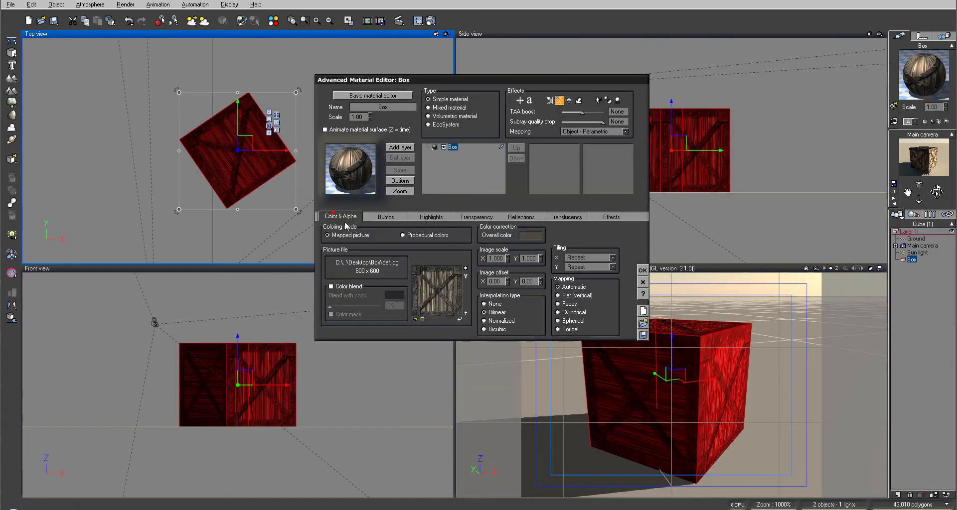
{"action": "left_click", "coordinate": [386, 216]}
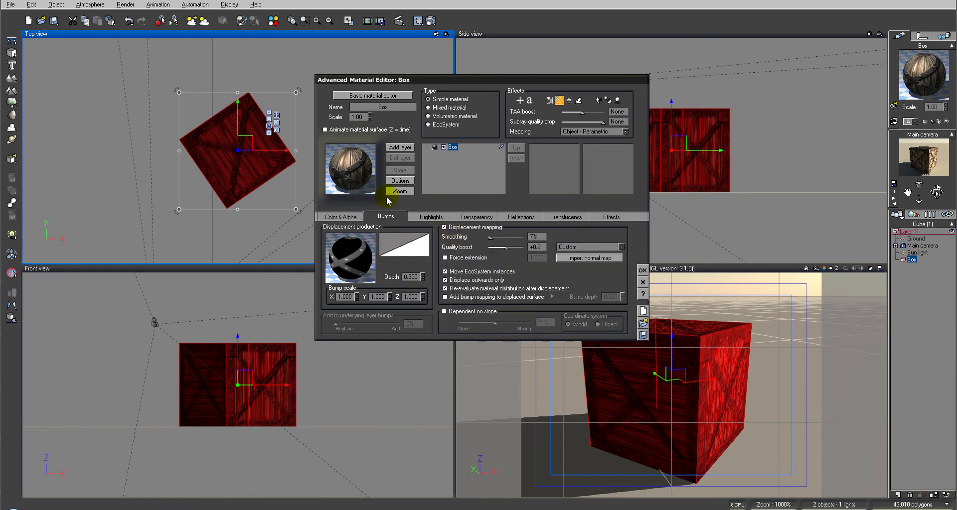
{"action": "left_click", "coordinate": [348, 215]}
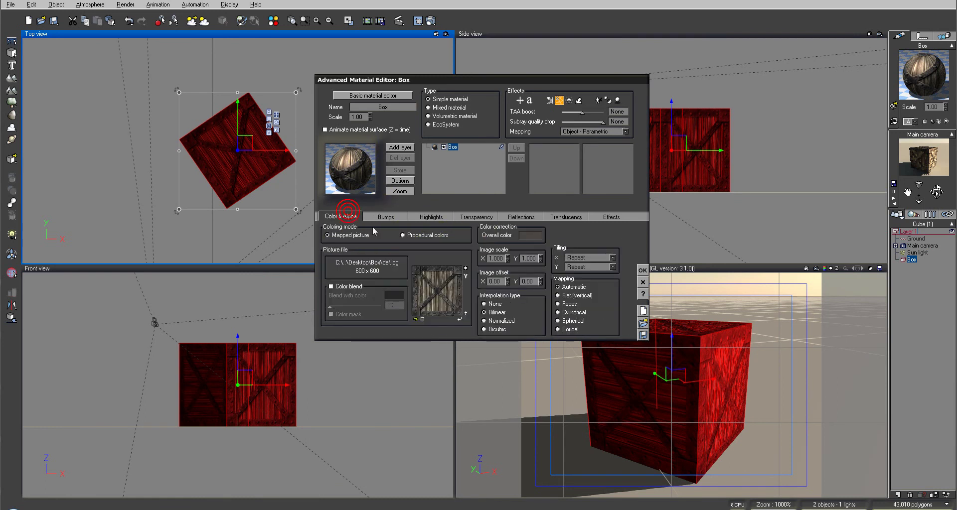
{"action": "left_click", "coordinate": [441, 217]}
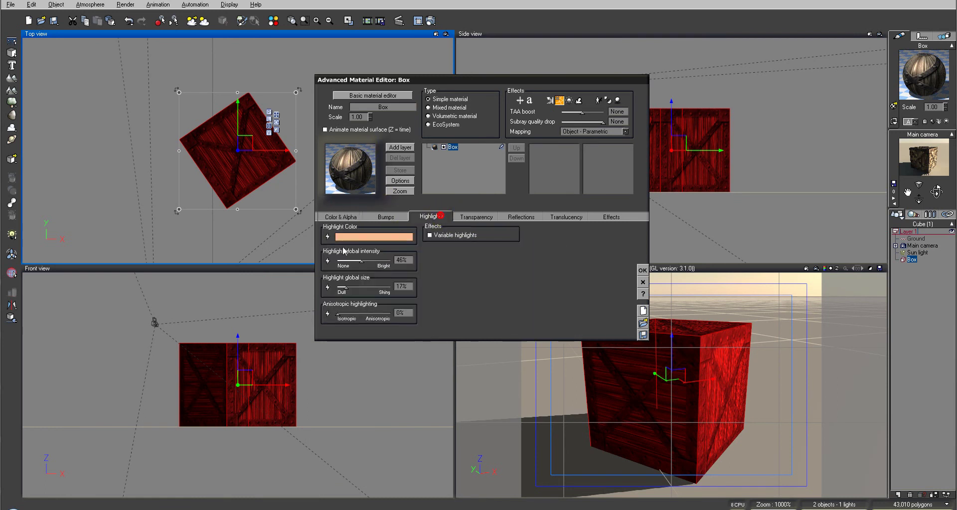
{"action": "left_click", "coordinate": [343, 217]}
Rearrange the texture and Filter nodes in the color-production graph, then accept both editors
{"action": "right_click", "coordinate": [441, 293]}
{"action": "left_click", "coordinate": [453, 298]}
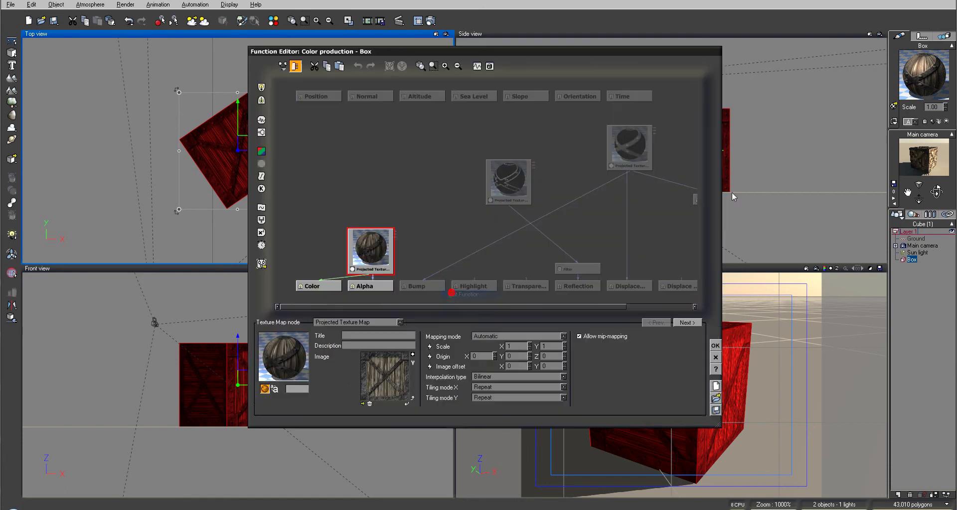
{"action": "left_click_drag", "start_coordinate": [373, 250], "coordinate": [356, 182]}
{"action": "left_click_drag", "start_coordinate": [520, 184], "coordinate": [451, 166]}
{"action": "left_click_drag", "start_coordinate": [573, 268], "coordinate": [452, 251]}
{"action": "left_click", "coordinate": [442, 166]}
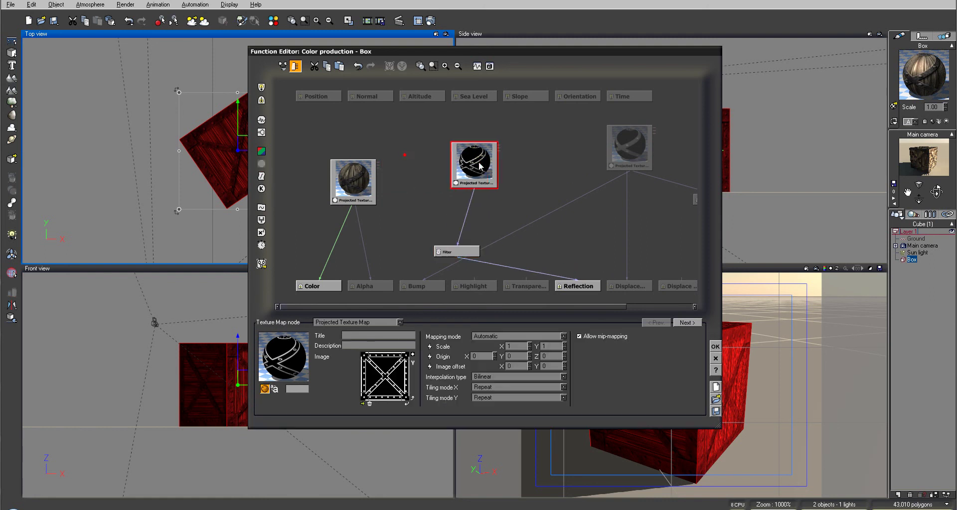
{"action": "left_click_drag", "start_coordinate": [631, 149], "coordinate": [568, 150]}
{"action": "left_click_drag", "start_coordinate": [515, 300], "coordinate": [570, 312]}
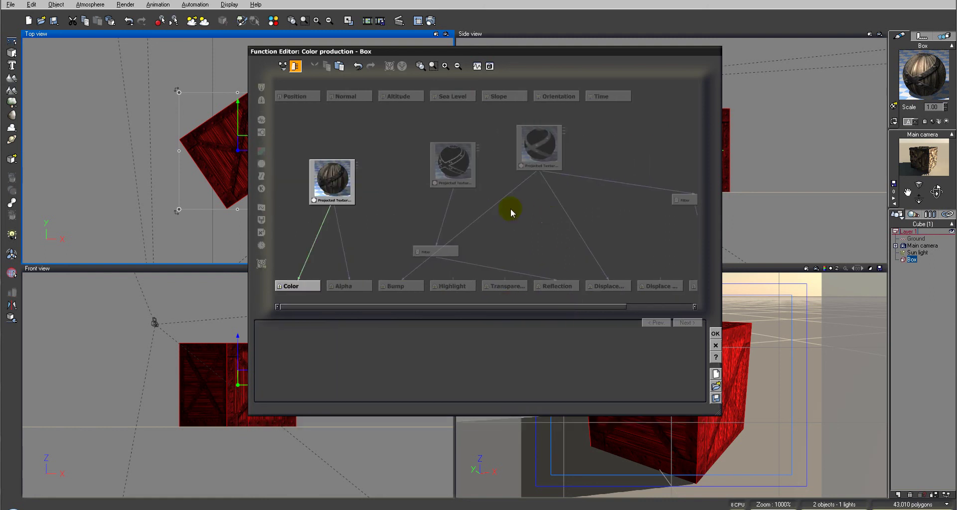
{"action": "left_click", "coordinate": [460, 162]}
{"action": "left_click_drag", "start_coordinate": [435, 254], "coordinate": [452, 236]}
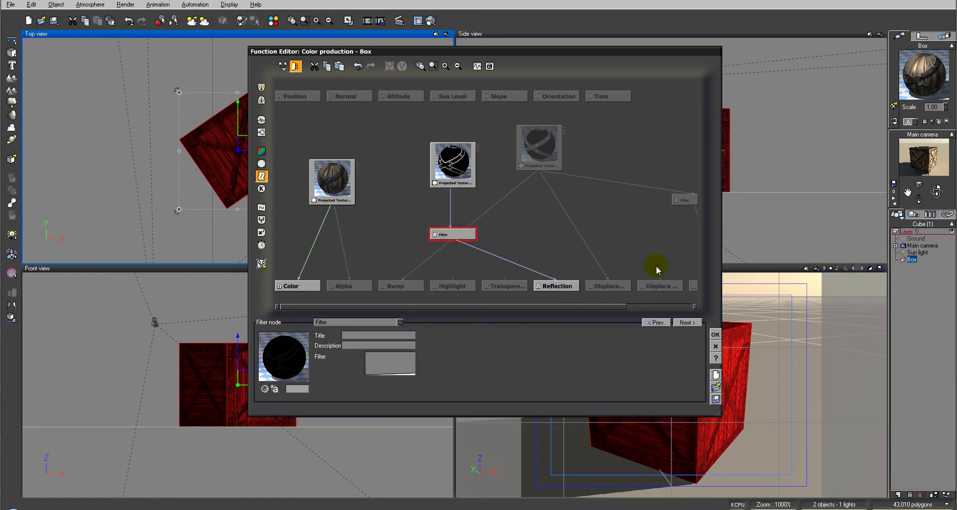
{"action": "left_click", "coordinate": [715, 334]}
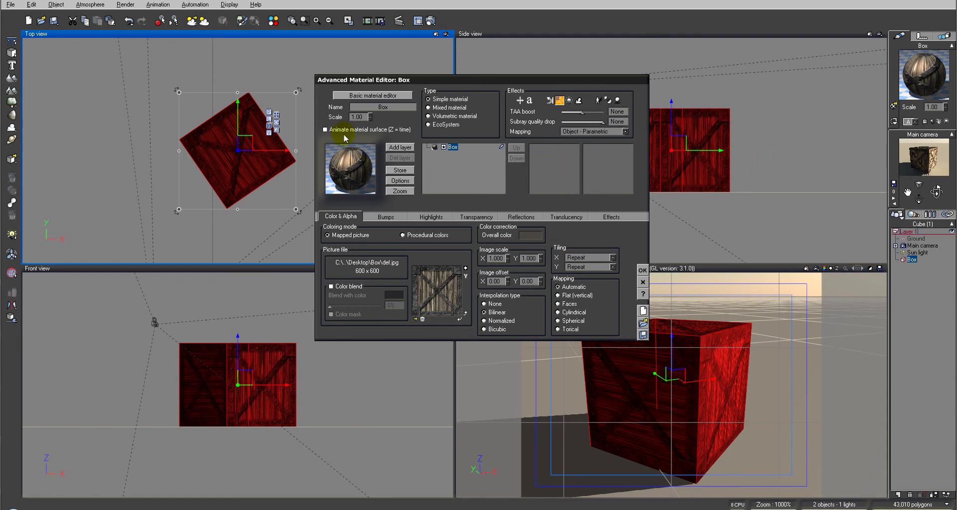
{"action": "left_click", "coordinate": [642, 272]}
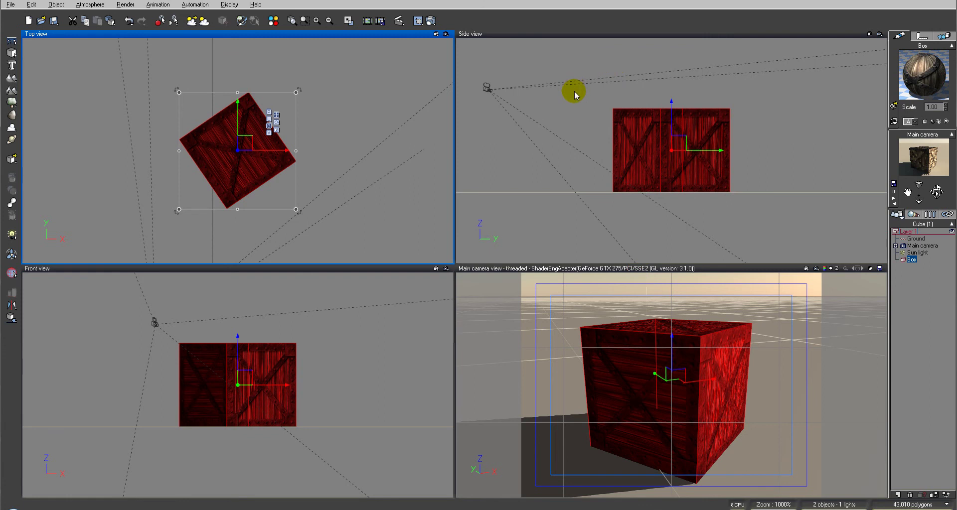